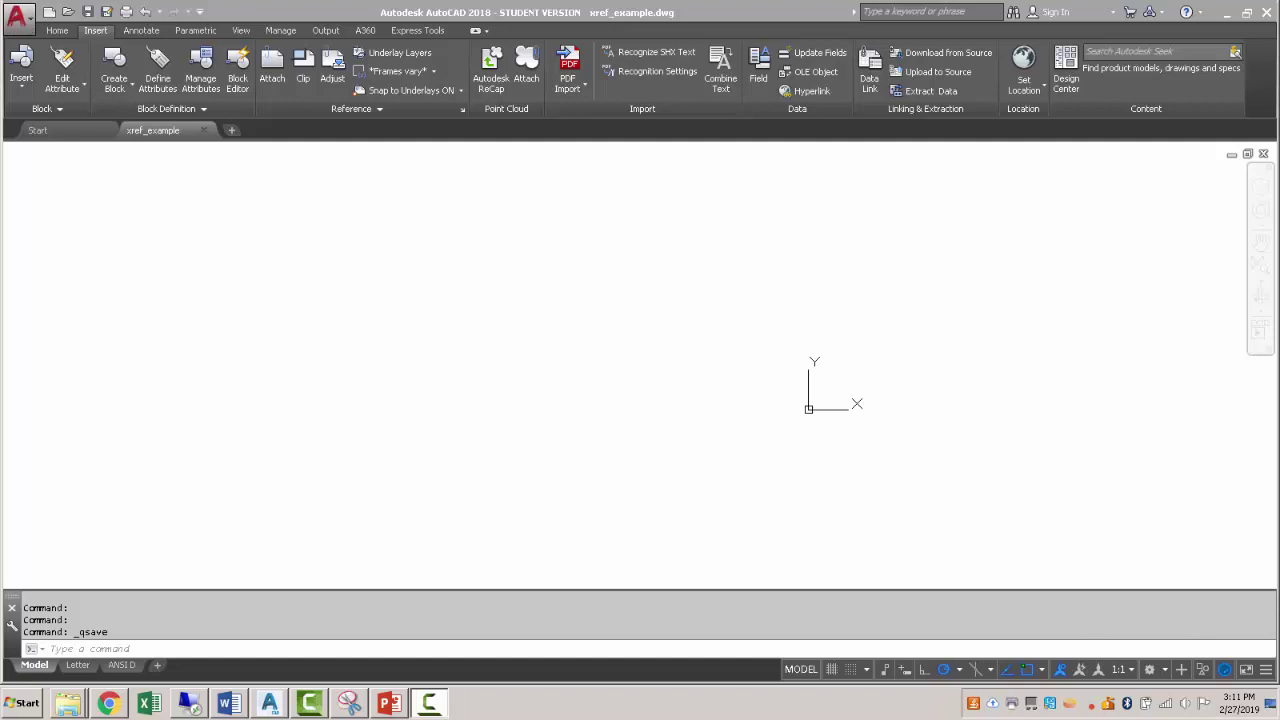
Step: Maximize Chrome and show the Google Maps satellite view of Stuart Hall, University of Dayton
click(124, 711)
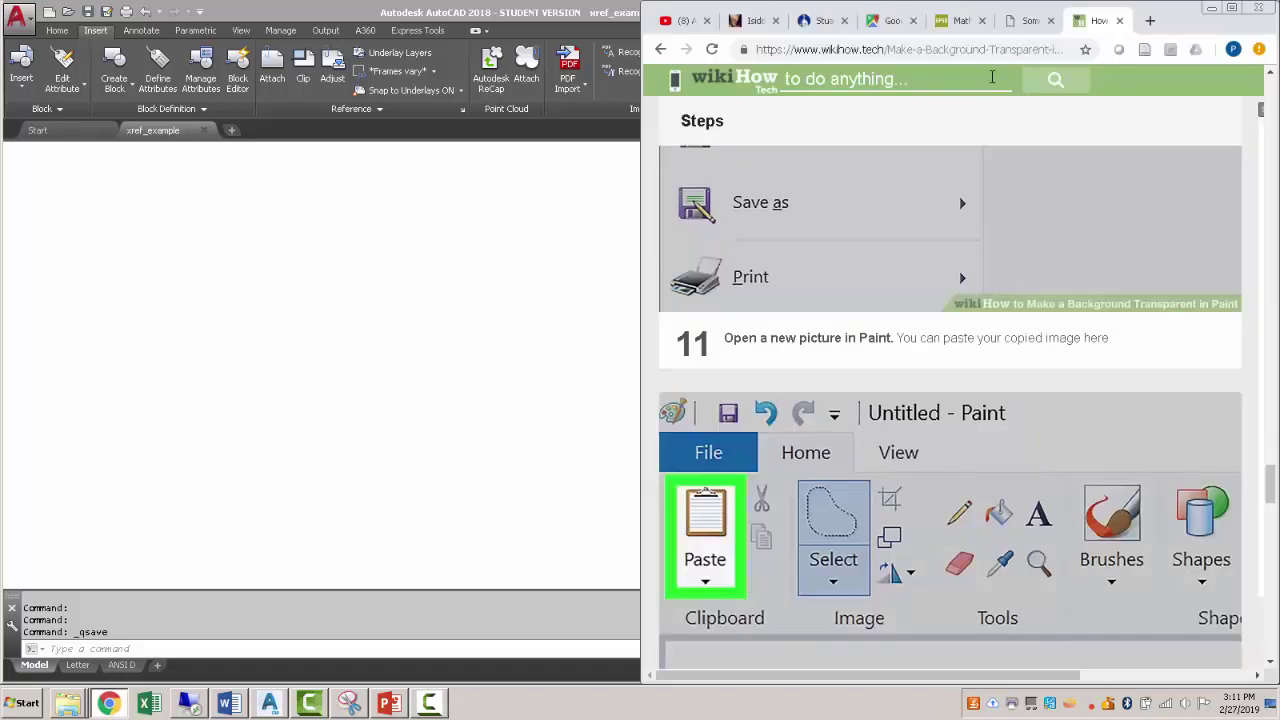
click(1233, 8)
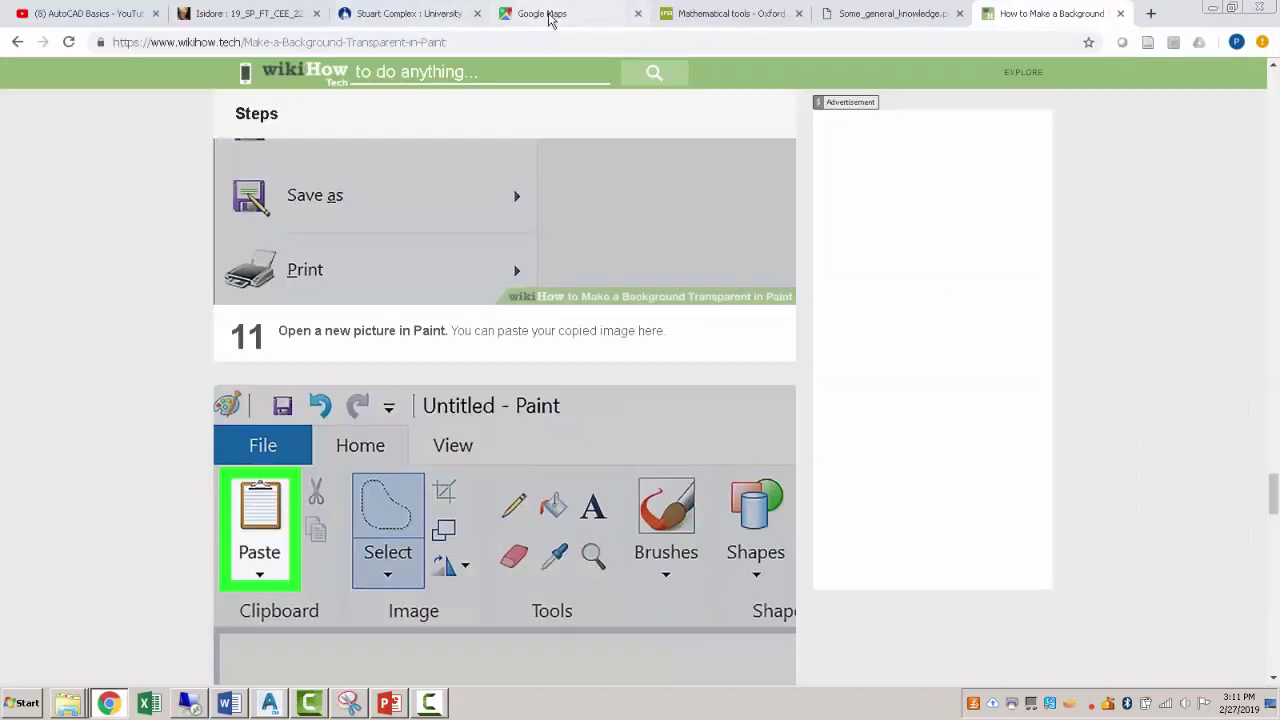
click(550, 14)
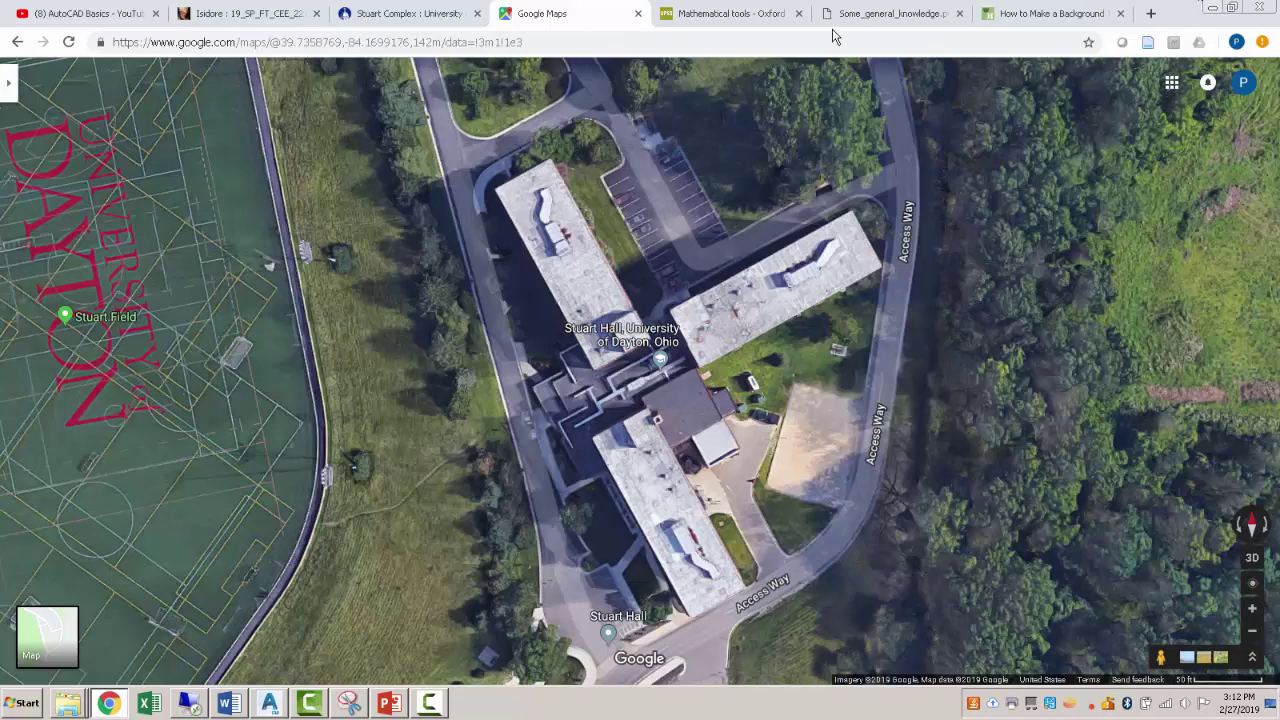
Step: Review the Stuart Complex floor plans and room dimensions, then minimize Chrome back to AutoCAD
click(400, 14)
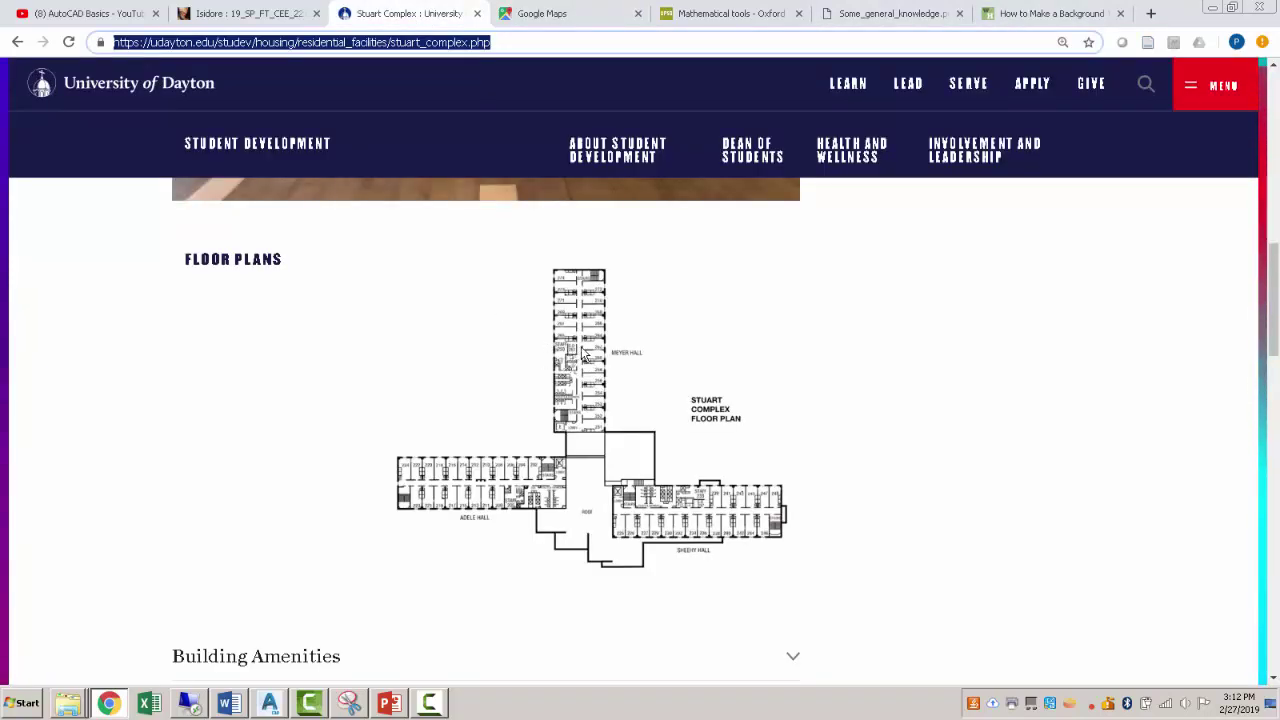
scroll(580, 357, down, 9)
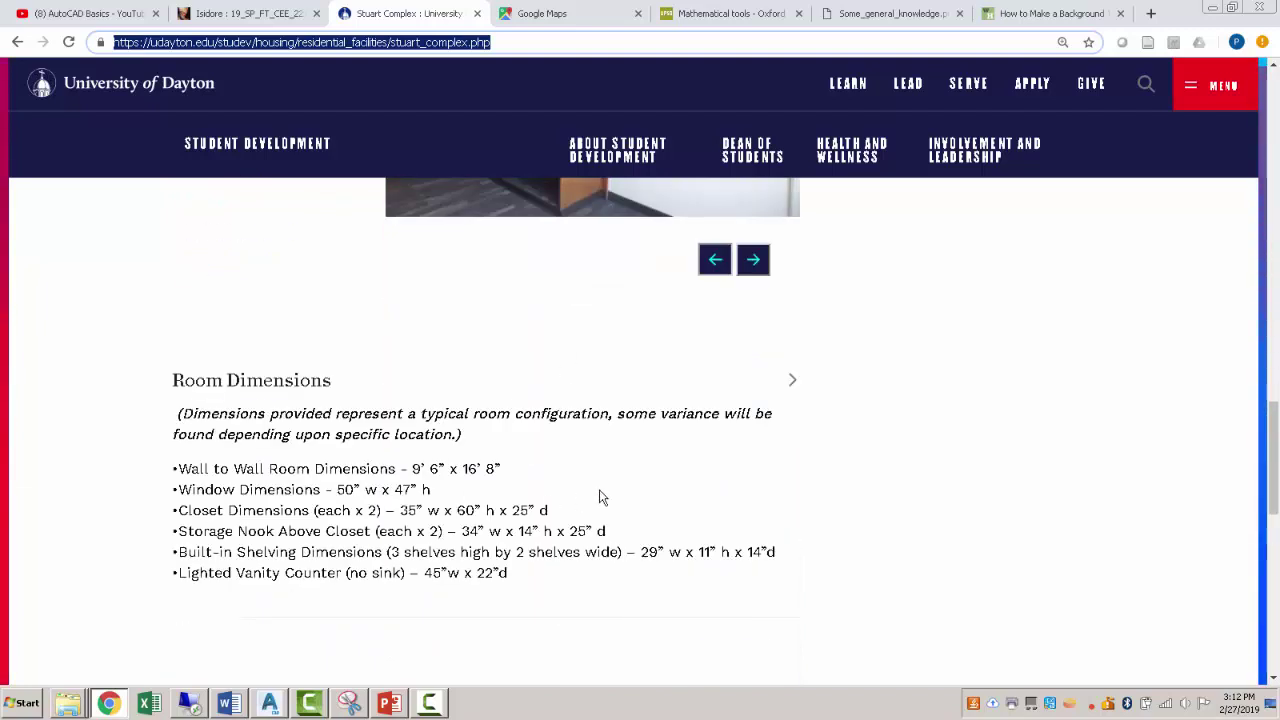
scroll(734, 400, up, 8)
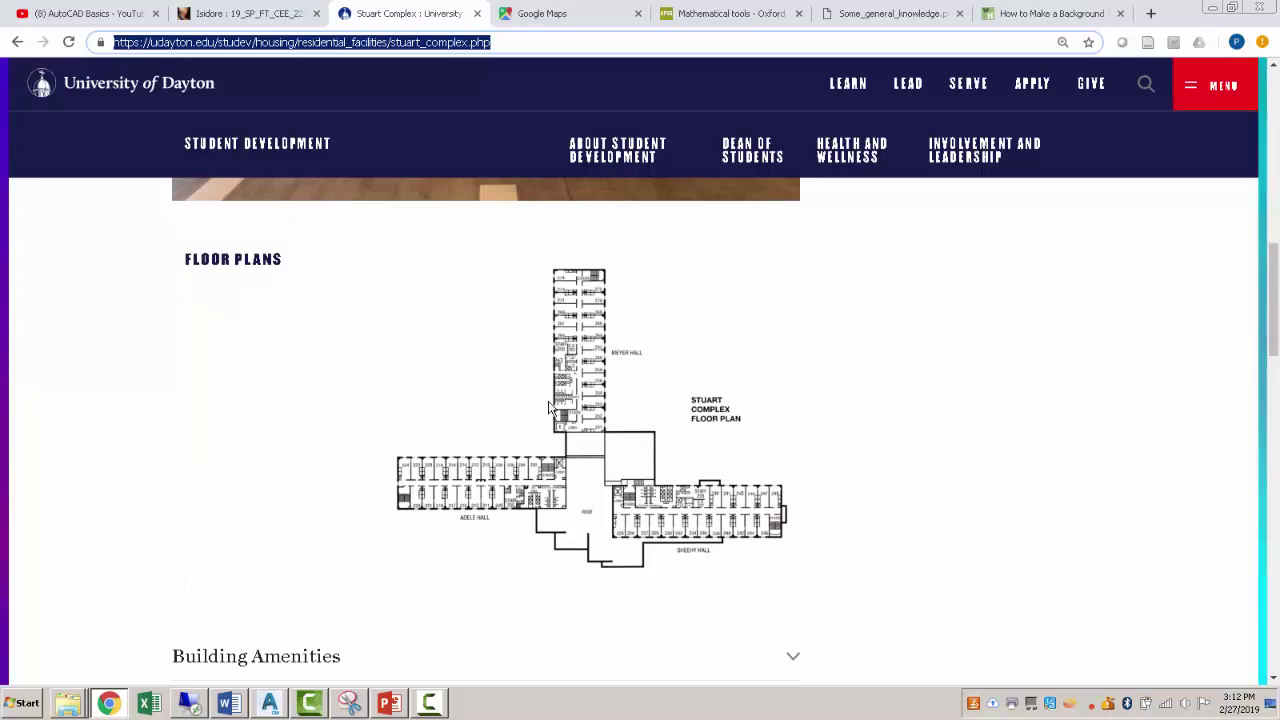
click(1212, 8)
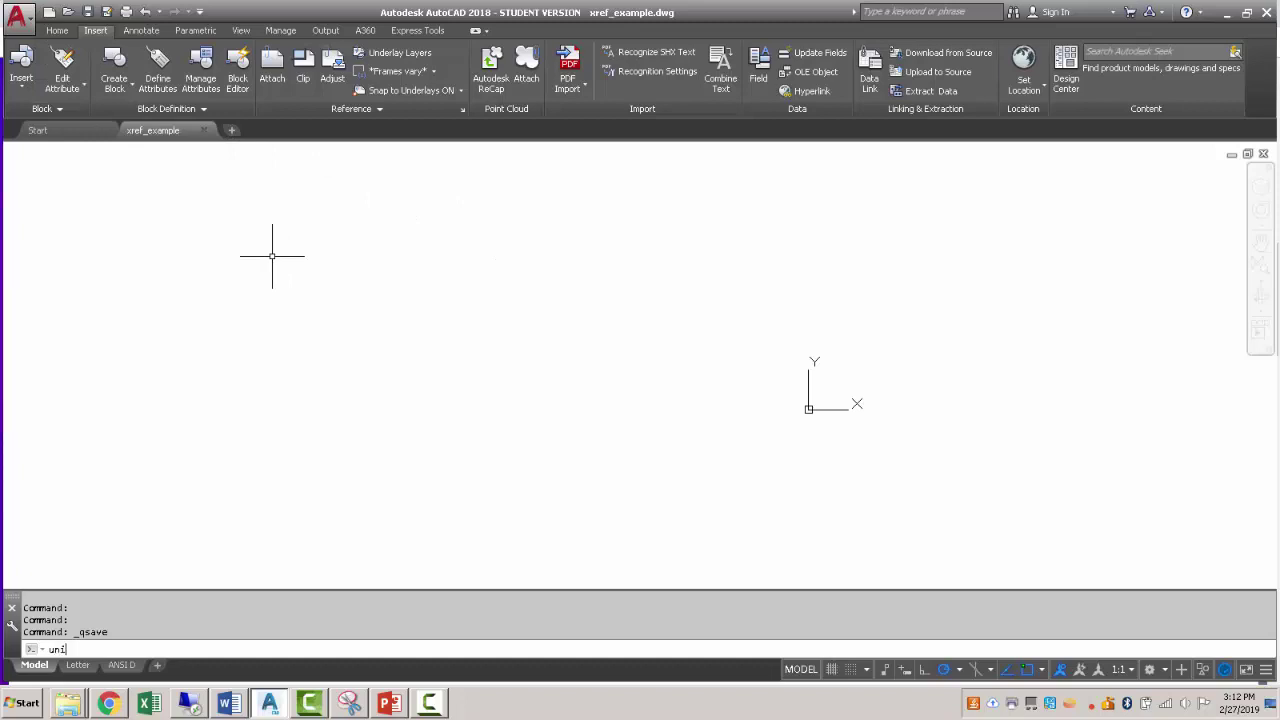
Step: Confirm the drawing units are inches and accept the Drawing Units dialog
text(s)
key(Return)
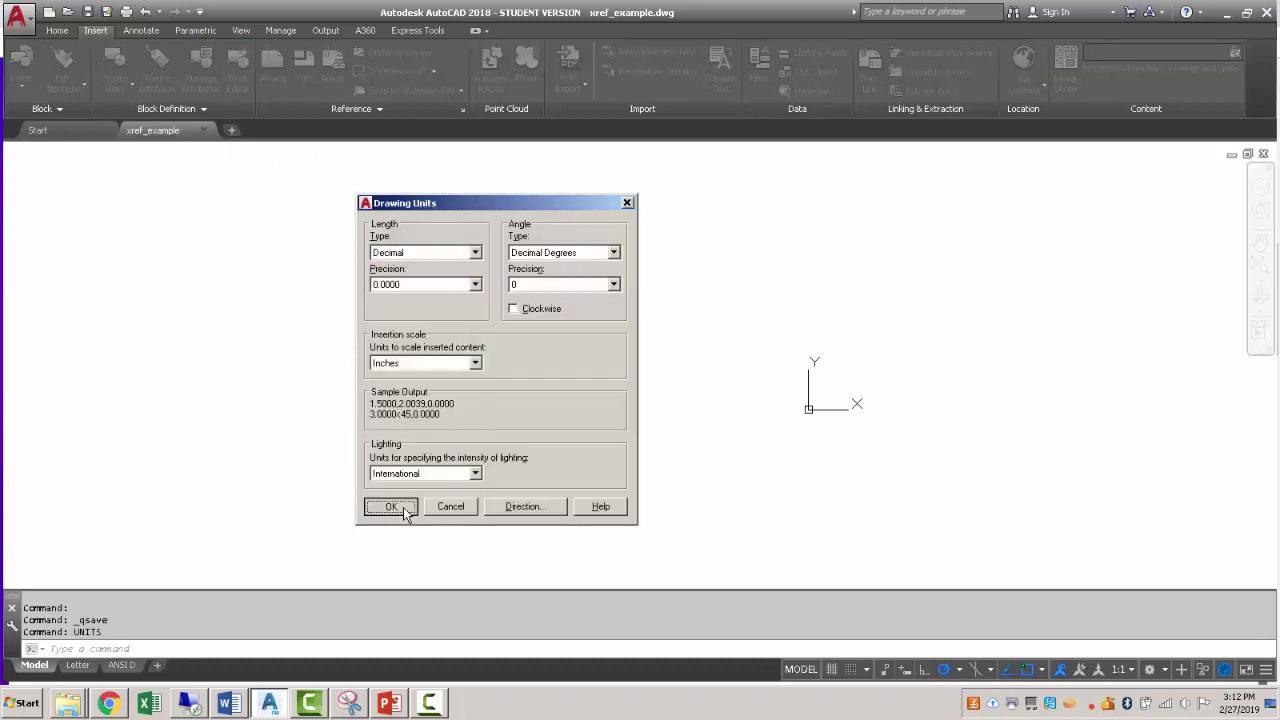
click(390, 506)
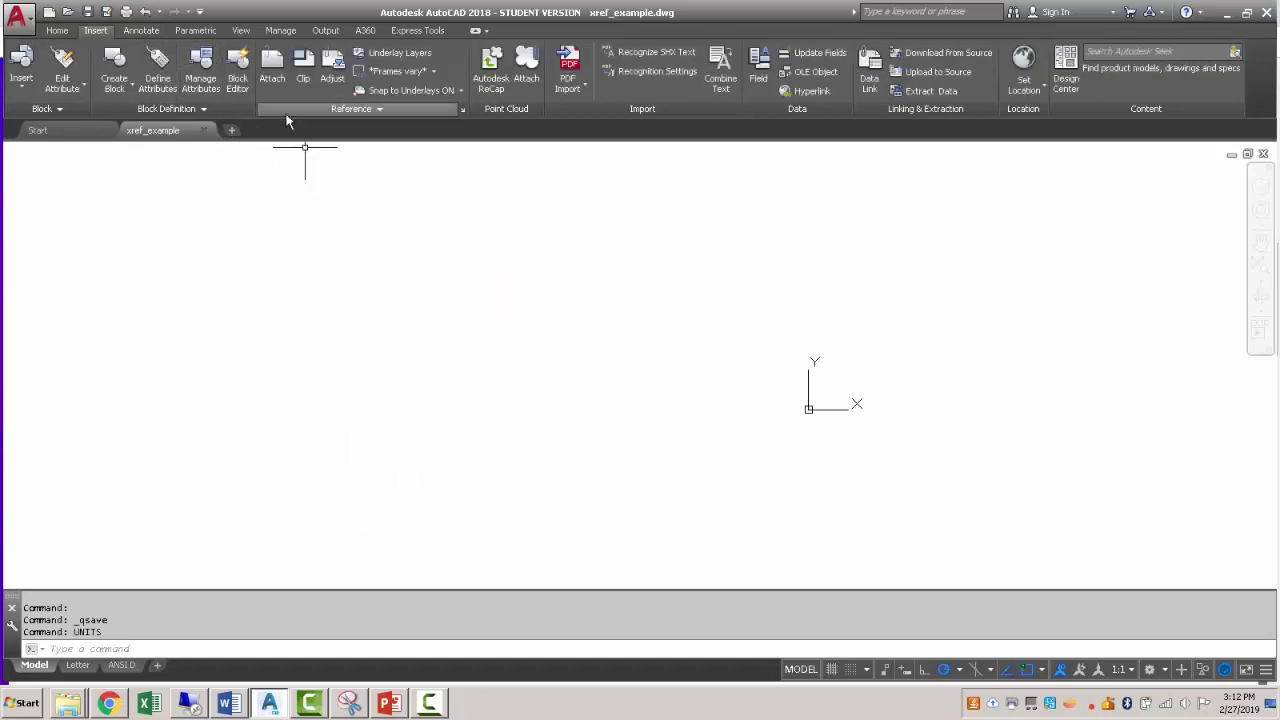
Step: Attach google_maps.PNG at insertion point 0,0,0 with scale 1 and rotation 0
click(272, 66)
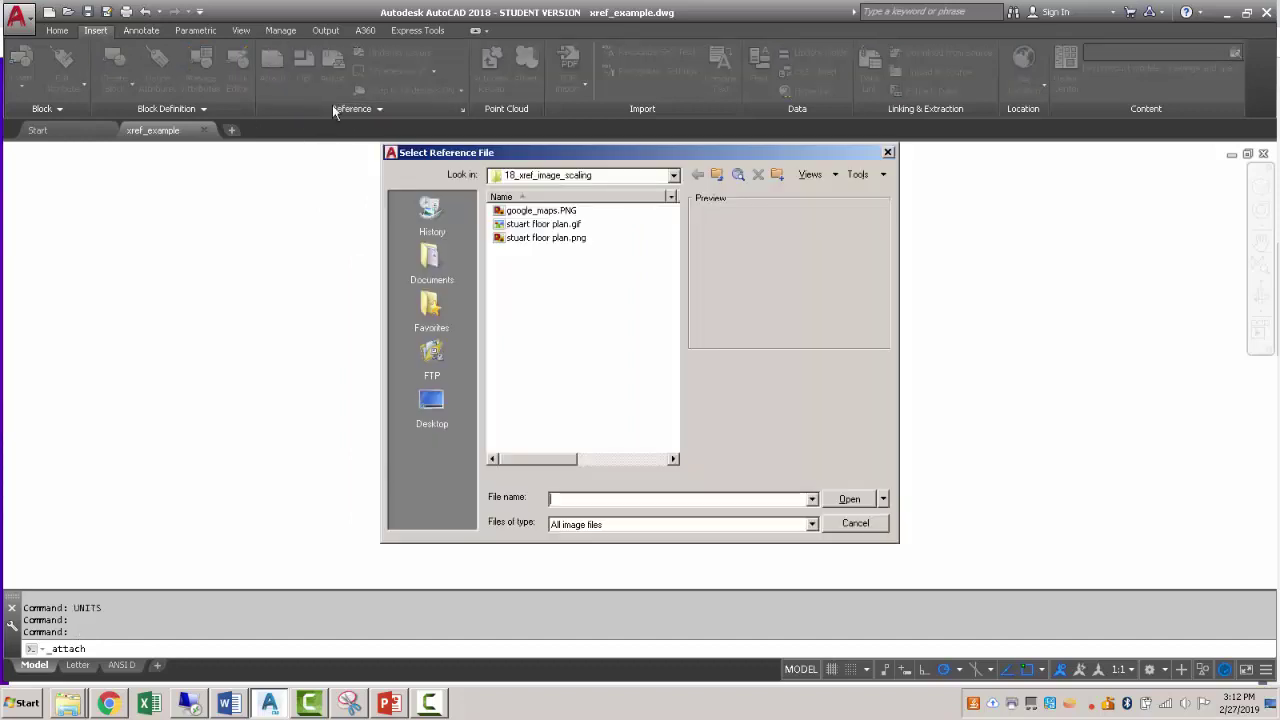
click(536, 212)
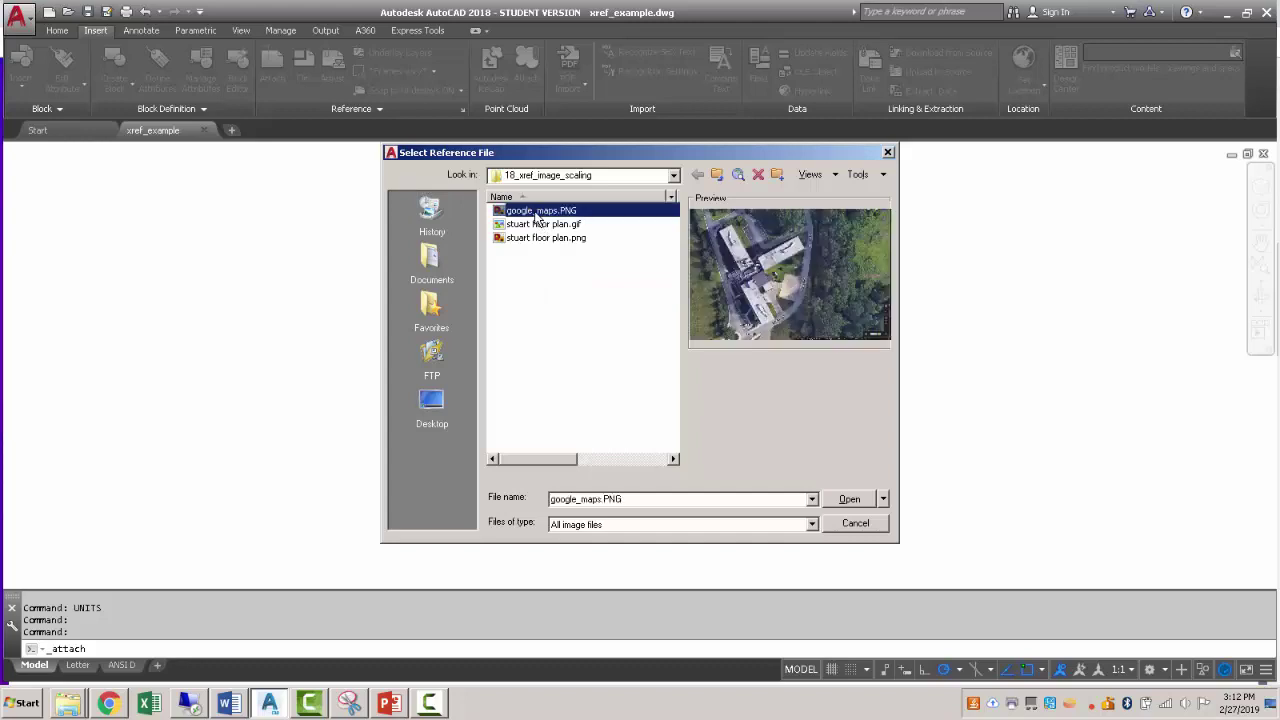
click(848, 499)
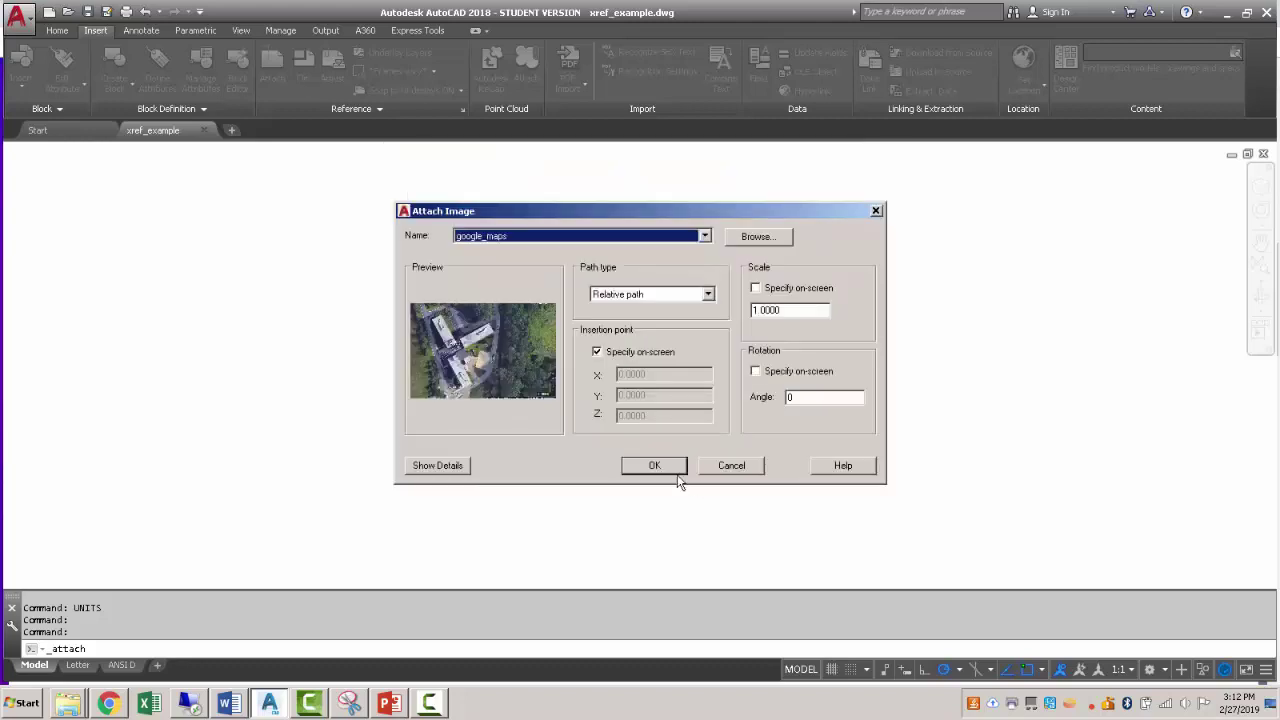
click(611, 358)
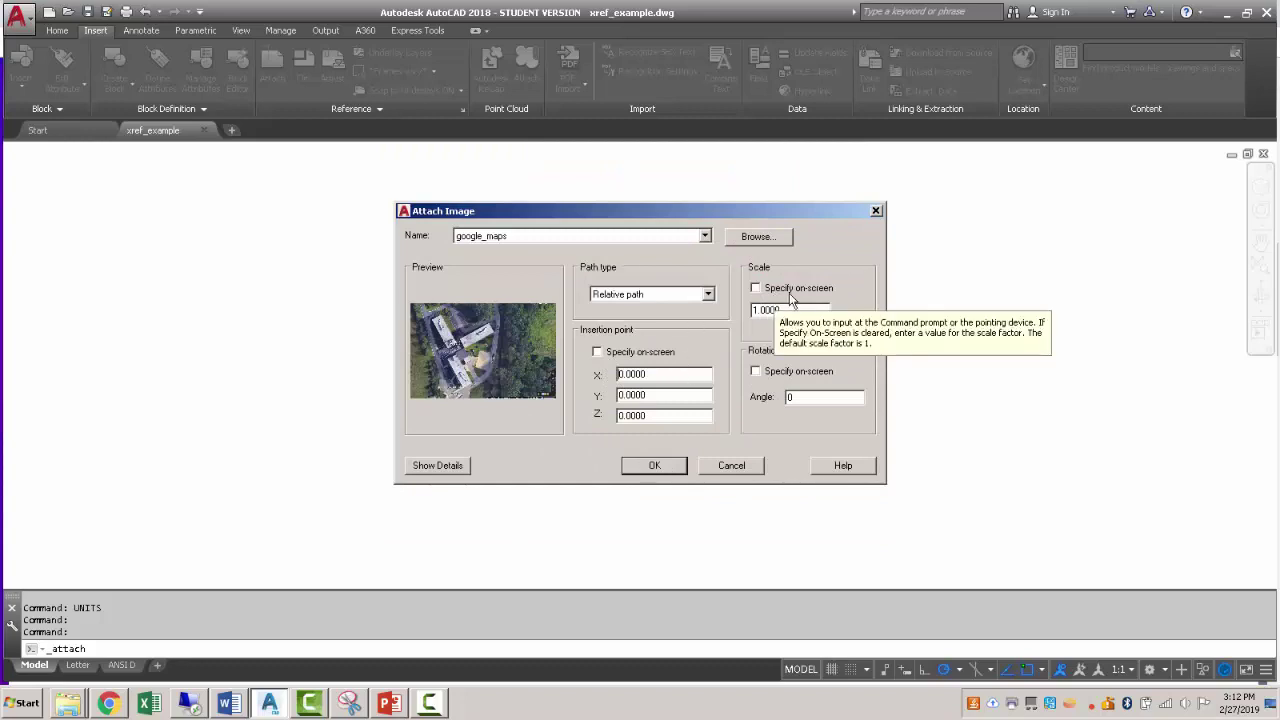
click(654, 466)
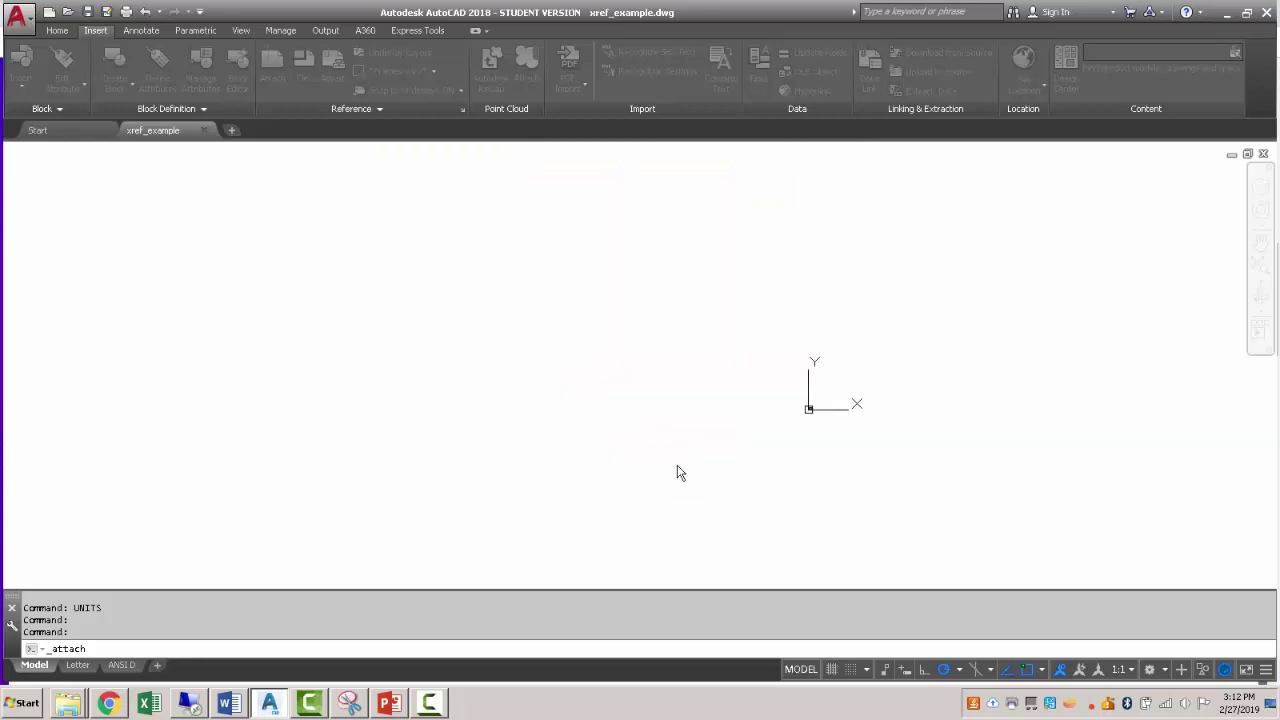
Step: Center the aerial image in view and select it for scaling
scroll(845, 390, up, 8)
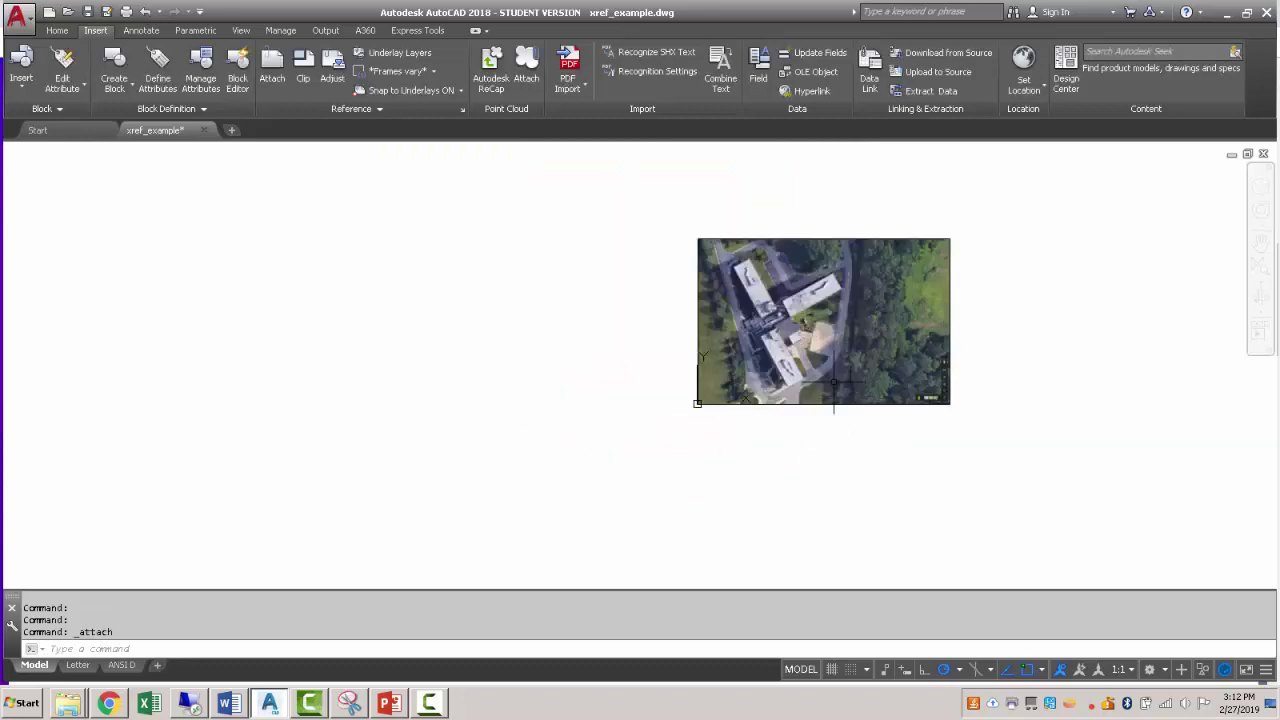
scroll(784, 378, up, 5)
middle_drag(902, 367, 668, 420)
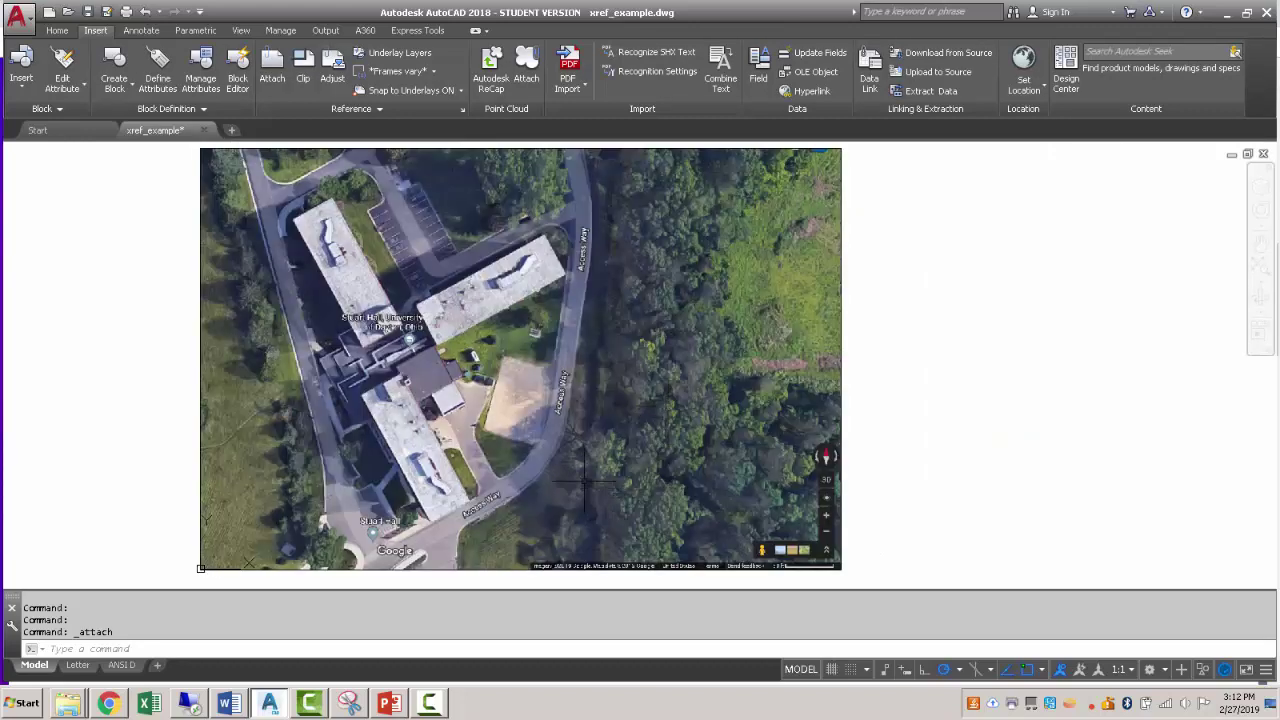
middle_drag(590, 468, 596, 426)
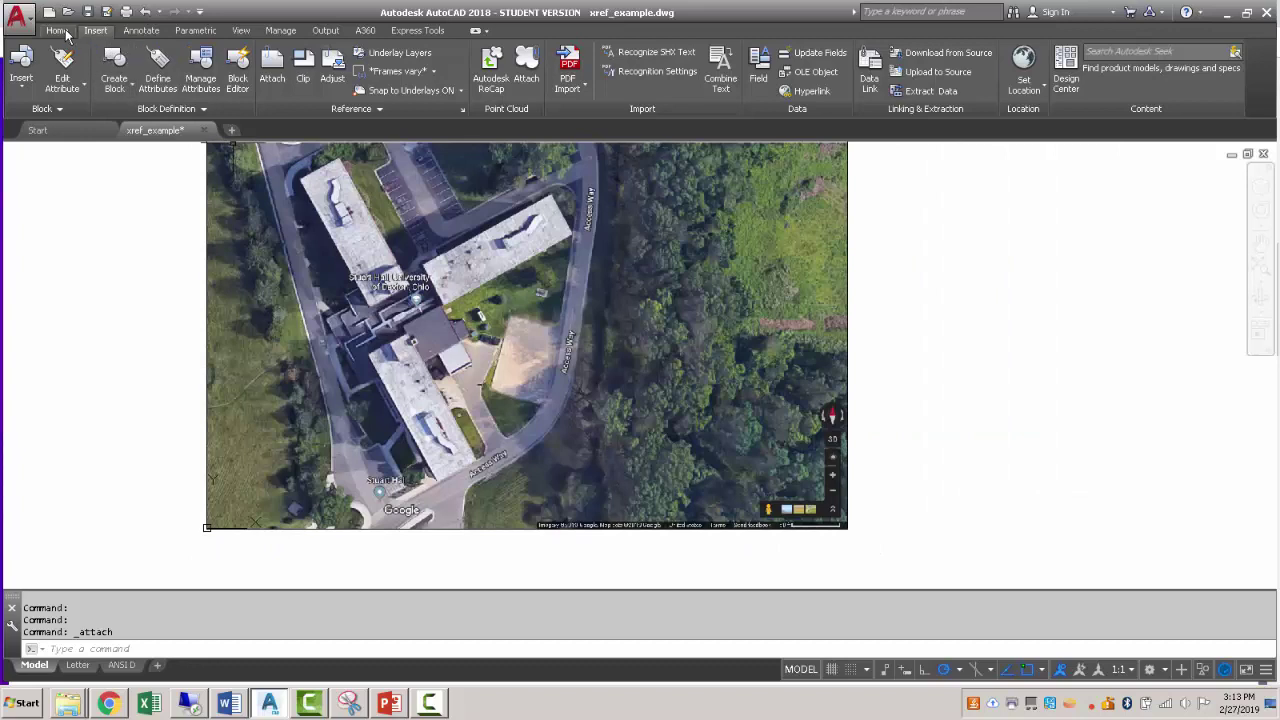
click(57, 30)
click(250, 95)
click(908, 571)
click(791, 500)
key(Return)
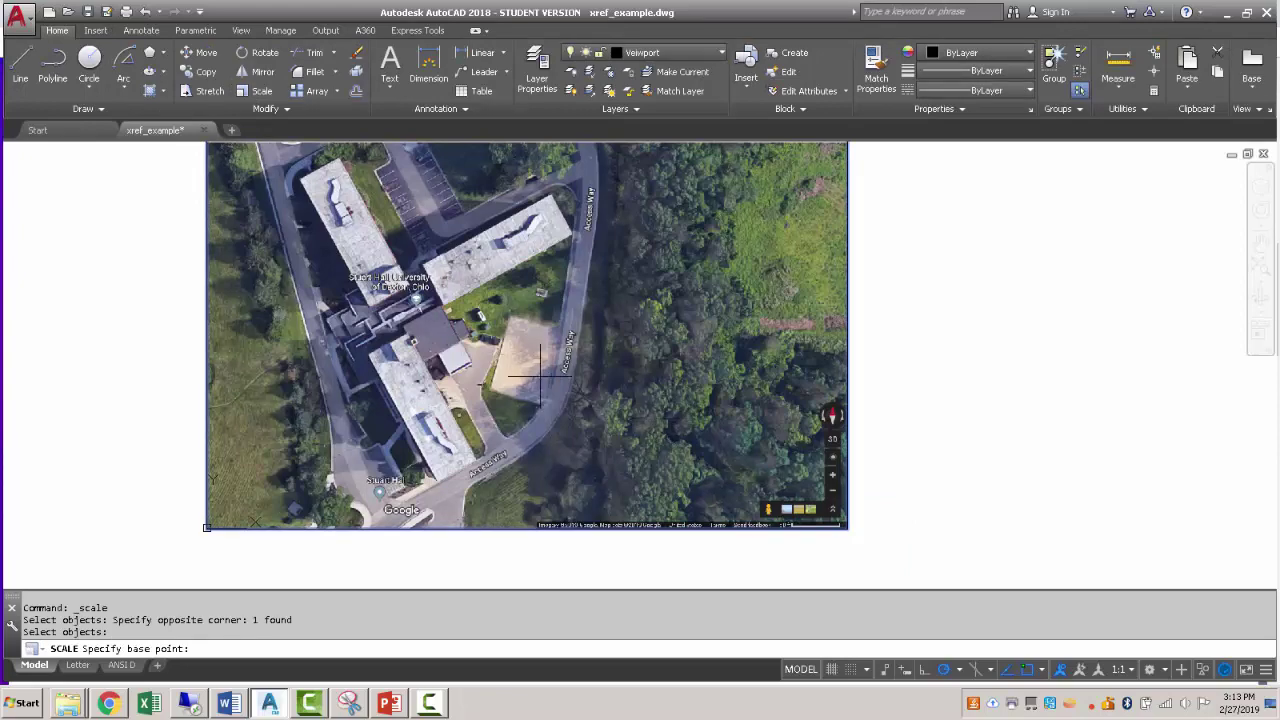
Step: Scale the image by reference so the 50 ft scale bar measures 50 units
click(547, 358)
text(R)
key(Return)
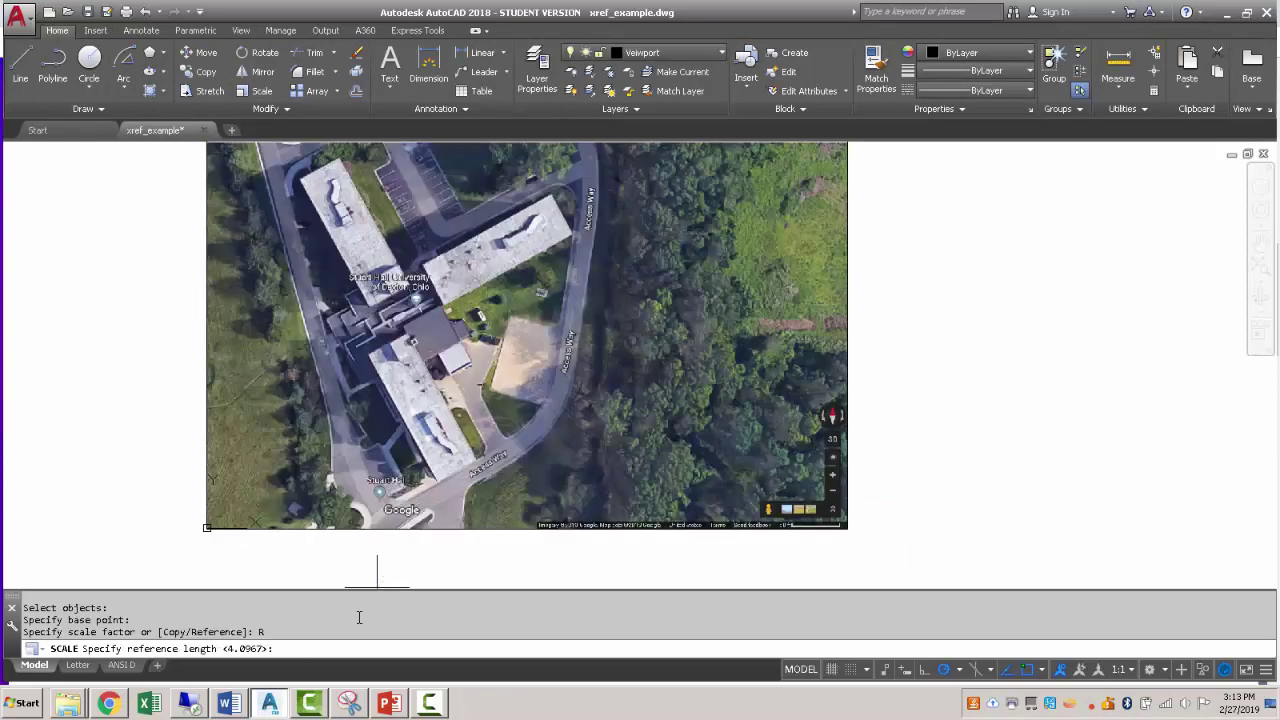
scroll(816, 553, up, 10)
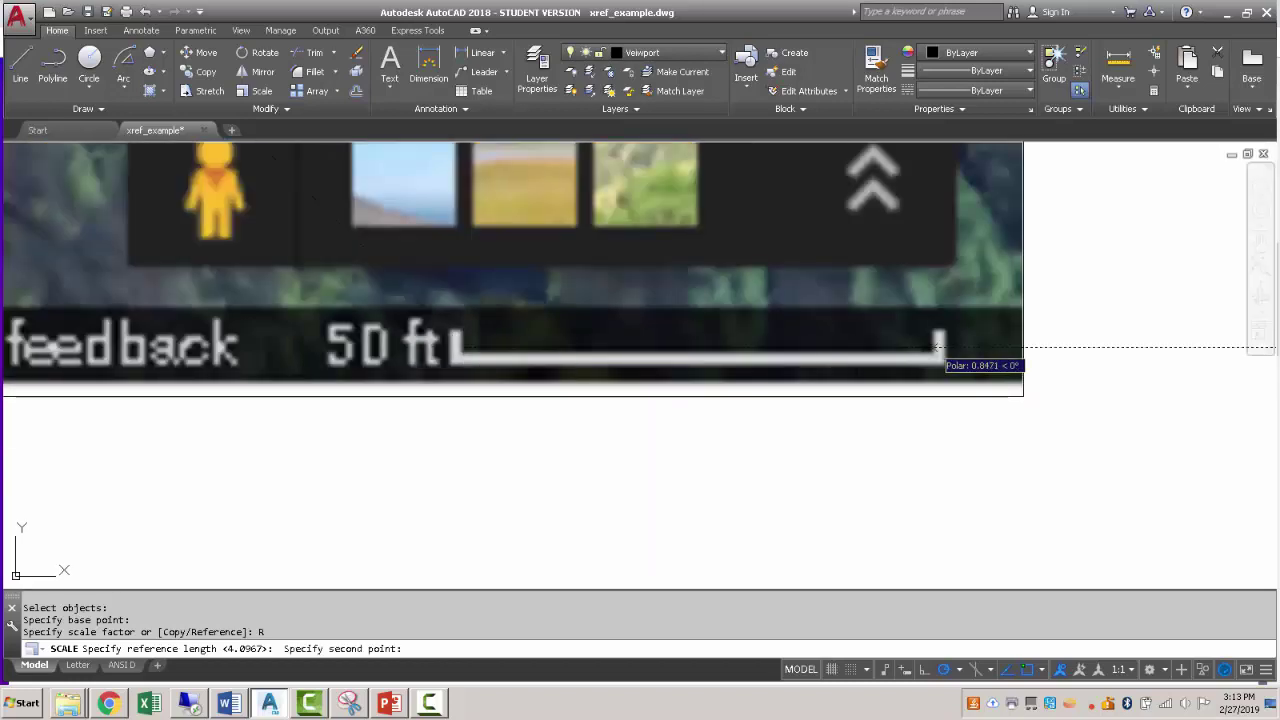
click(940, 348)
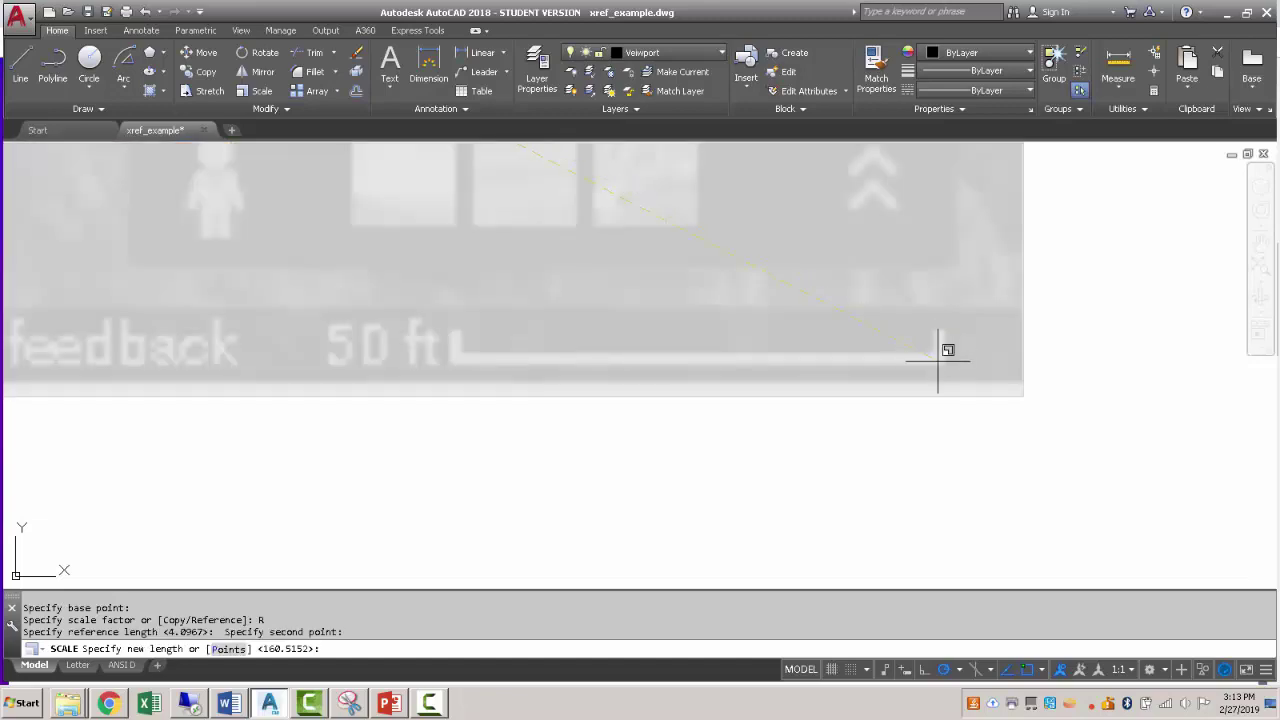
key(Return)
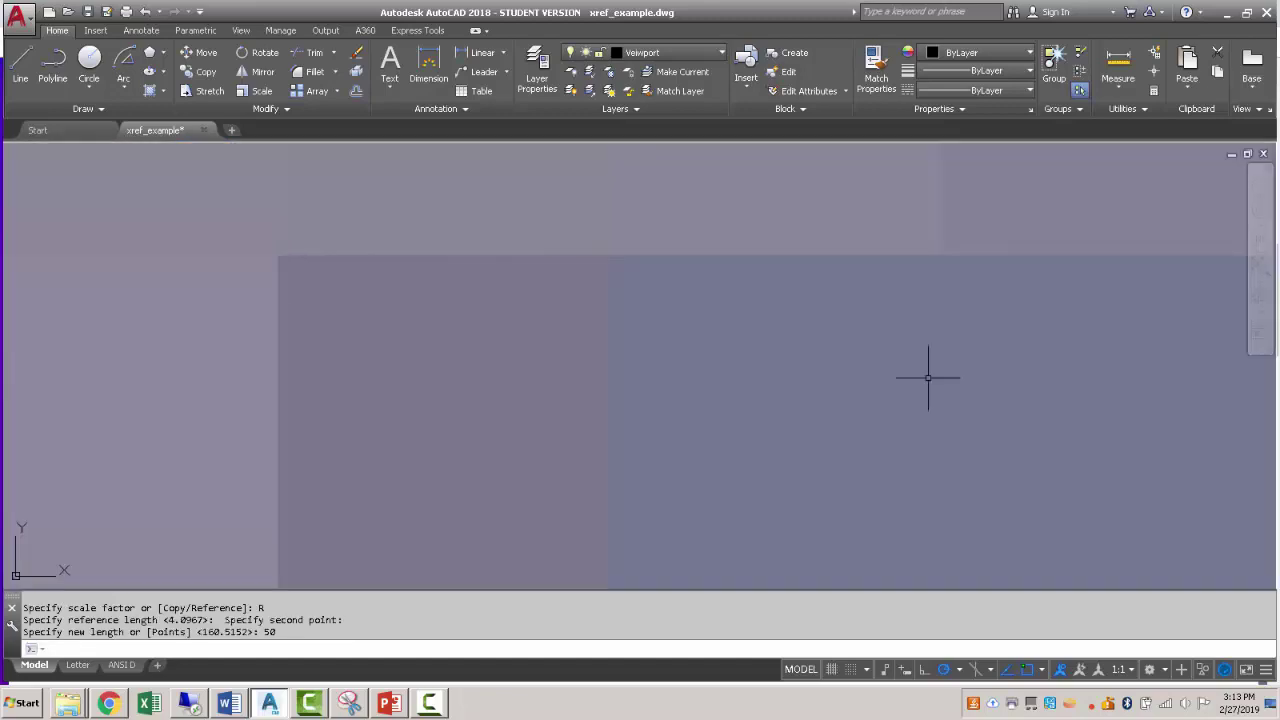
Step: Check the rescaled scale bar's length with DIST between its two ends
key(Escape)
scroll(840, 360, down, 10)
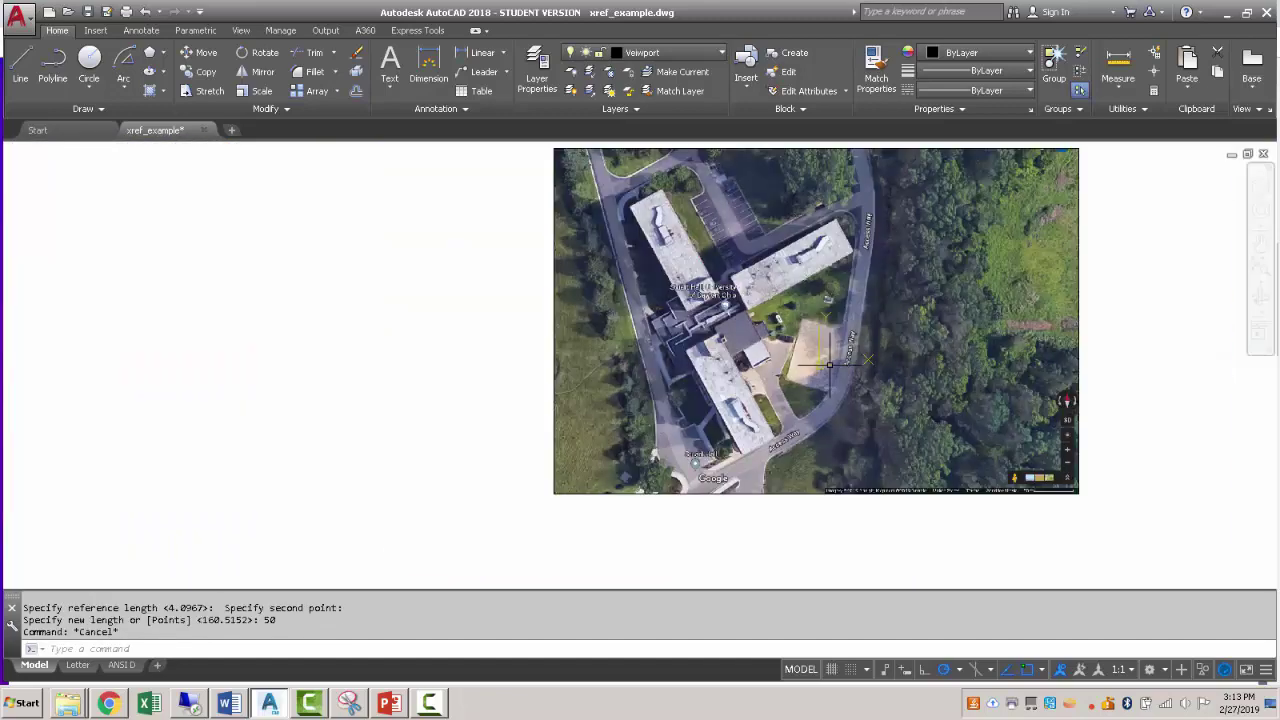
scroll(1124, 485, up, 3)
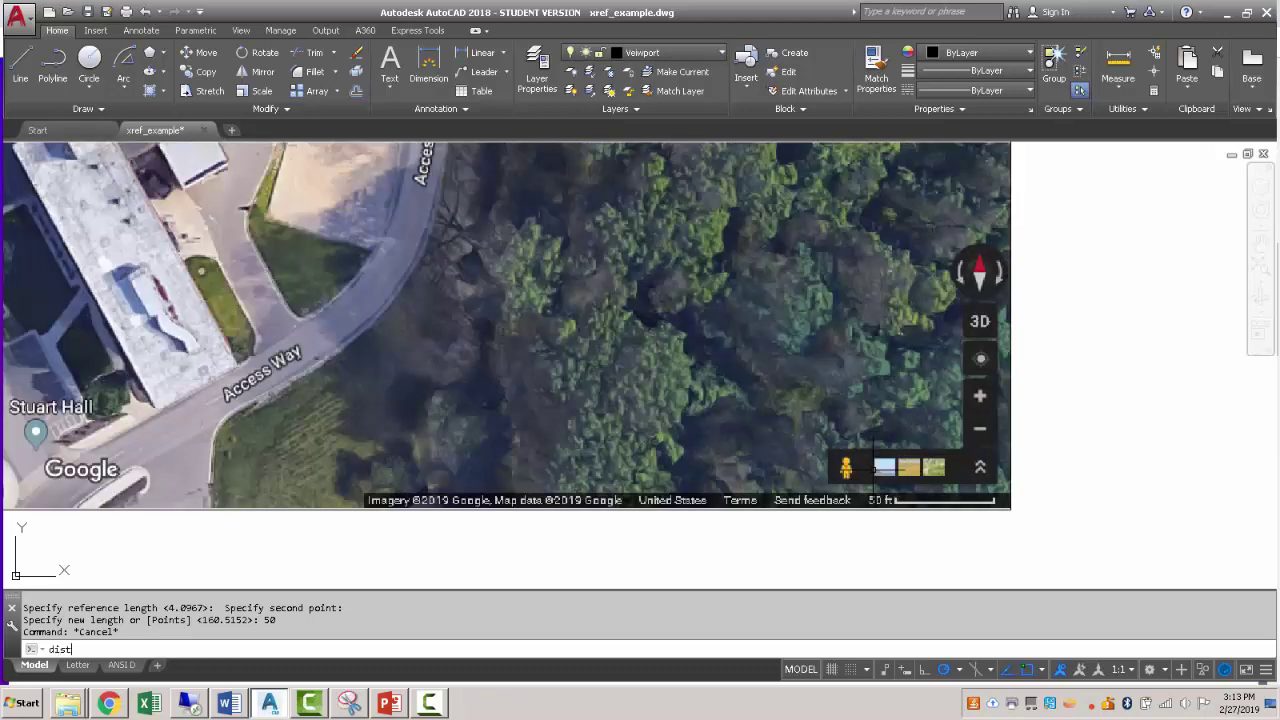
text(dist)
key(Return)
scroll(860, 470, up, 4)
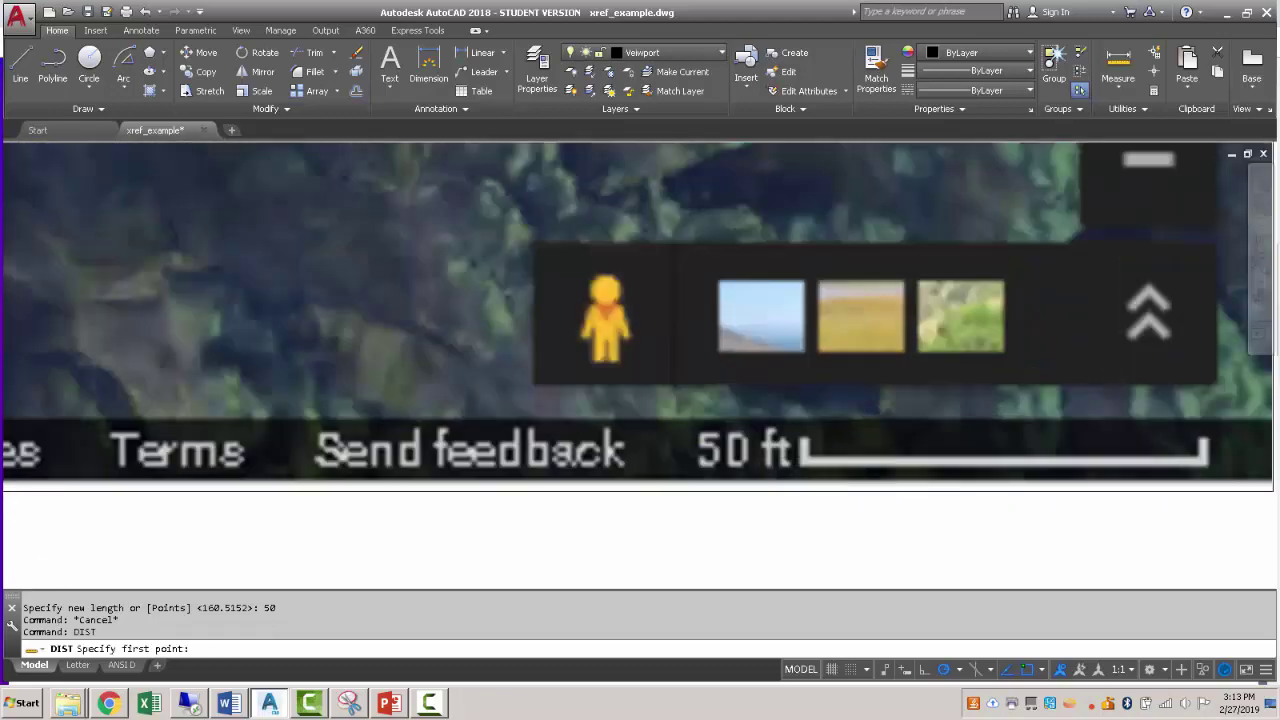
scroll(805, 448, up, 2)
click(805, 447)
scroll(805, 447, down, 2)
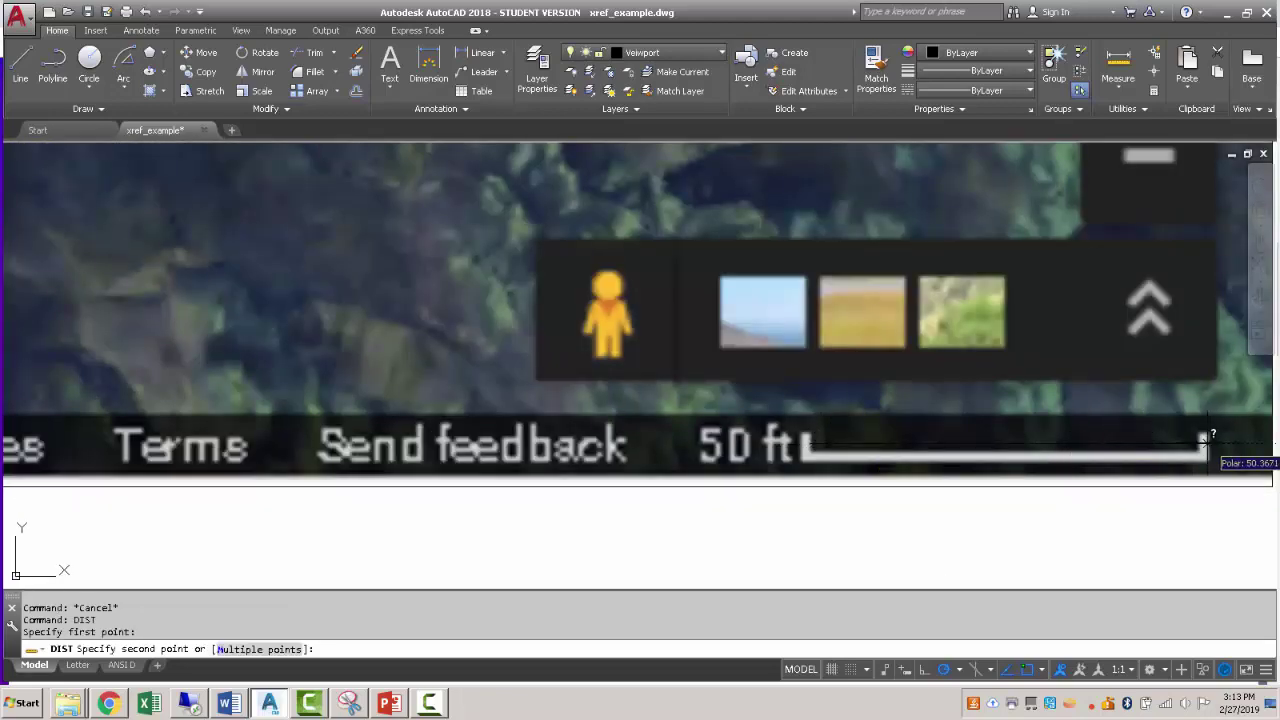
click(1203, 440)
key(Escape)
scroll(1109, 505, down, 8)
Step: Measure a span across the Stuart Hall buildings, about 155.54 units
middle_drag(971, 423, 785, 415)
scroll(719, 418, up, 3)
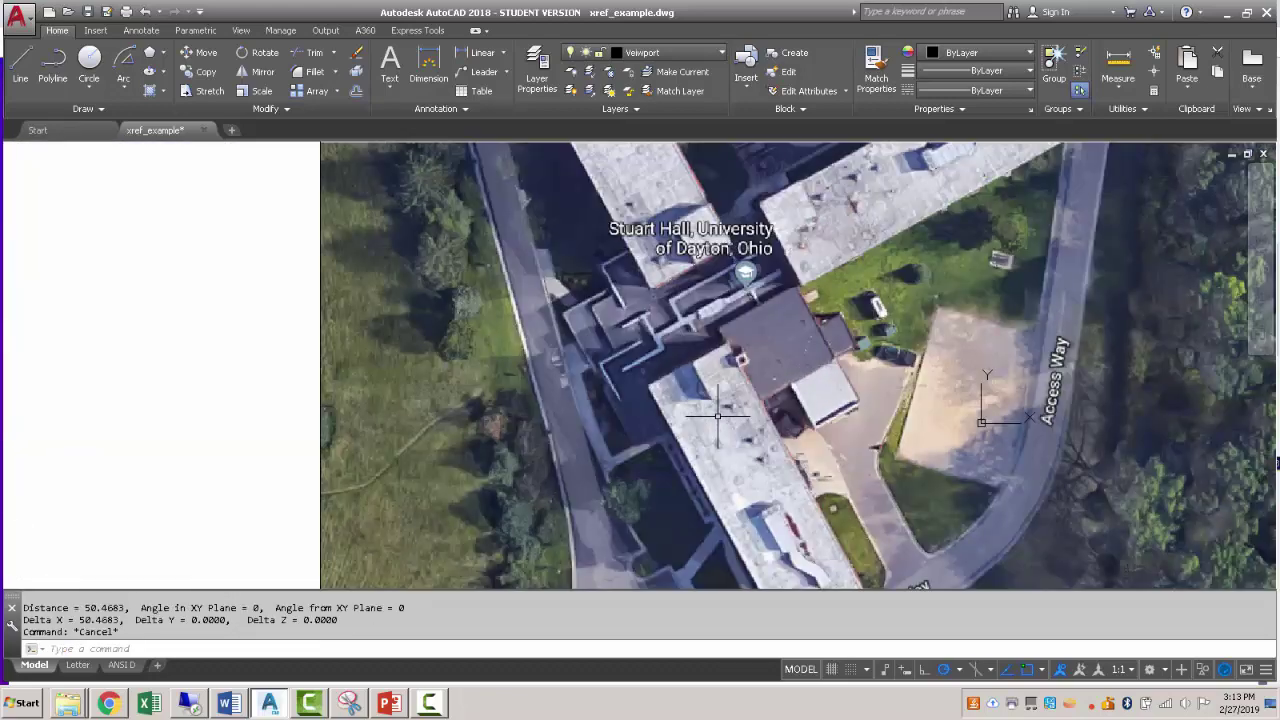
text(dist)
key(Return)
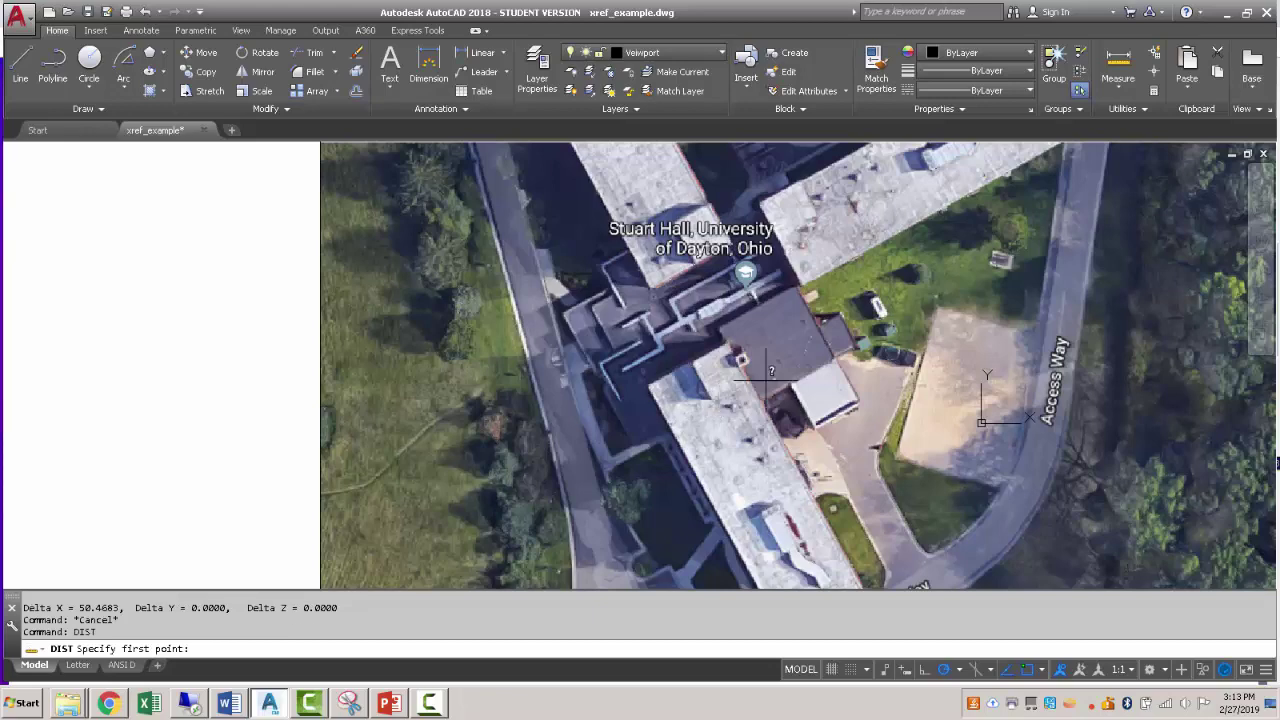
click(806, 282)
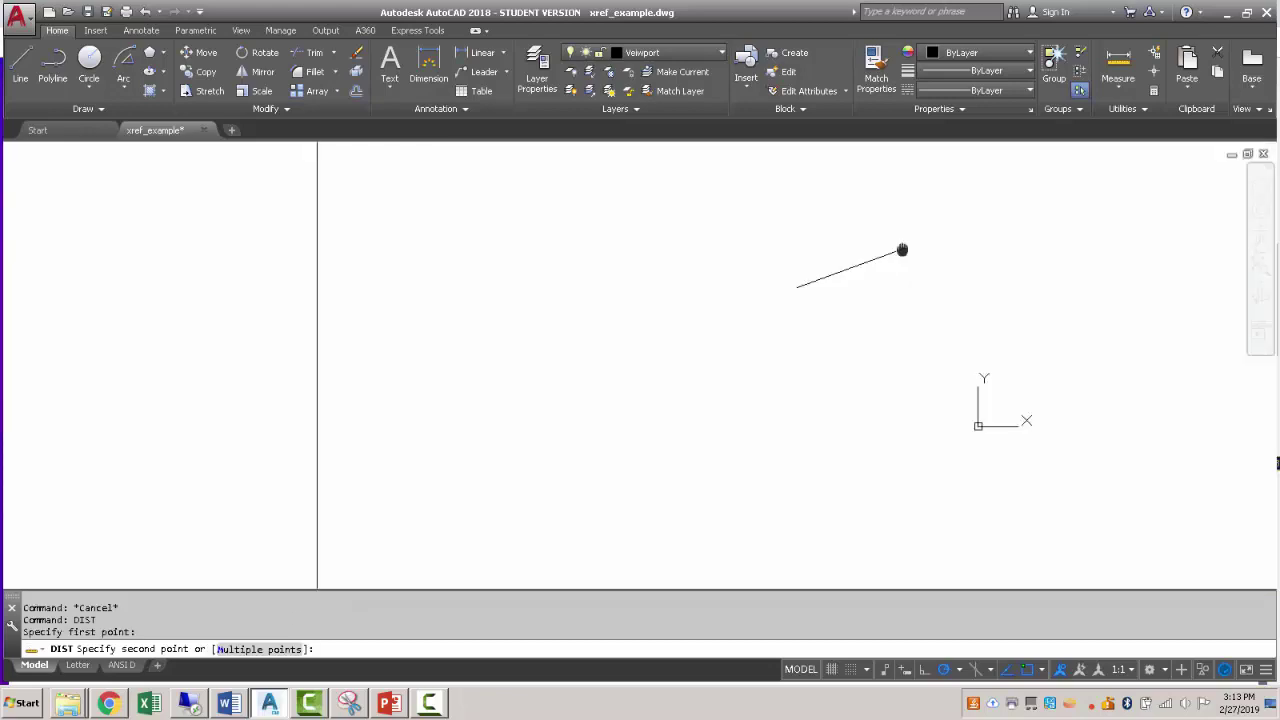
middle_drag(903, 251, 663, 413)
click(828, 303)
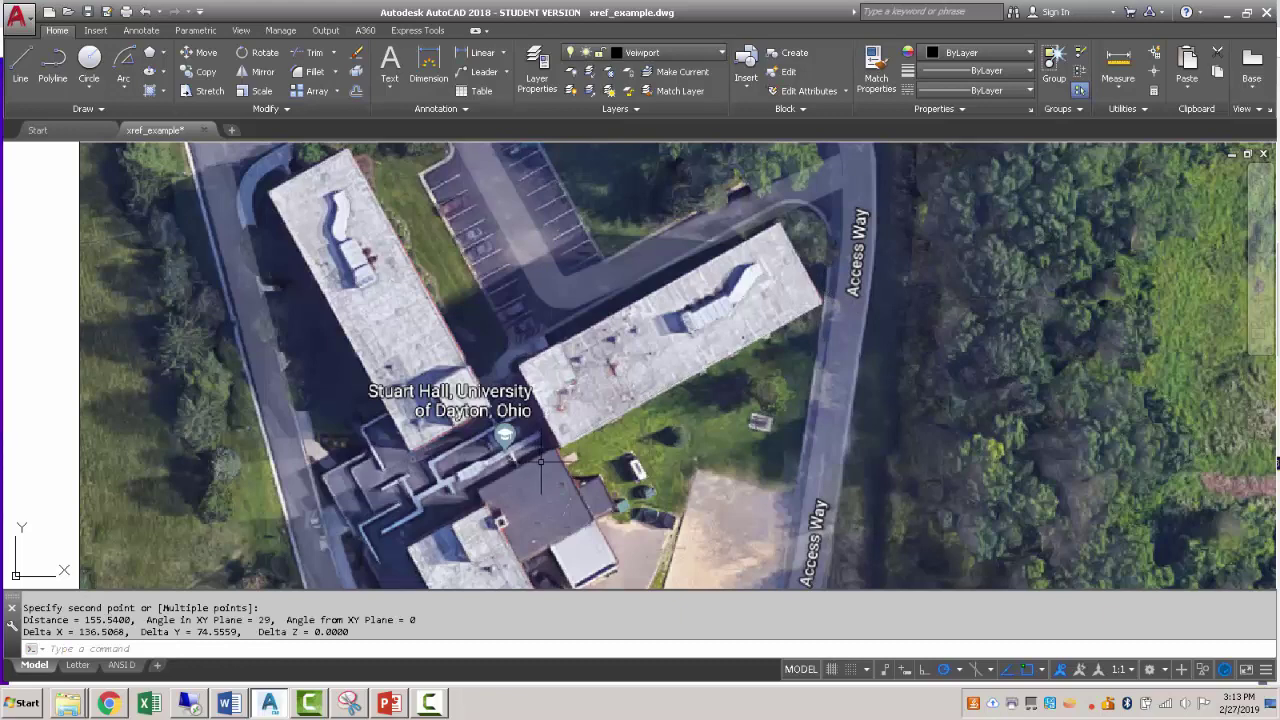
Step: Measure the wing width, about 49.22 units, then zoom out to the whole photo
key(Return)
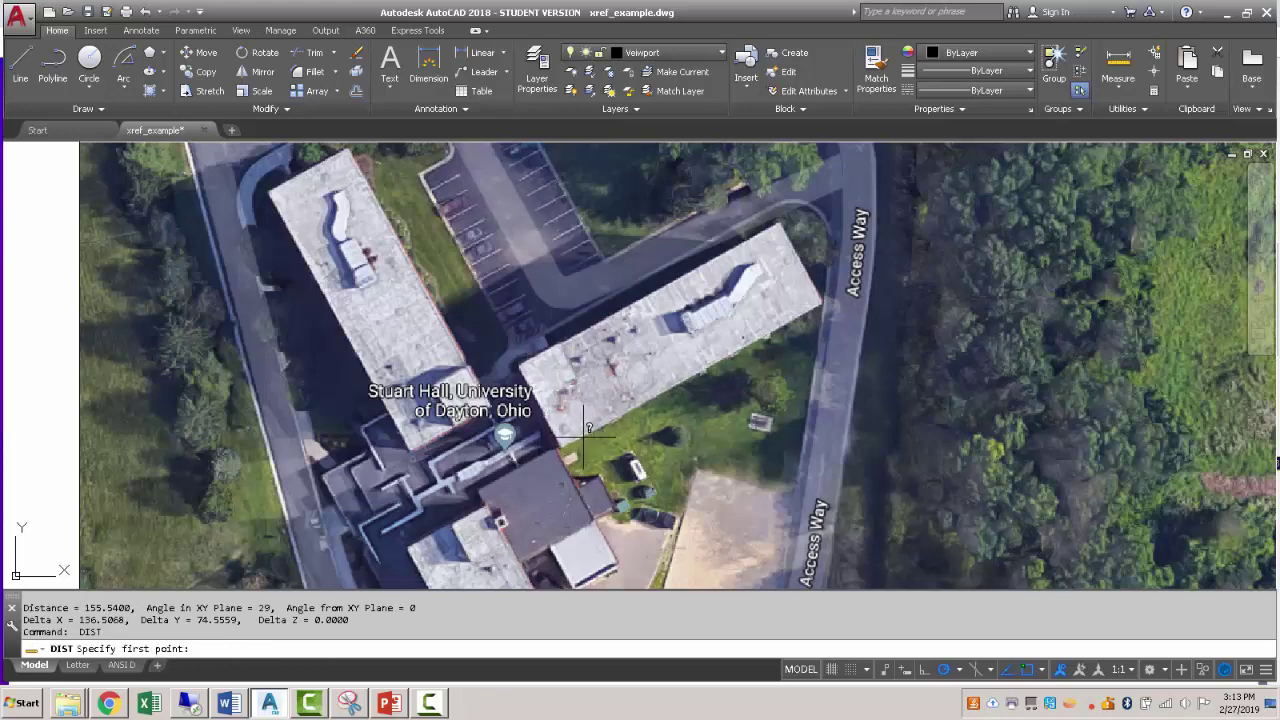
click(570, 442)
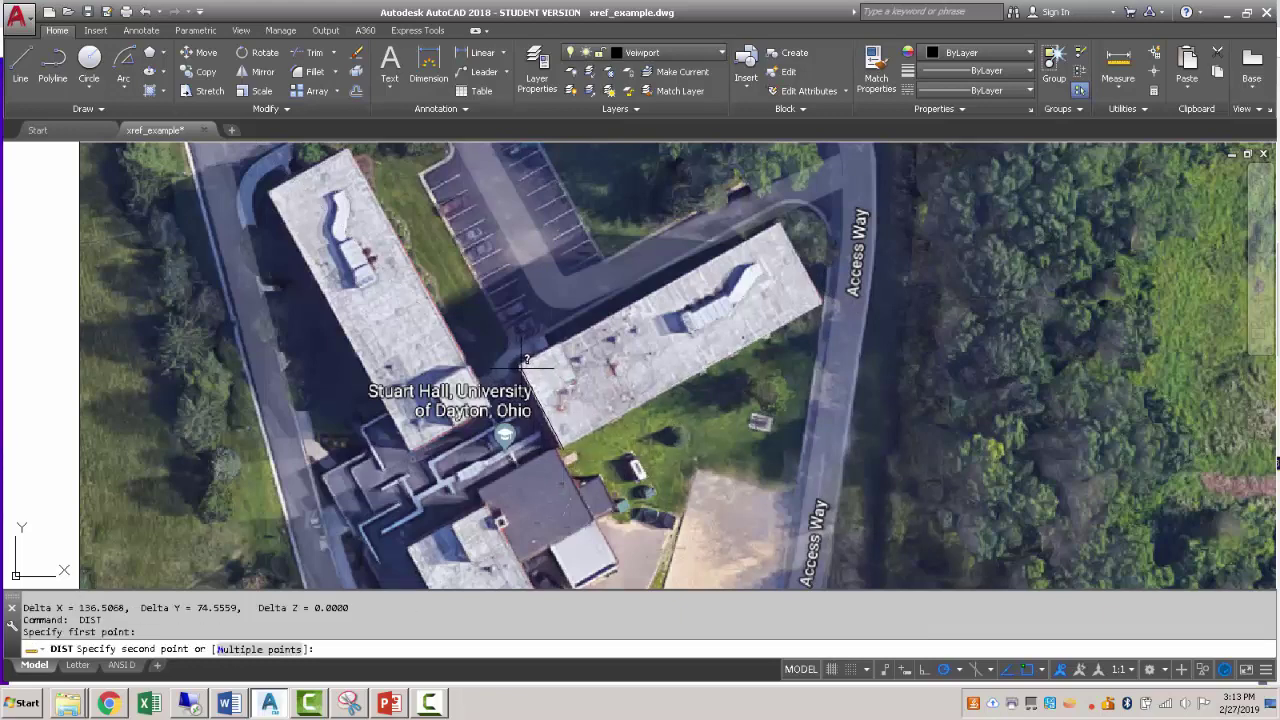
click(519, 366)
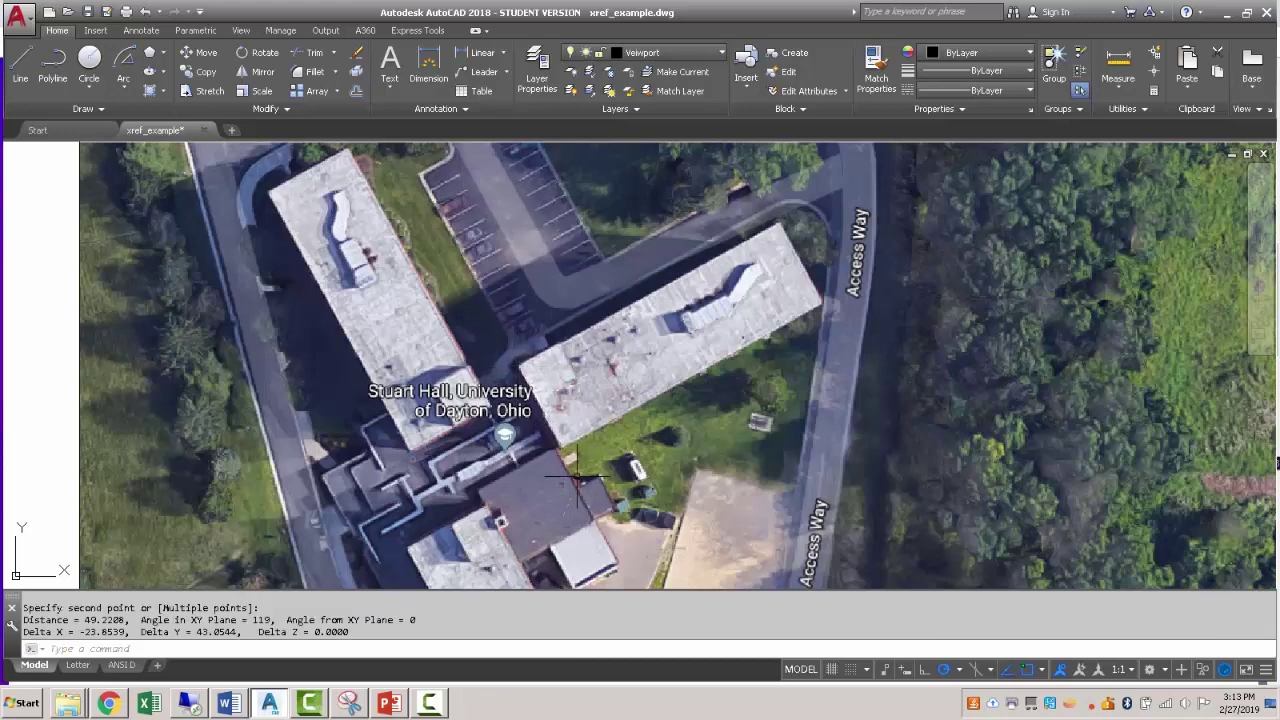
key(Escape)
scroll(577, 481, down, 5)
middle_drag(703, 488, 589, 355)
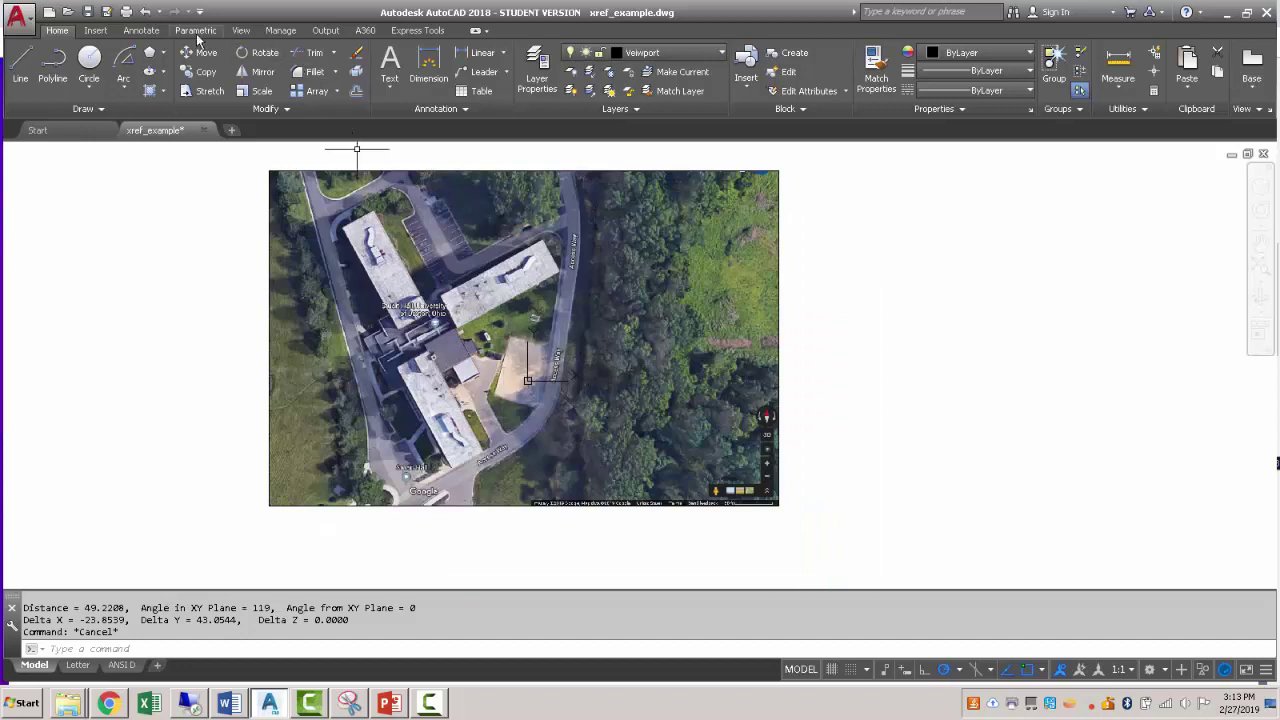
Step: Attach stuart floor plan.png, place it on screen, and make its background transparent
click(97, 31)
click(271, 68)
click(562, 239)
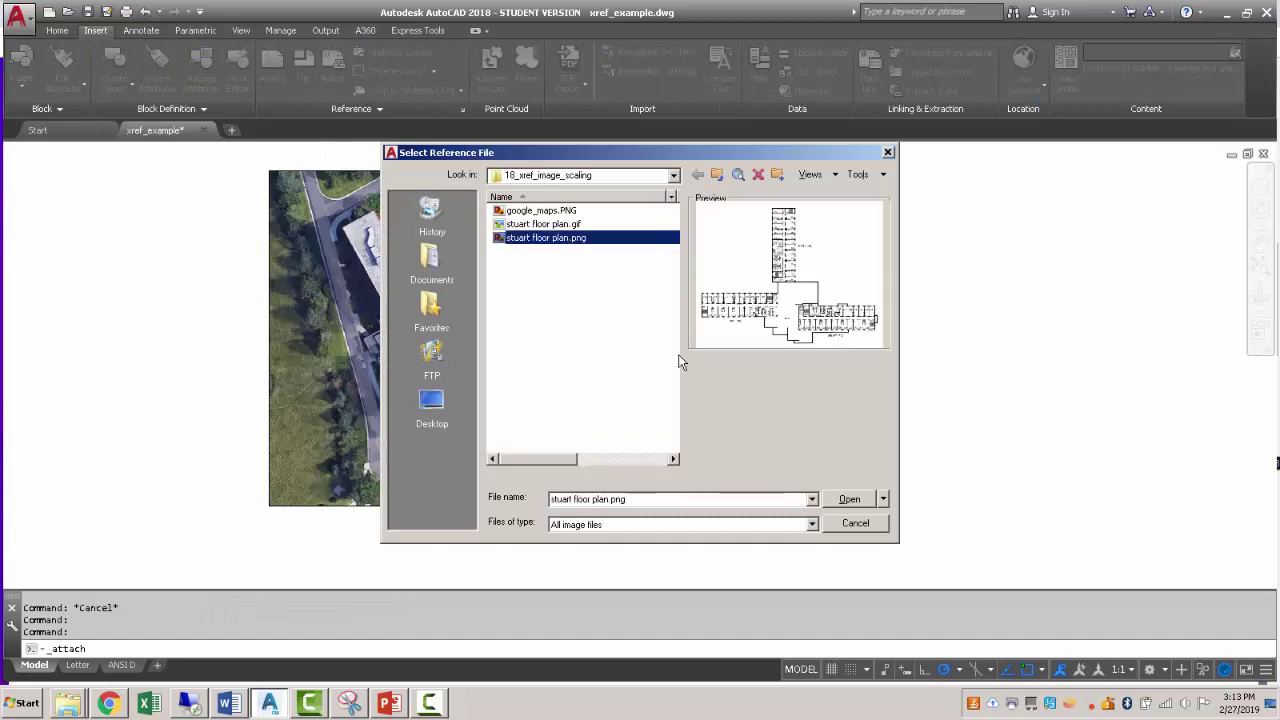
click(845, 497)
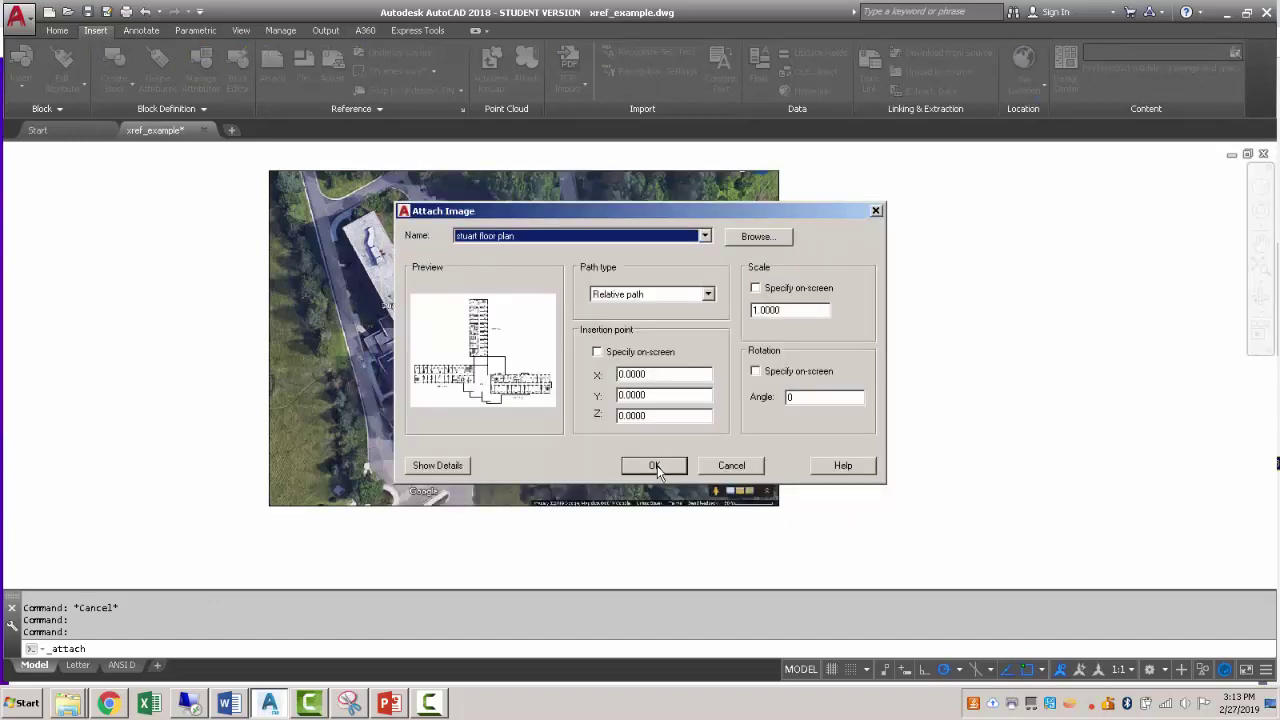
click(640, 352)
click(653, 466)
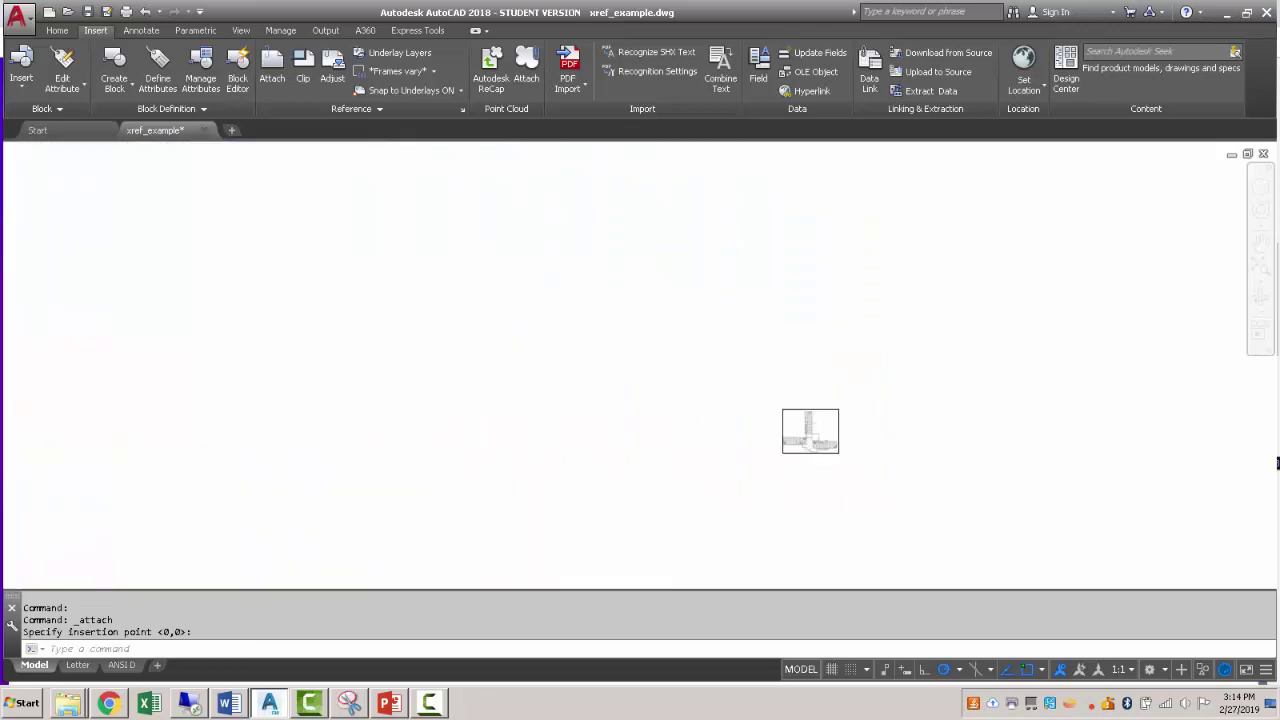
scroll(660, 285, up, 5)
click(648, 289)
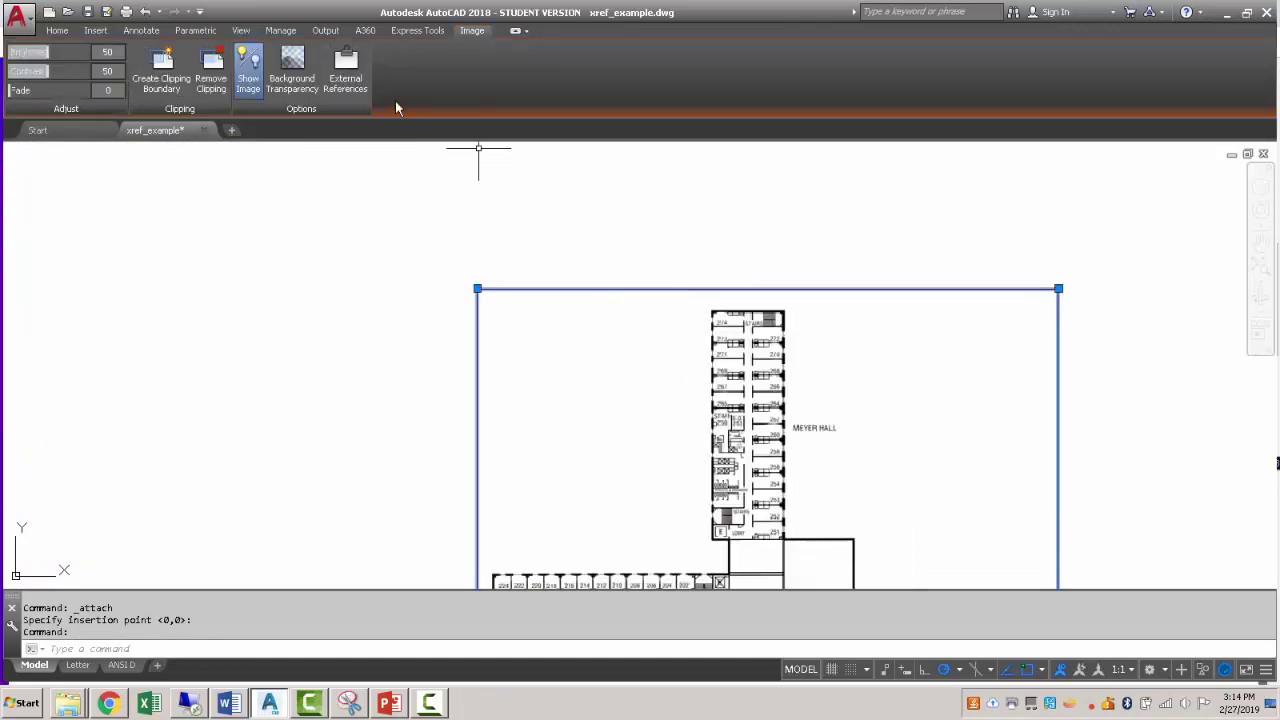
click(292, 70)
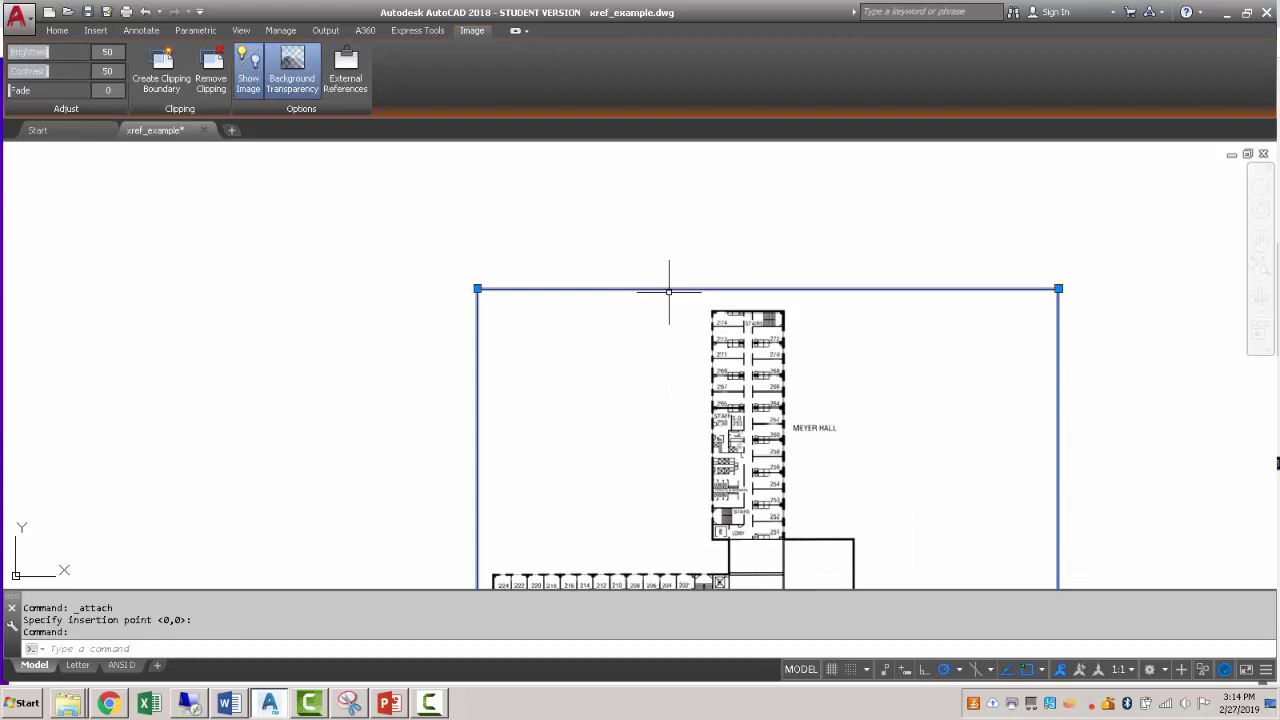
scroll(668, 292, down, 10)
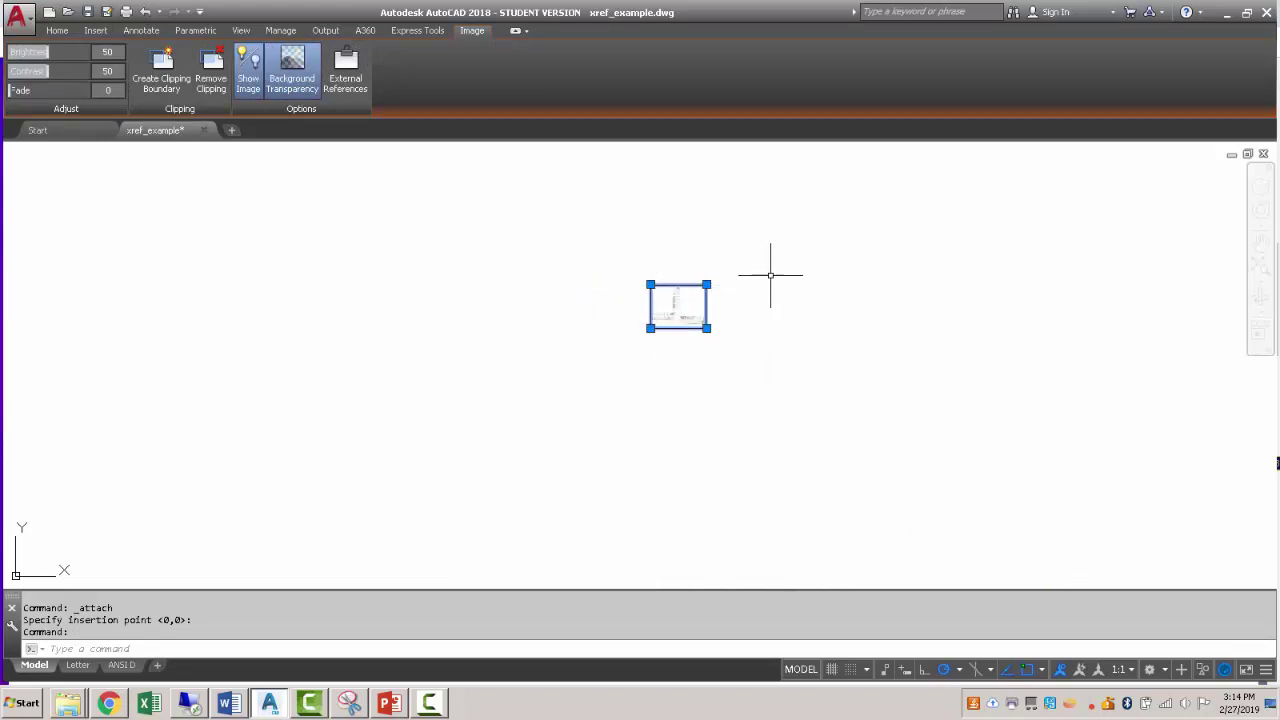
Step: Start scaling the floor plan image by reference from a base point on the plan
key(Escape)
scroll(720, 317, up, 10)
text(scale)
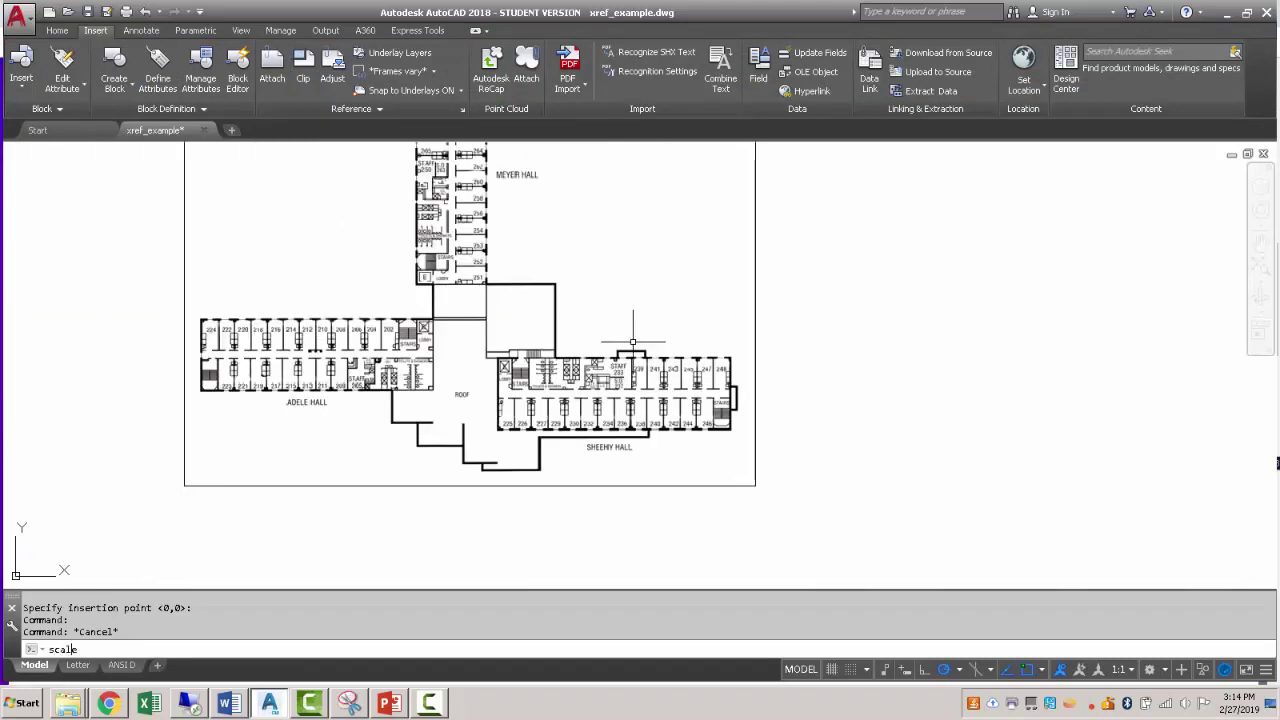
key(Return)
click(790, 504)
click(737, 470)
key(Return)
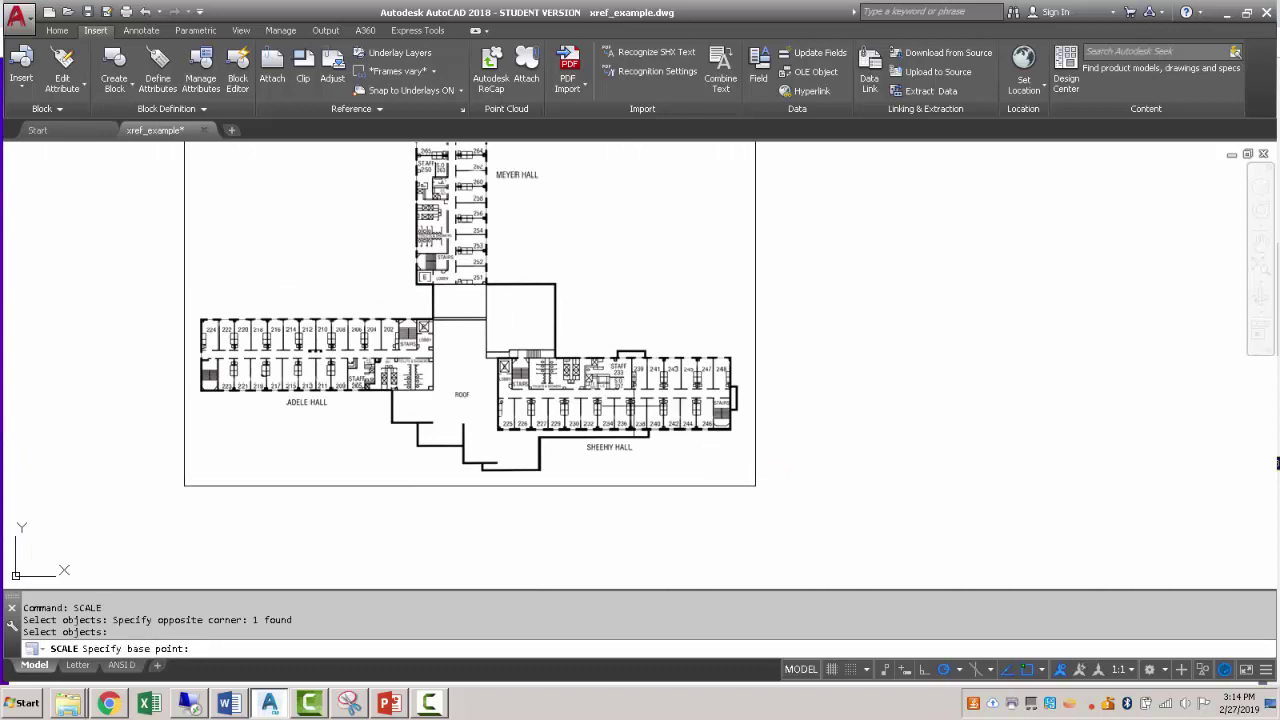
click(458, 352)
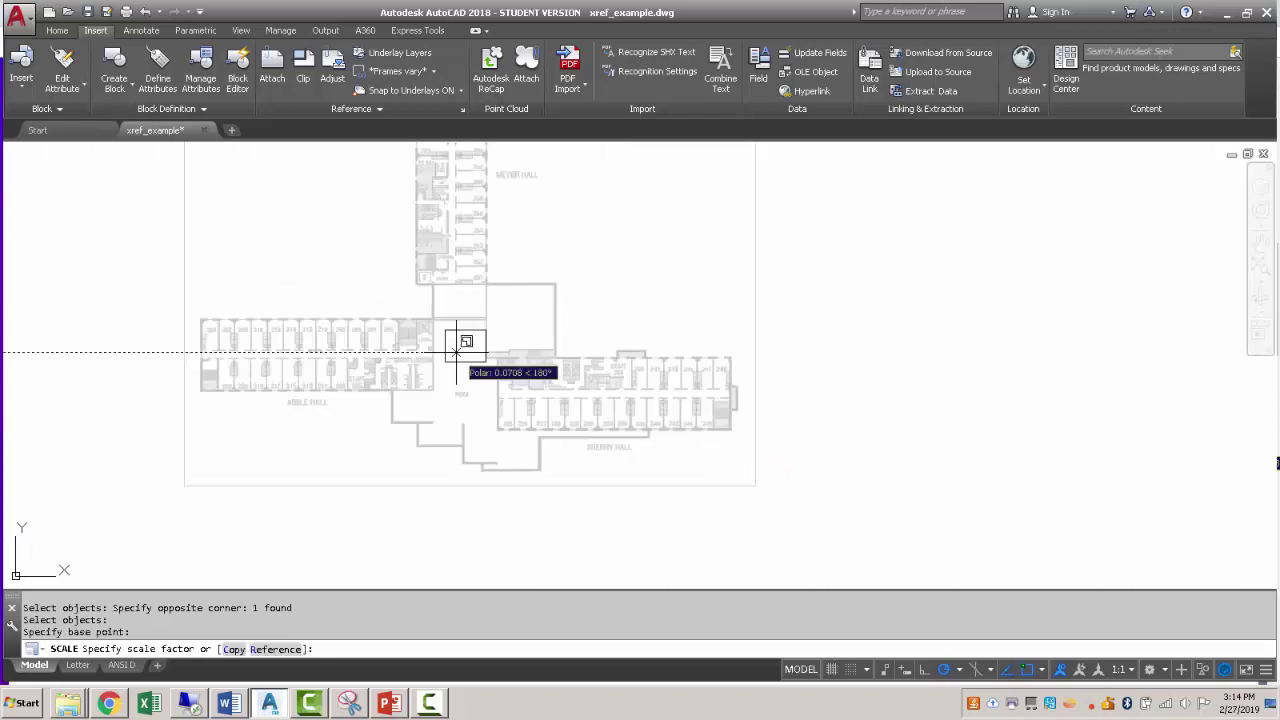
key(Return)
scroll(477, 363, up, 5)
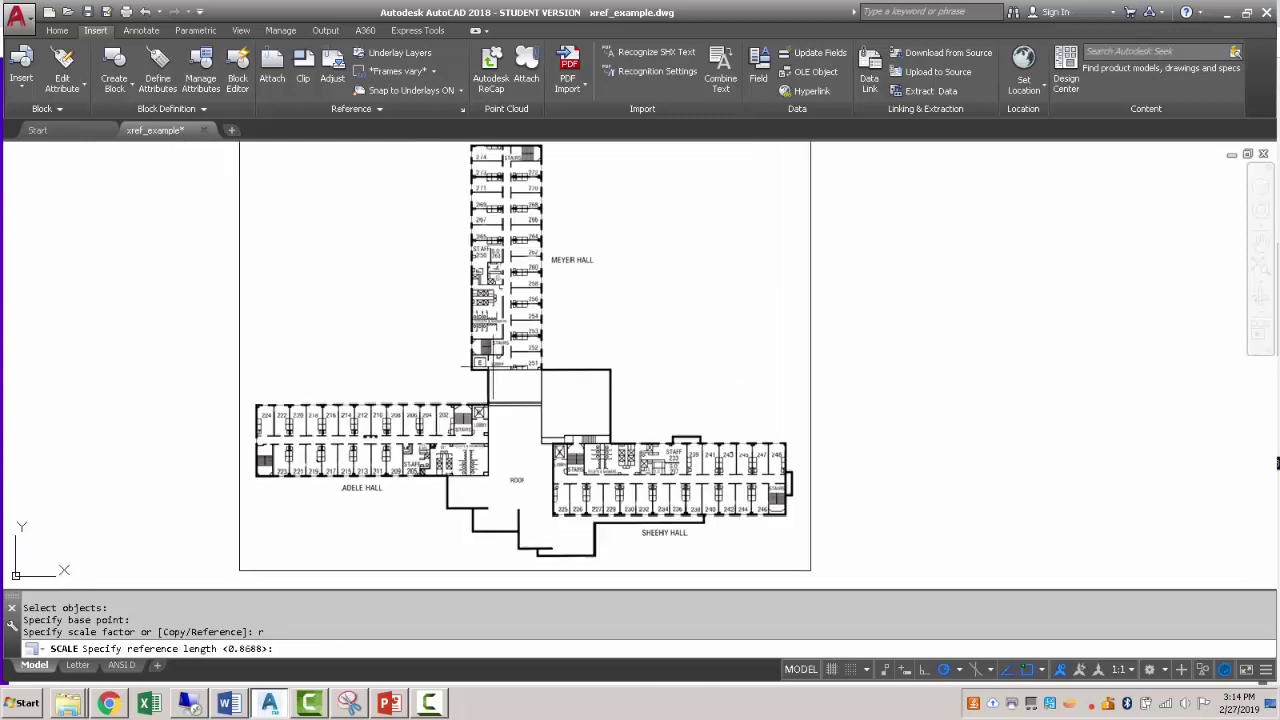
scroll(477, 363, up, 2)
Step: Pick the two reference points on the floor plan, ending at its top-left corner
click(402, 343)
scroll(402, 343, down, 6)
middle_drag(403, 400, 403, 449)
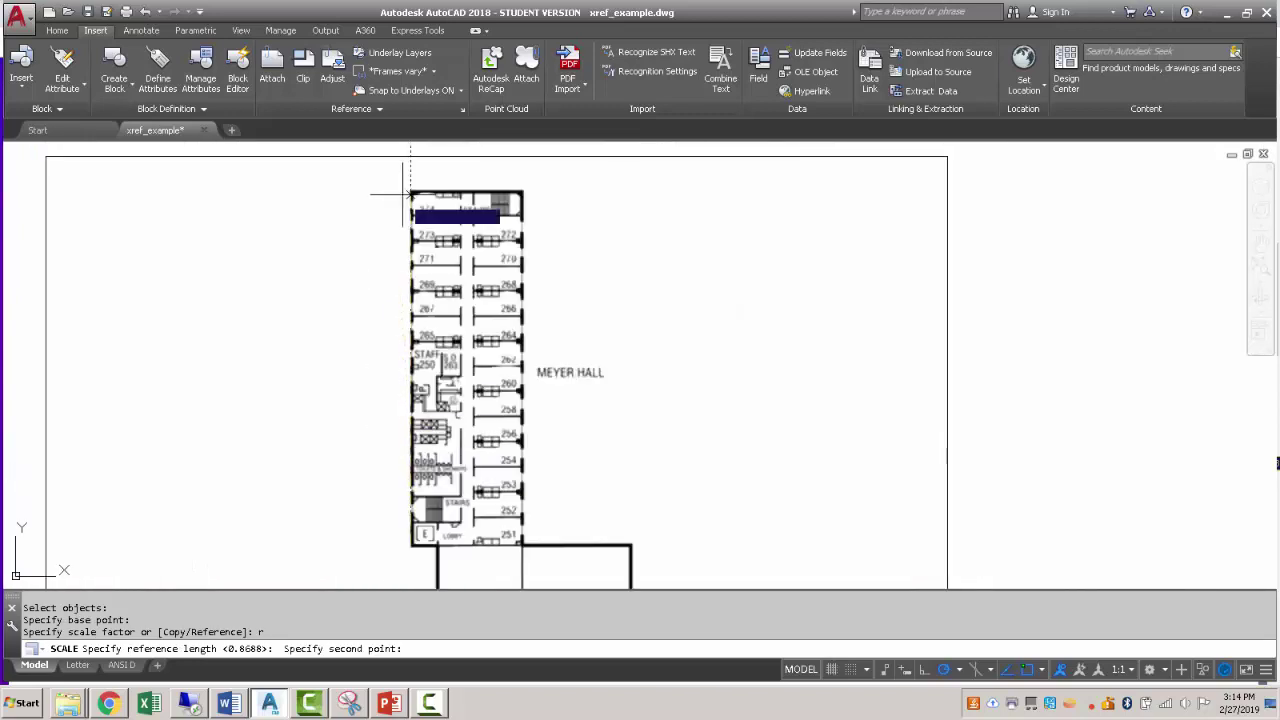
scroll(414, 196, up, 4)
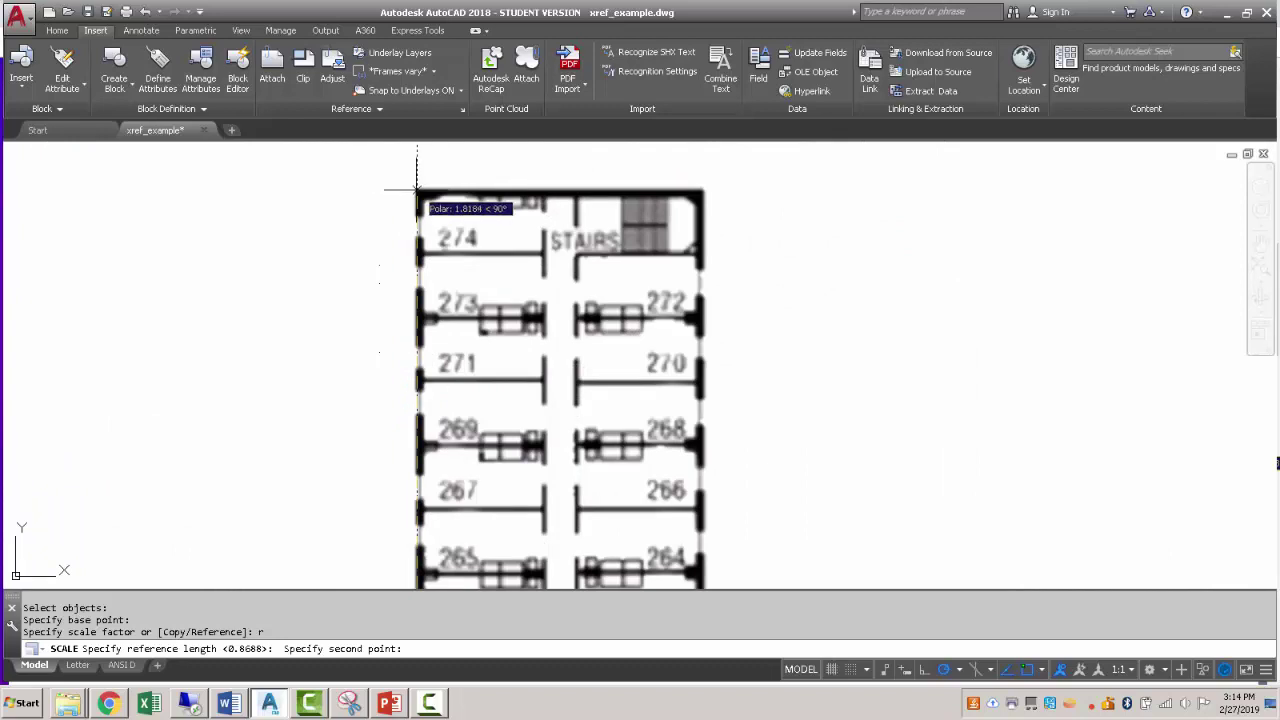
click(417, 189)
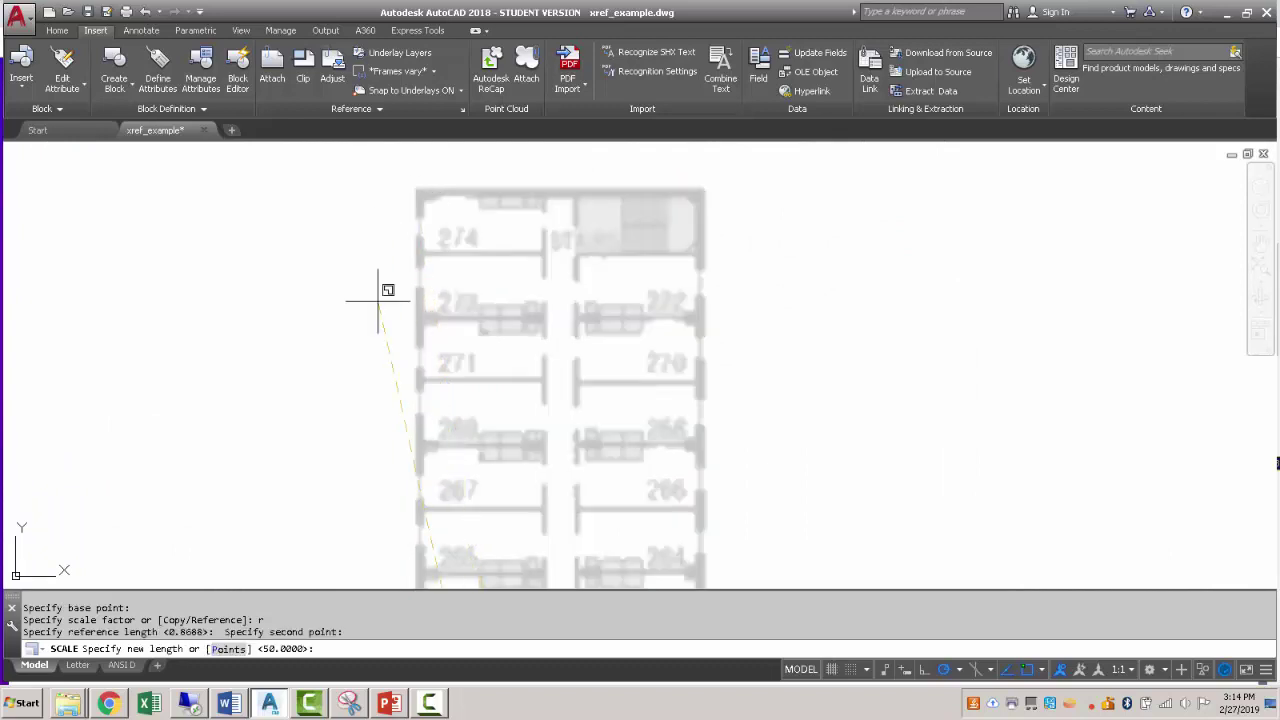
Step: Set the new length from the two matching points picked on the aerial photo
click(222, 650)
scroll(640, 380, down, 5)
scroll(714, 357, up, 5)
scroll(563, 355, down, 3)
scroll(260, 265, up, 5)
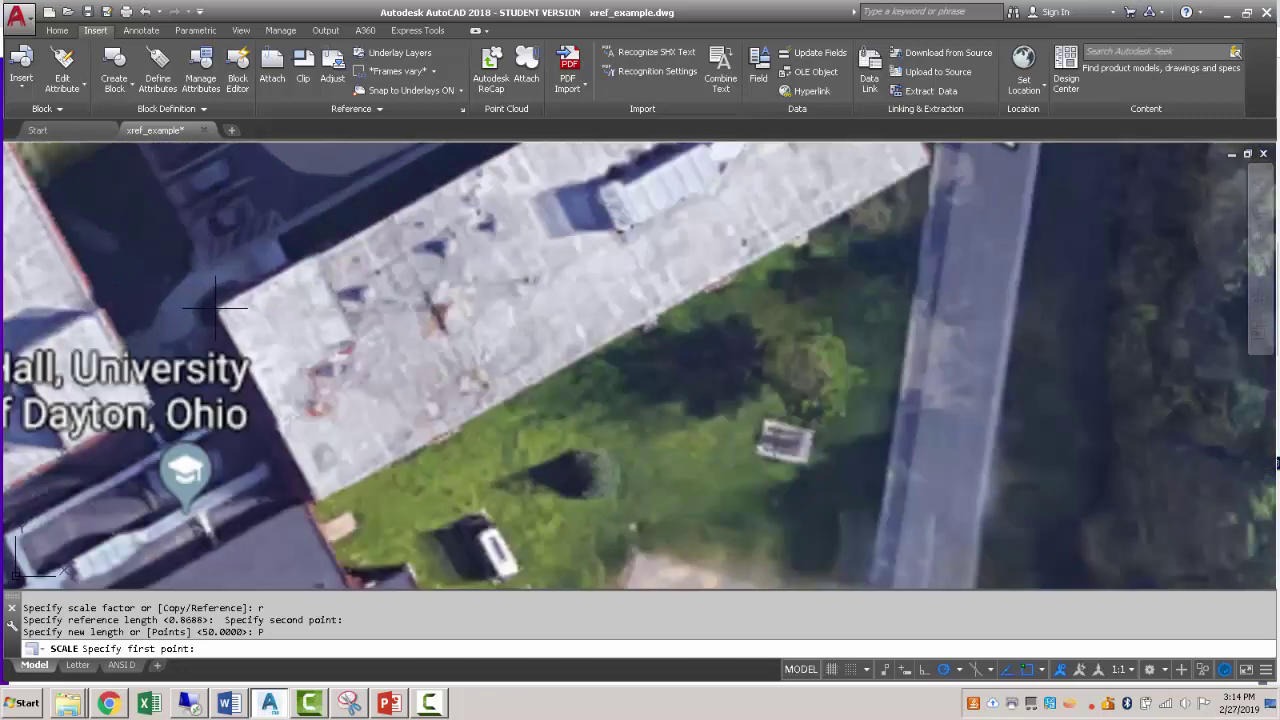
click(216, 308)
scroll(200, 330, down, 3)
scroll(400, 225, up, 4)
click(406, 230)
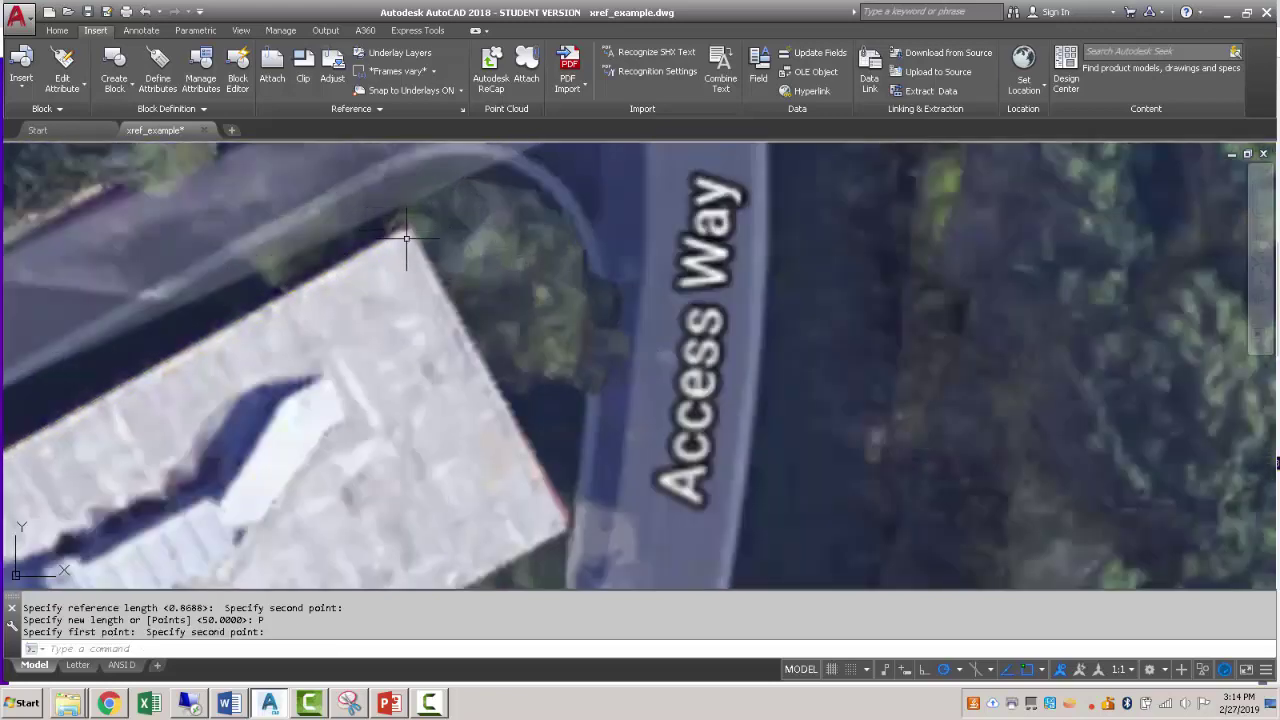
scroll(409, 251, down, 8)
scroll(538, 338, up, 4)
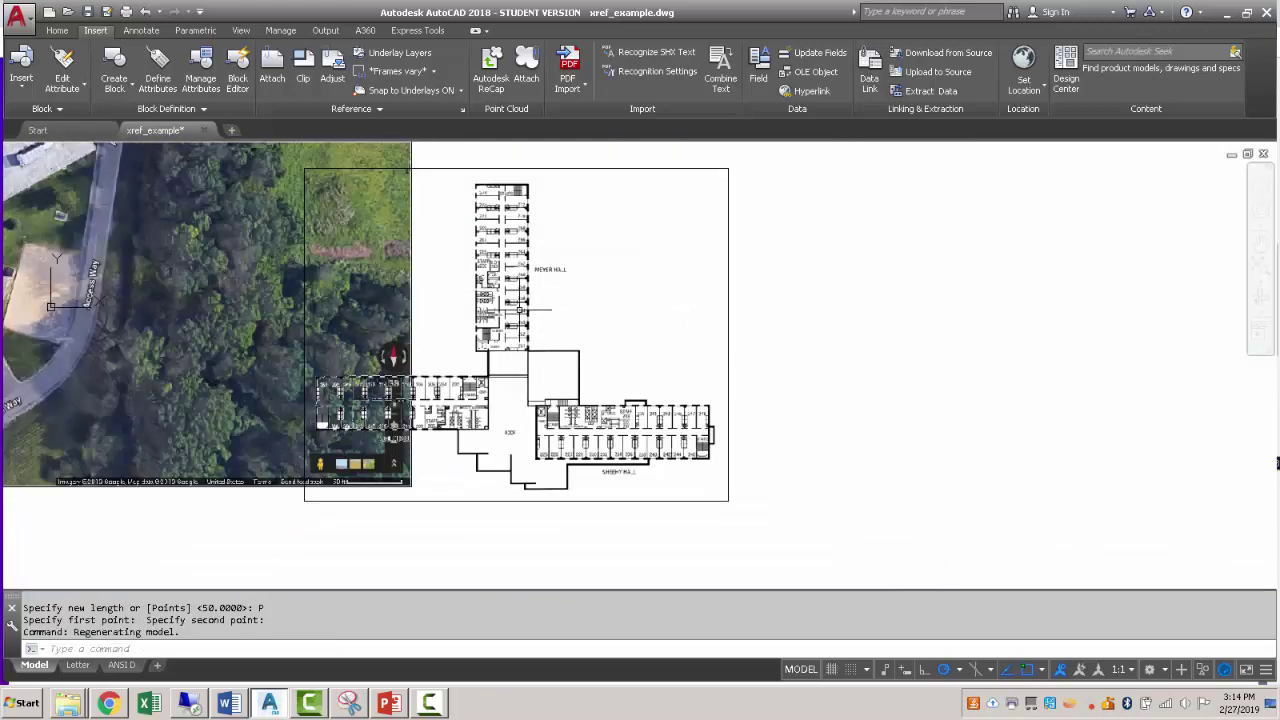
middle_drag(442, 214, 630, 266)
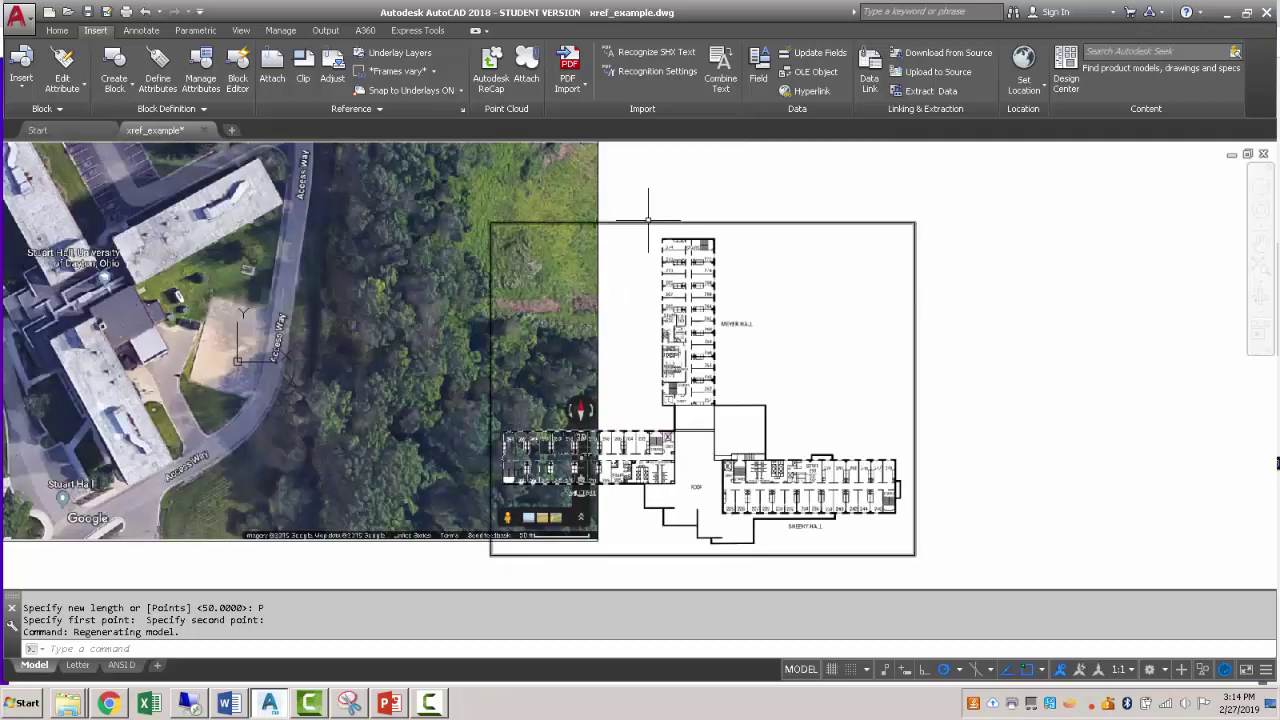
click(644, 224)
click(292, 80)
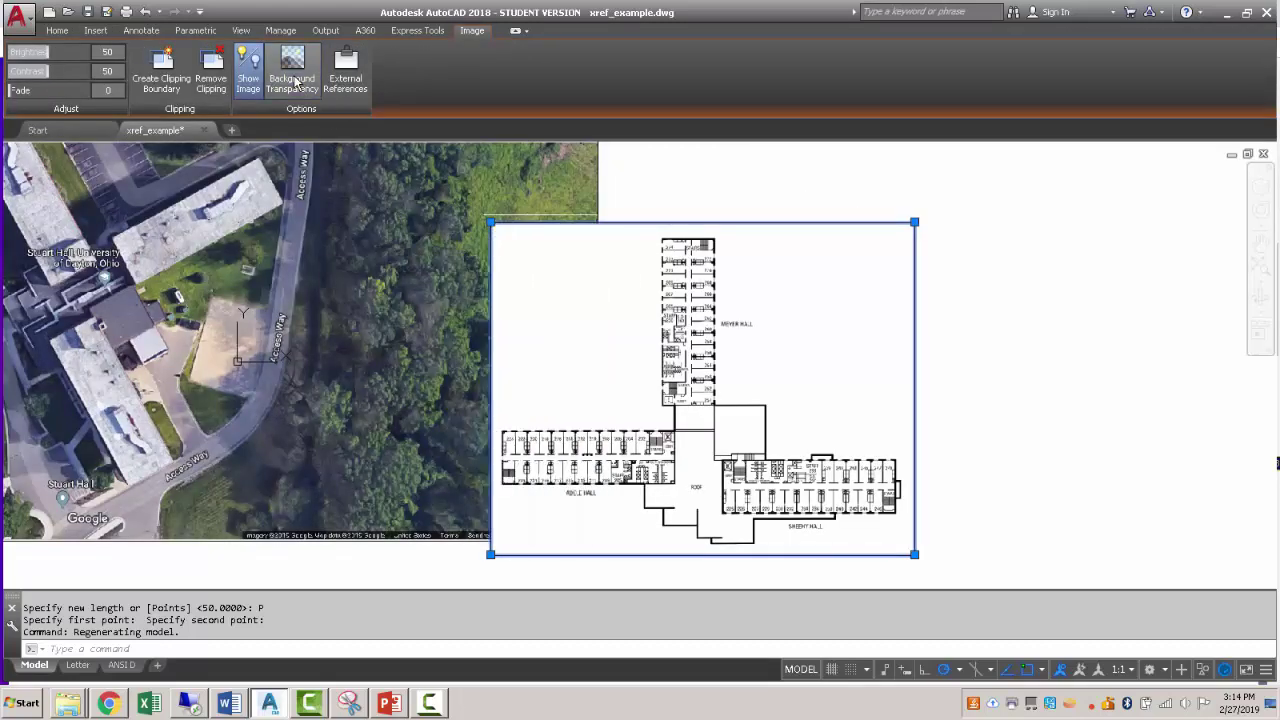
click(296, 82)
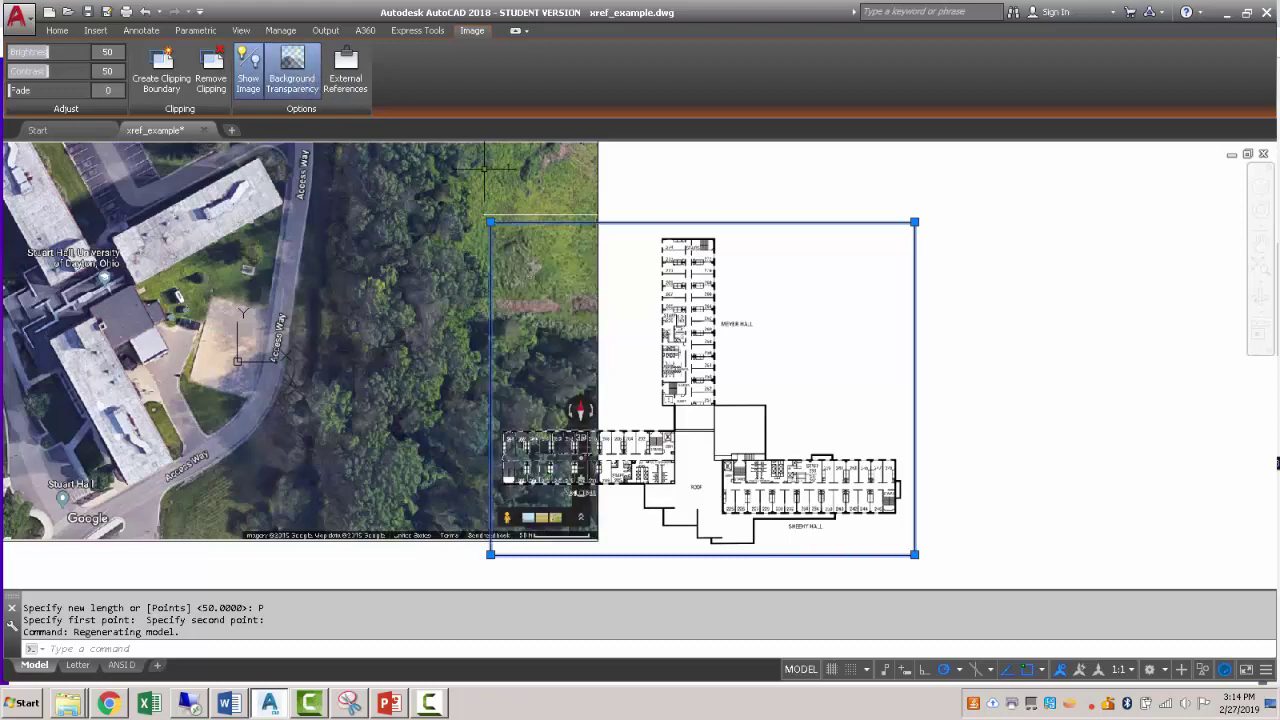
key(Escape)
key(Escape)
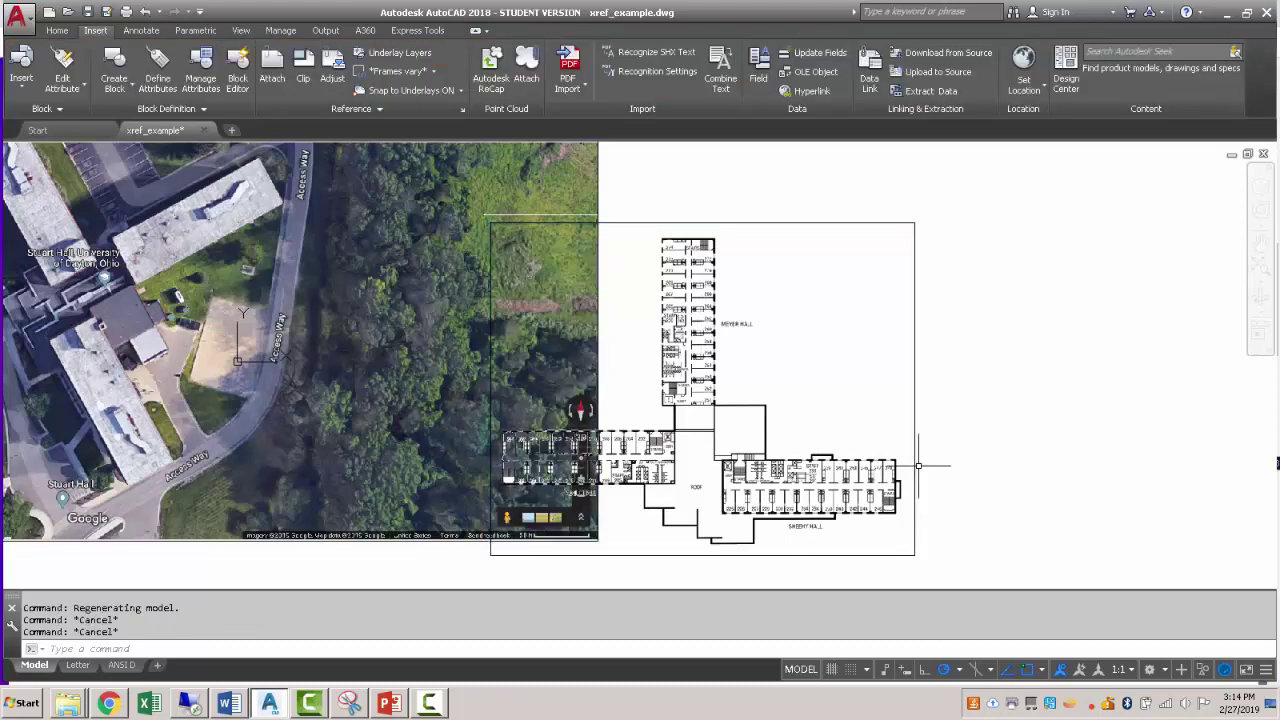
Step: Move the floor plan from its corner onto Stuart Hall beside Access Way
text(m)
key(Return)
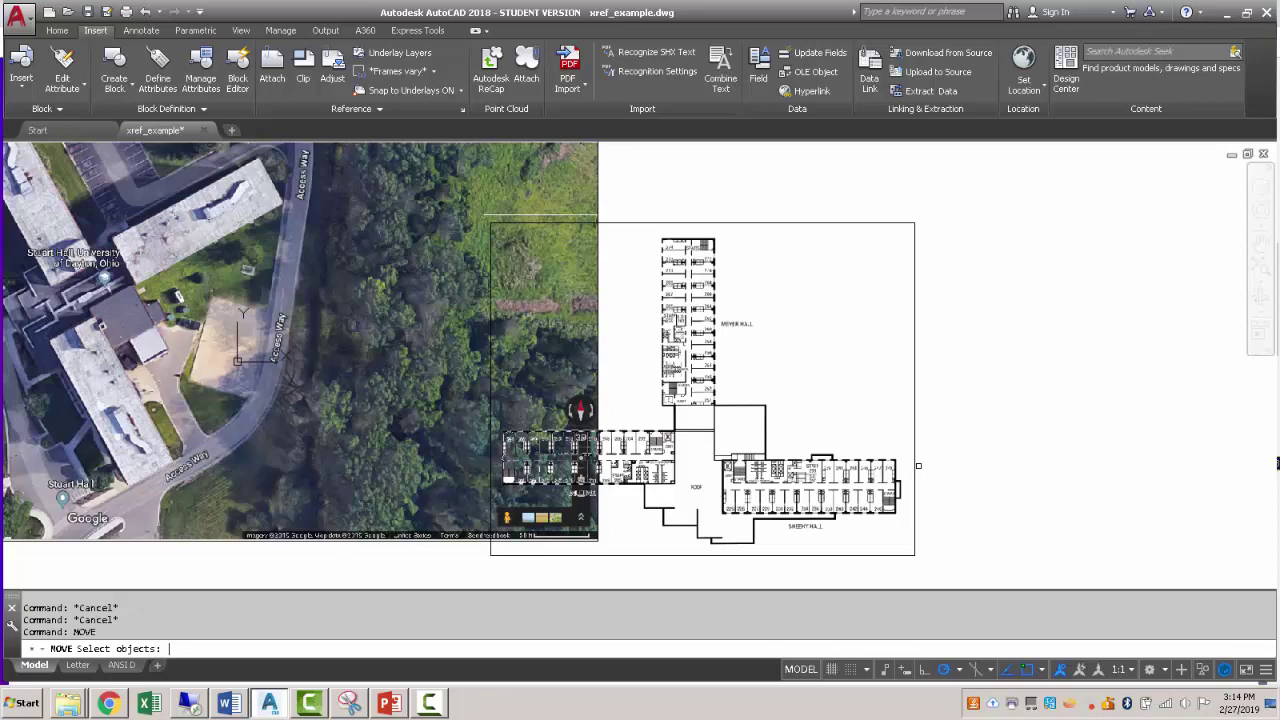
click(731, 241)
key(Return)
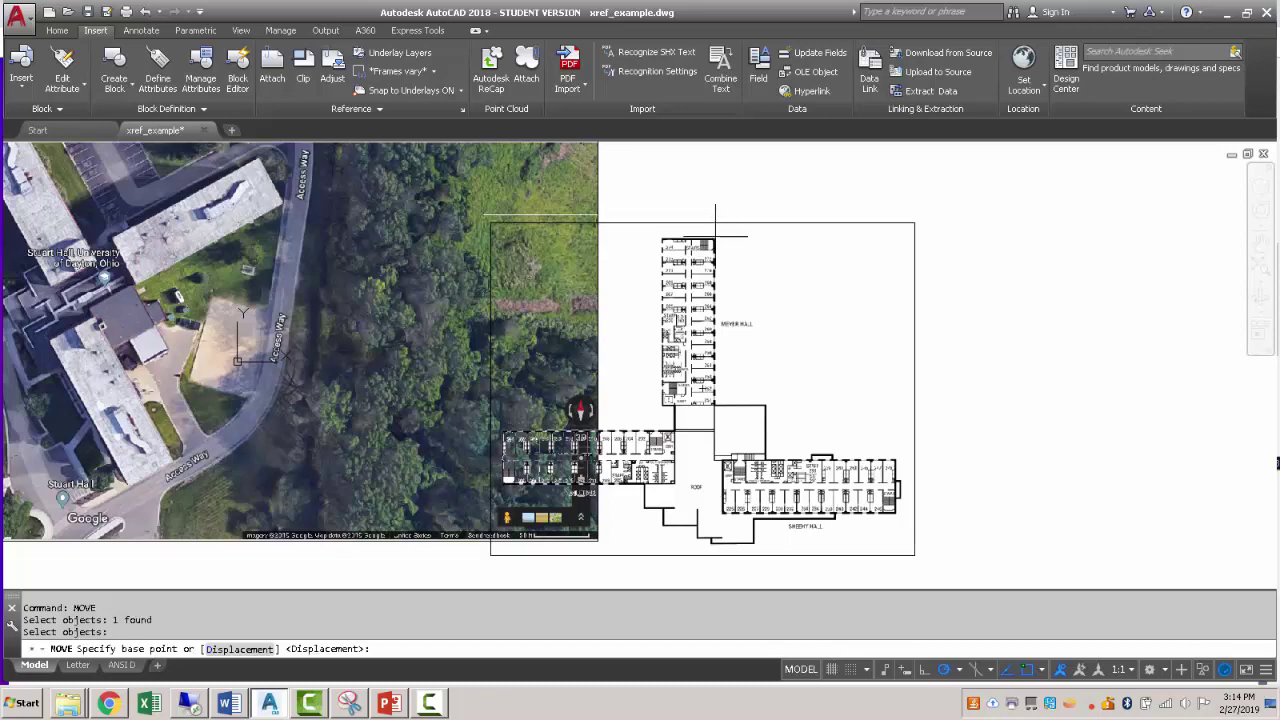
click(722, 225)
scroll(740, 235, down, 3)
middle_drag(511, 232, 617, 241)
scroll(617, 241, up, 5)
scroll(617, 241, up, 2)
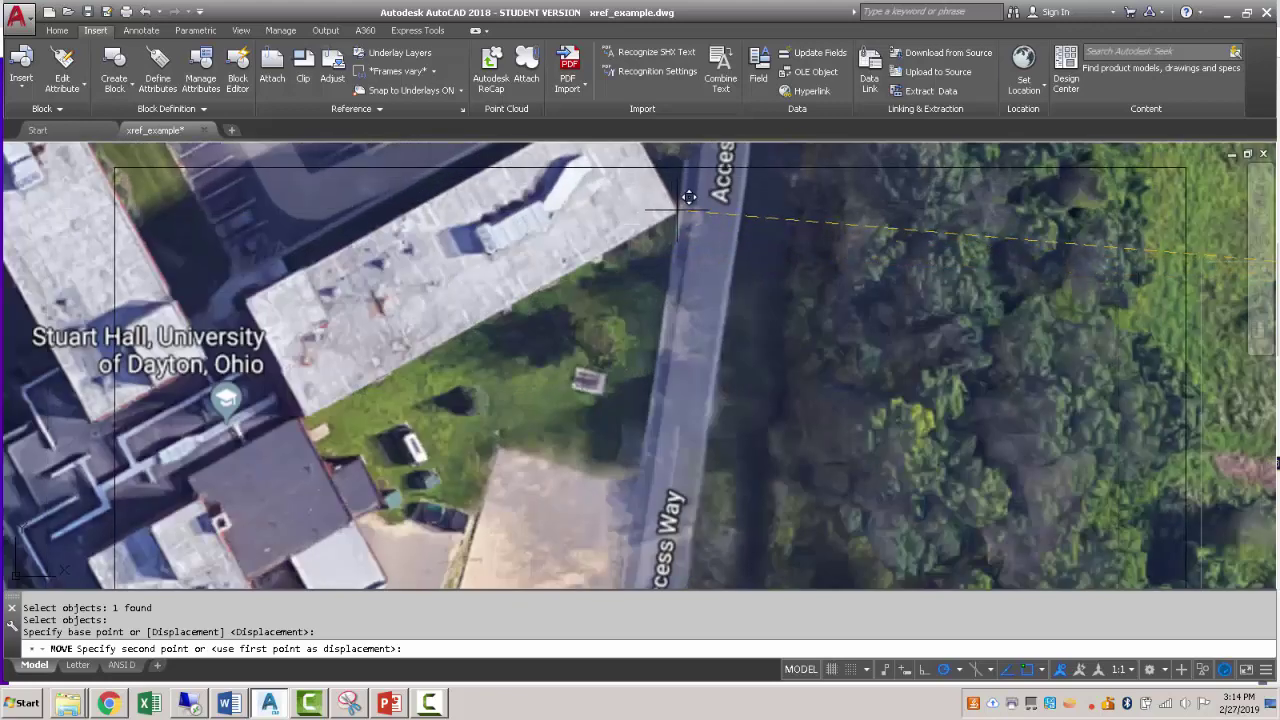
click(689, 198)
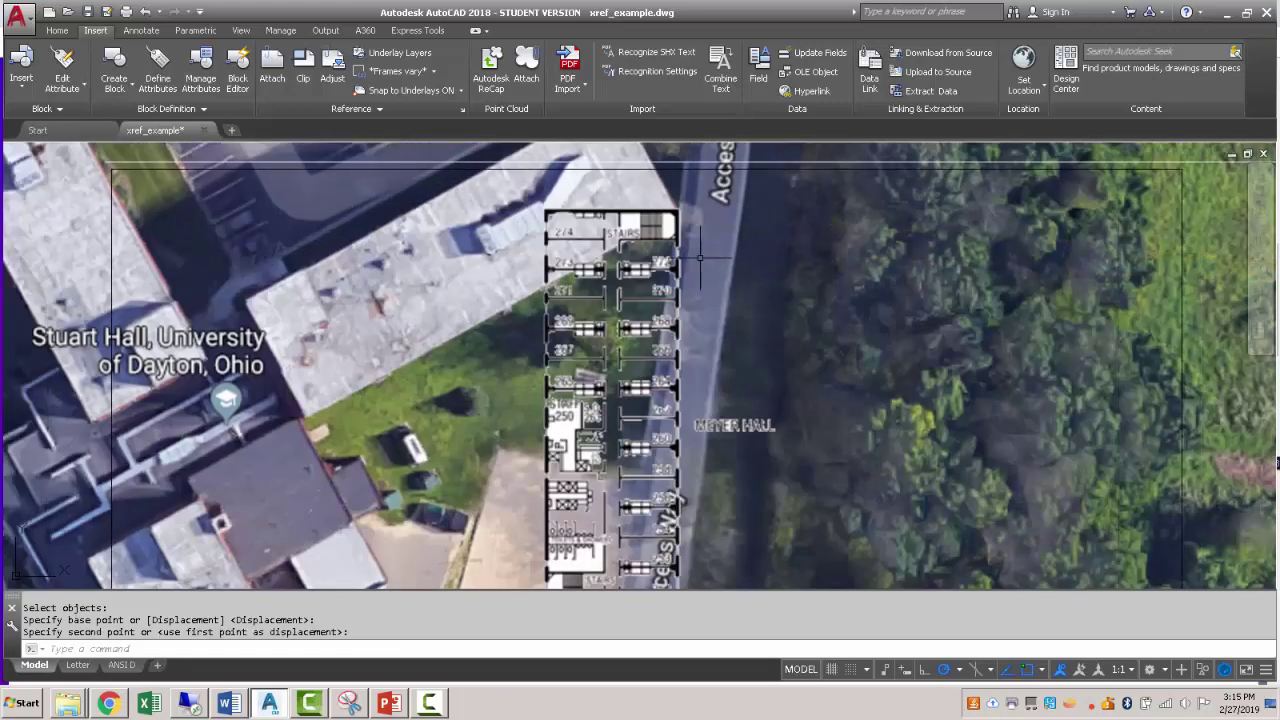
Step: Rotate the floor plan about its corner until its wings align with the Stuart Hall buildings
text(rot)
key(Return)
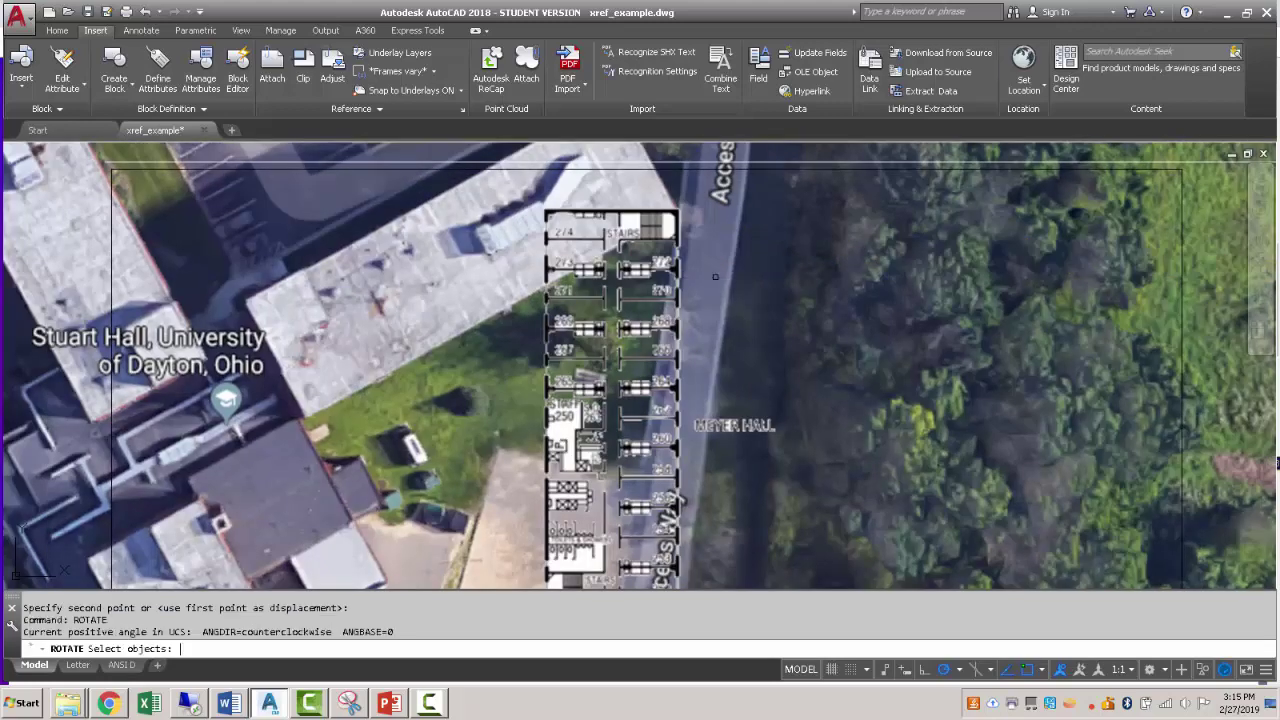
click(692, 170)
key(Return)
click(679, 209)
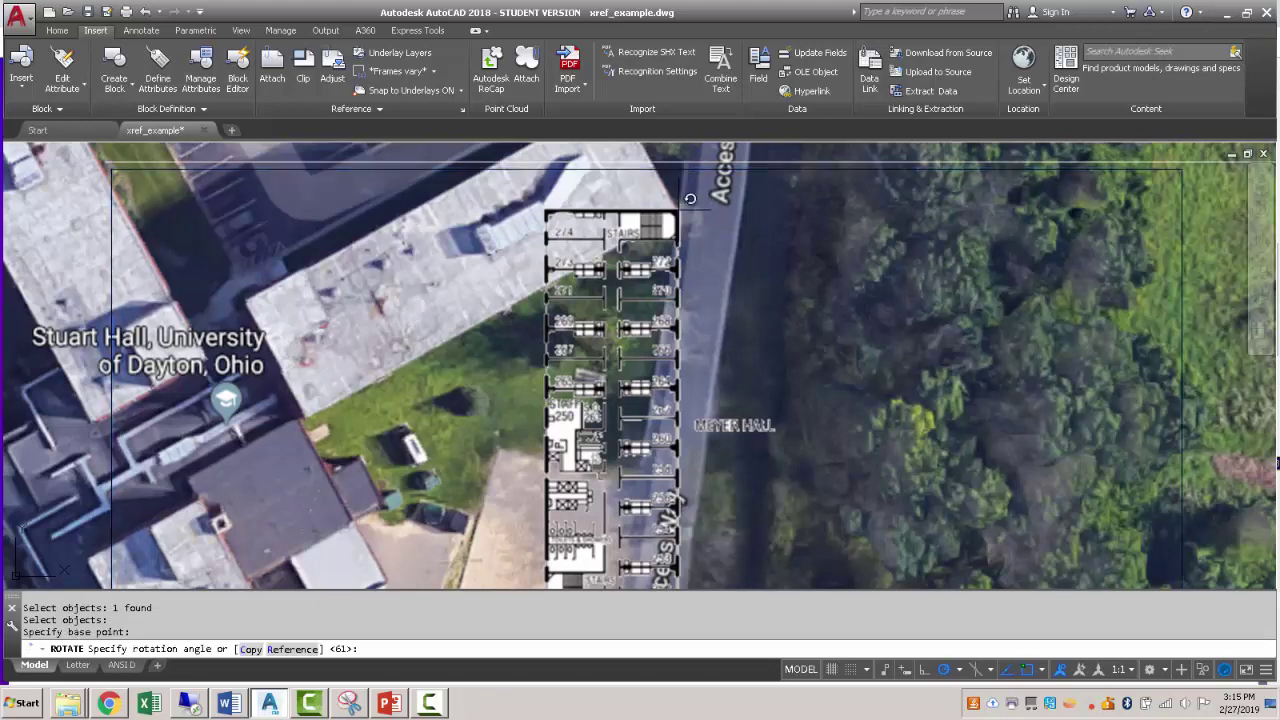
scroll(758, 306, down, 3)
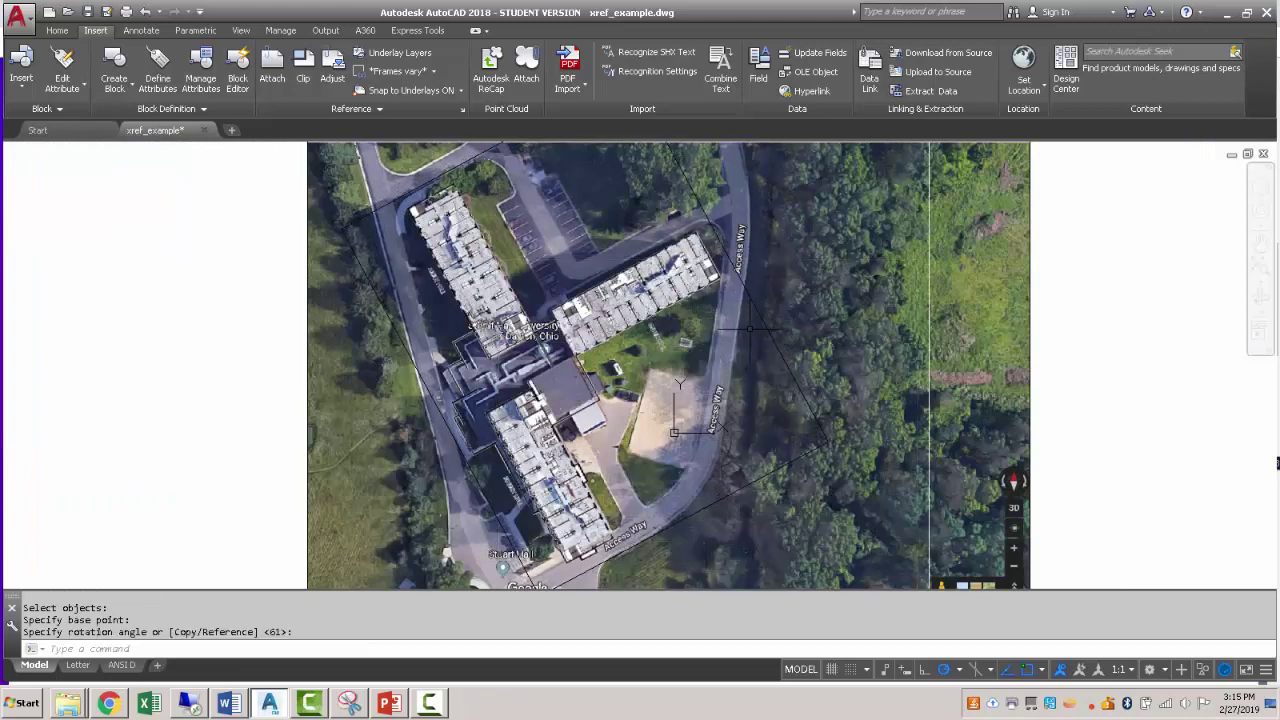
scroll(423, 212, up, 5)
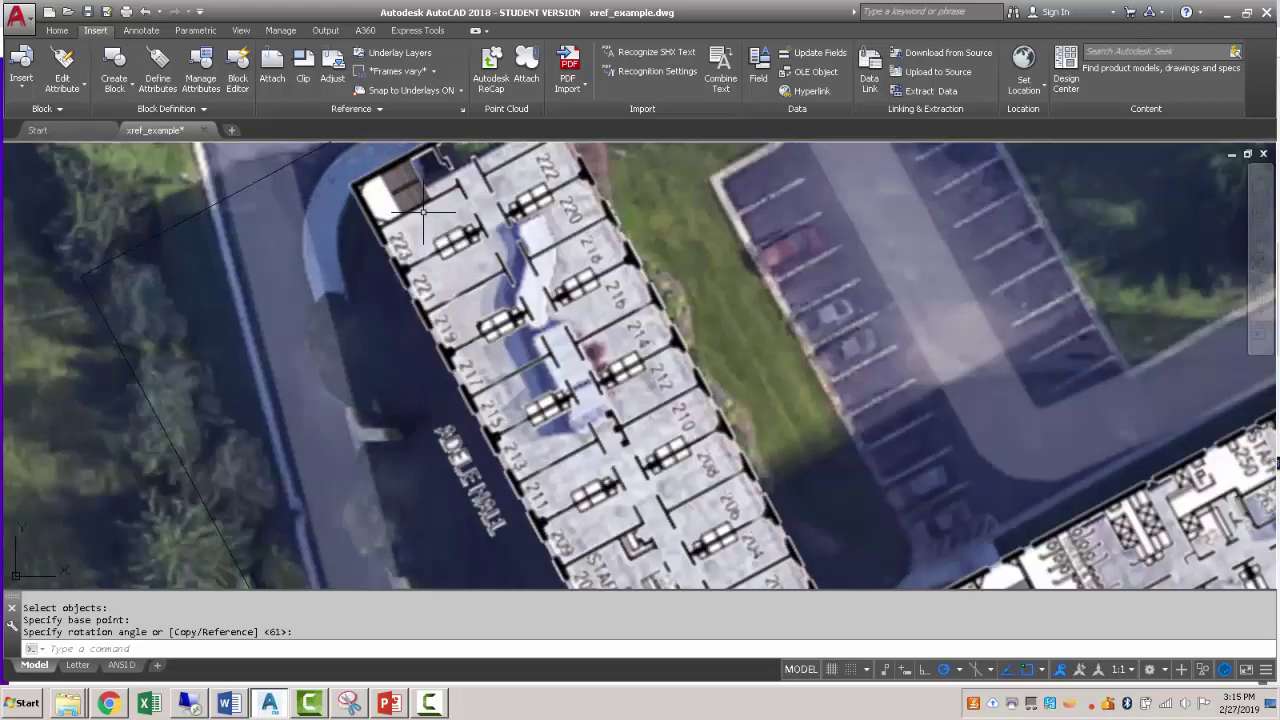
scroll(423, 212, down, 5)
scroll(562, 433, up, 2)
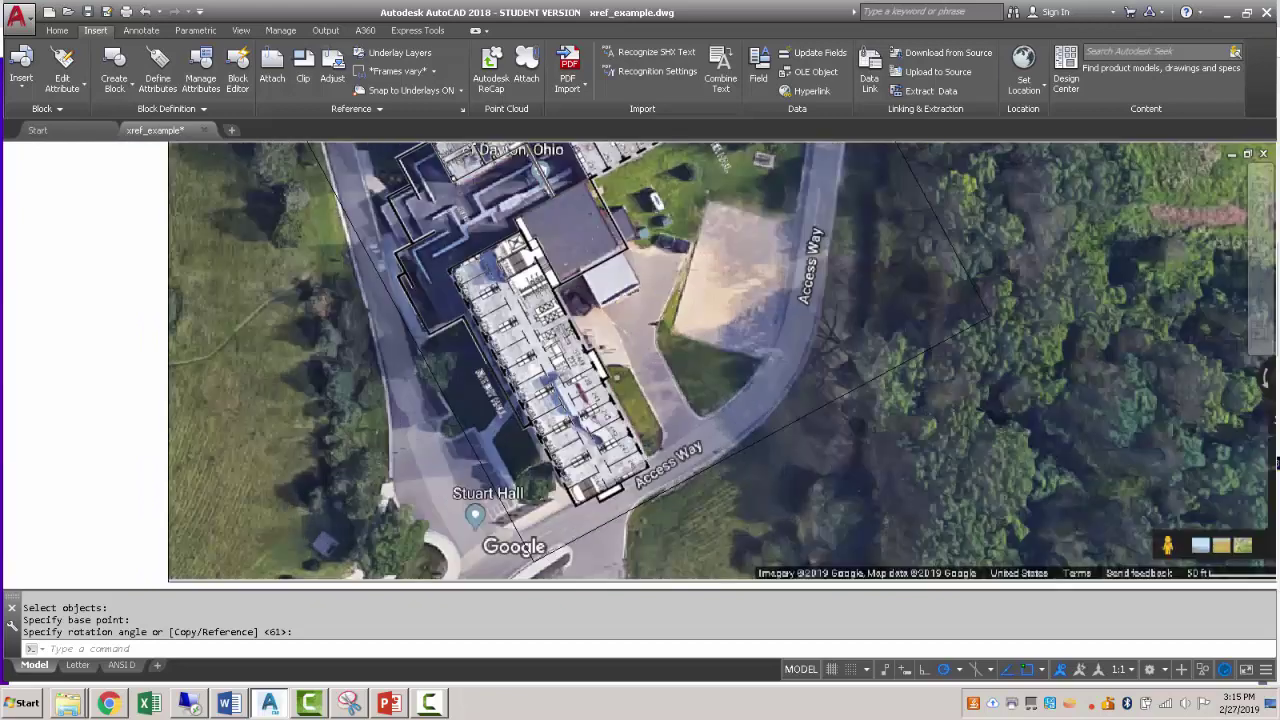
scroll(450, 293, up, 2)
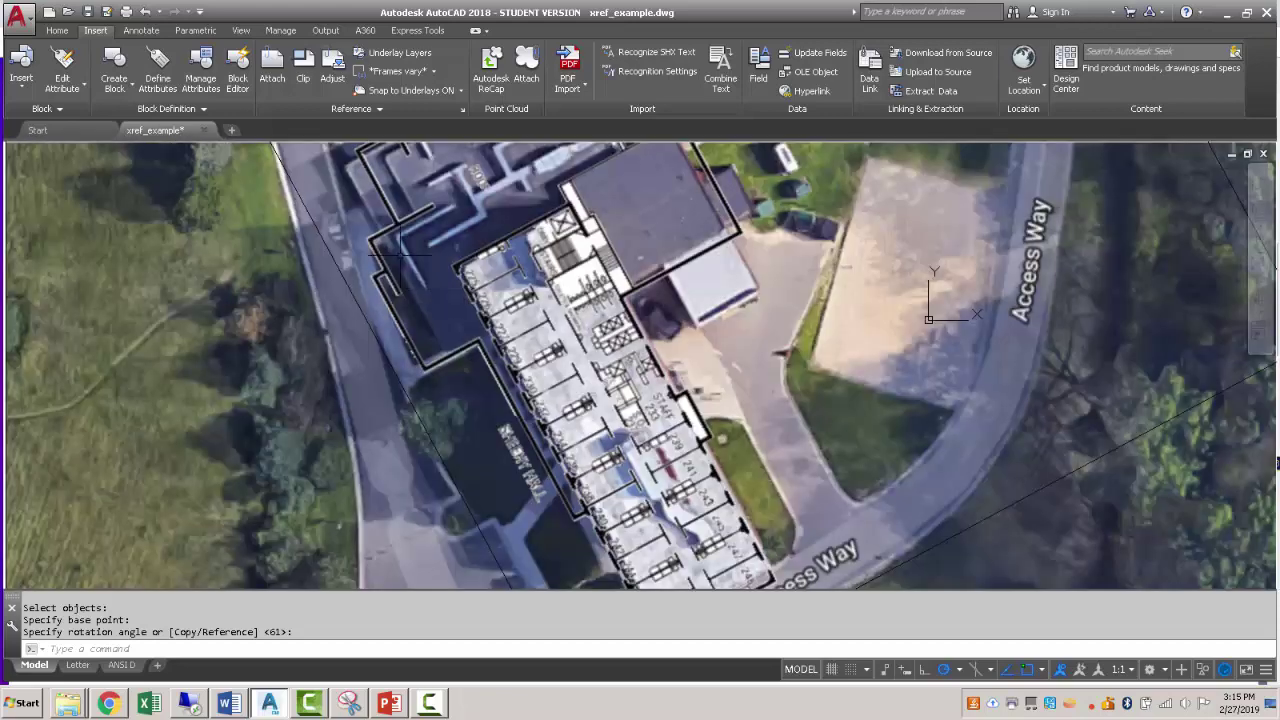
scroll(490, 302, down, 2)
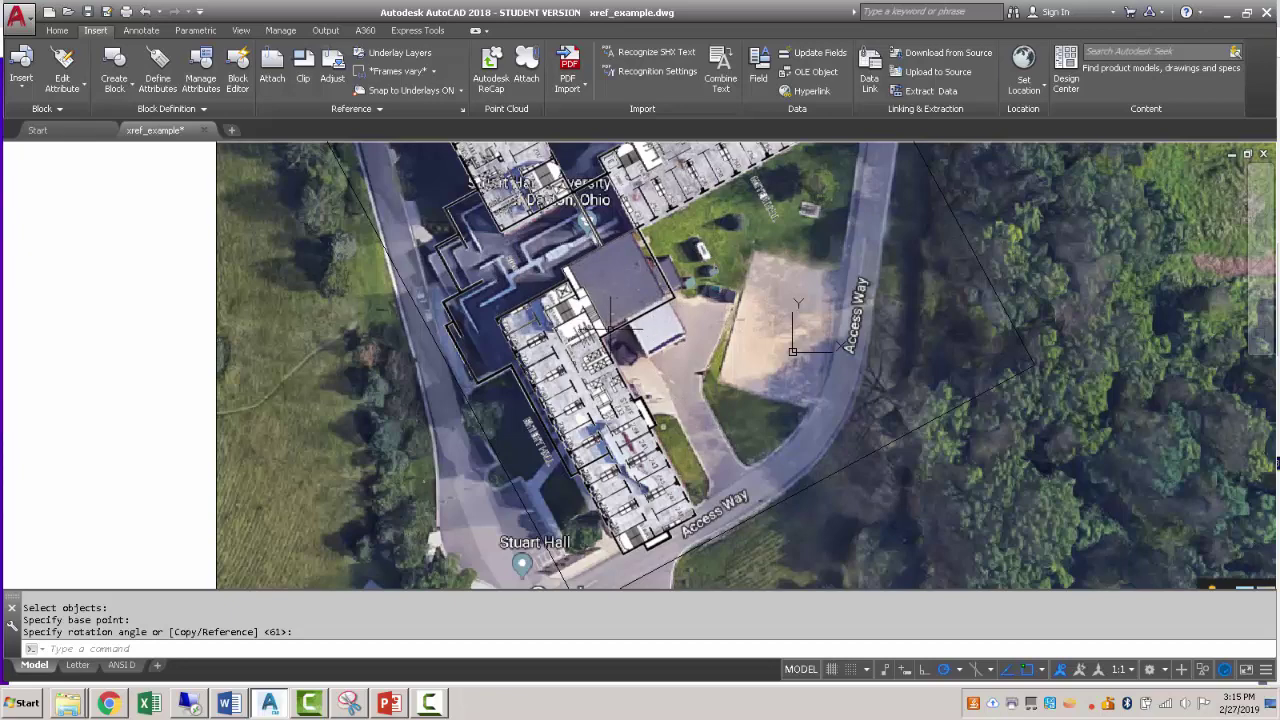
scroll(600, 322, down, 3)
scroll(590, 300, up, 5)
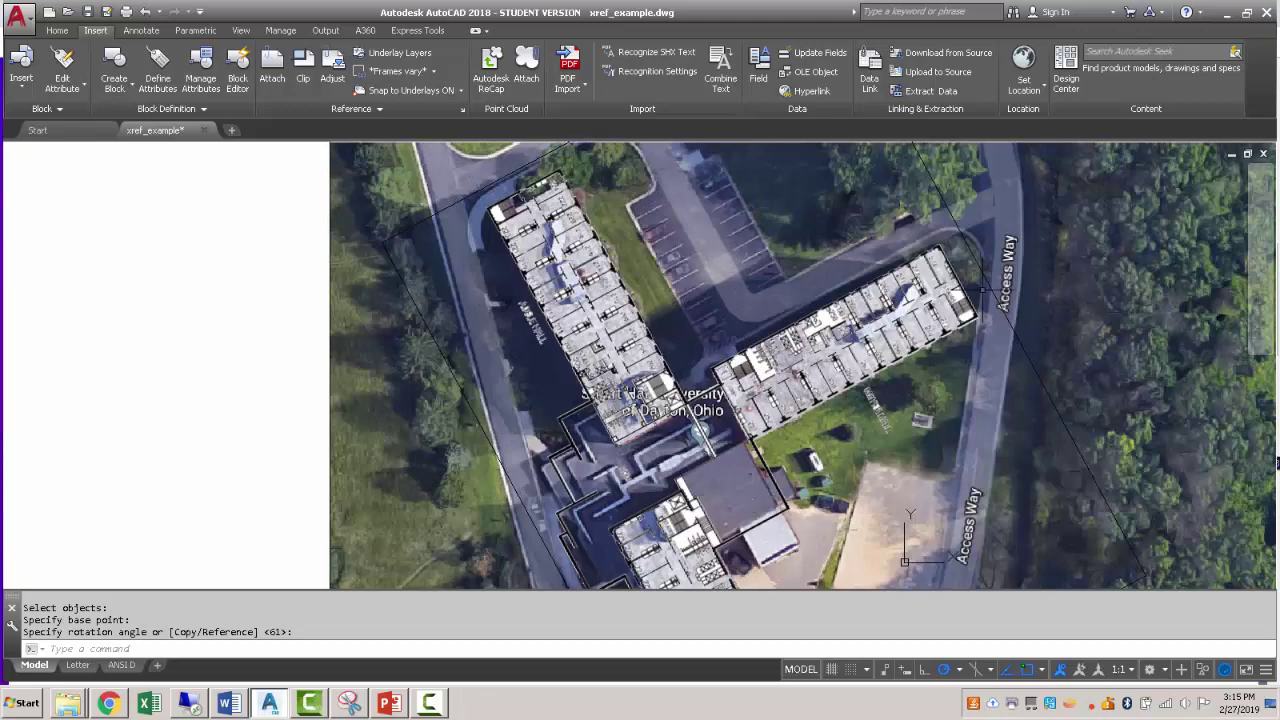
scroll(767, 305, down, 2)
scroll(767, 305, down, 3)
scroll(770, 340, up, 1)
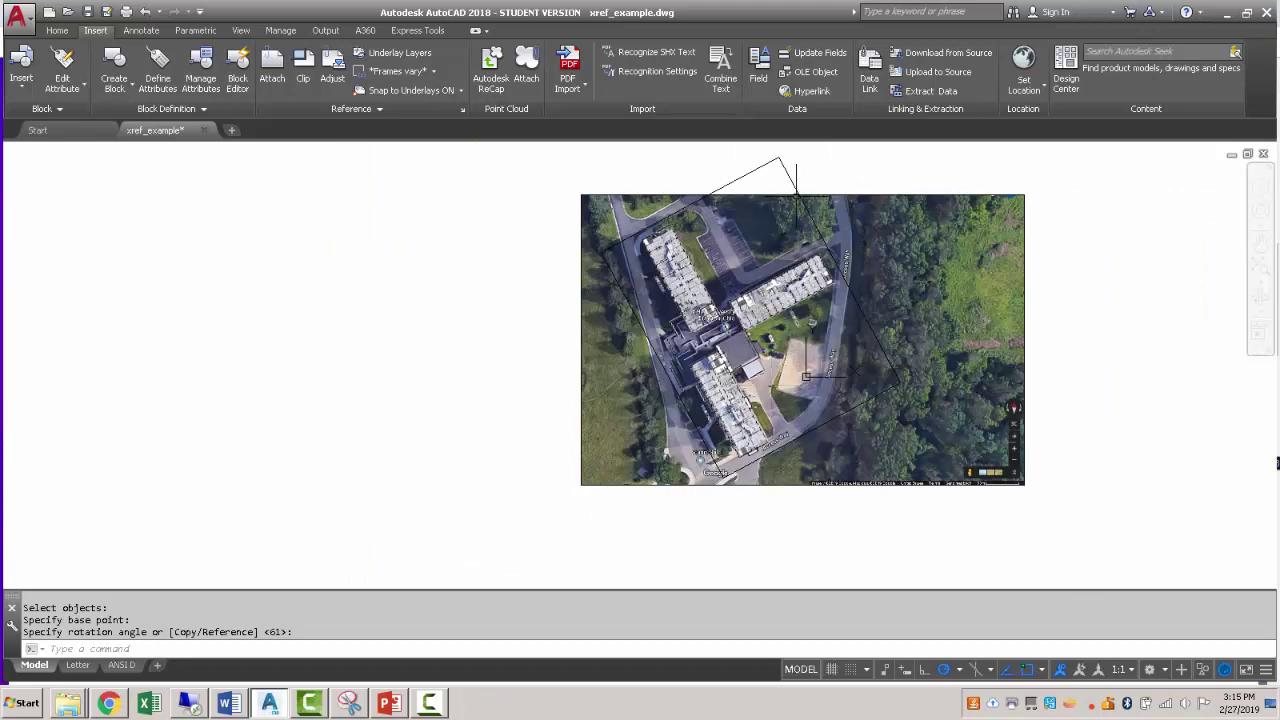
scroll(772, 280, up, 5)
scroll(790, 285, up, 4)
Step: Measure a room's length and width on the overlaid plan: 21.1021 and 11.1493
key(Return)
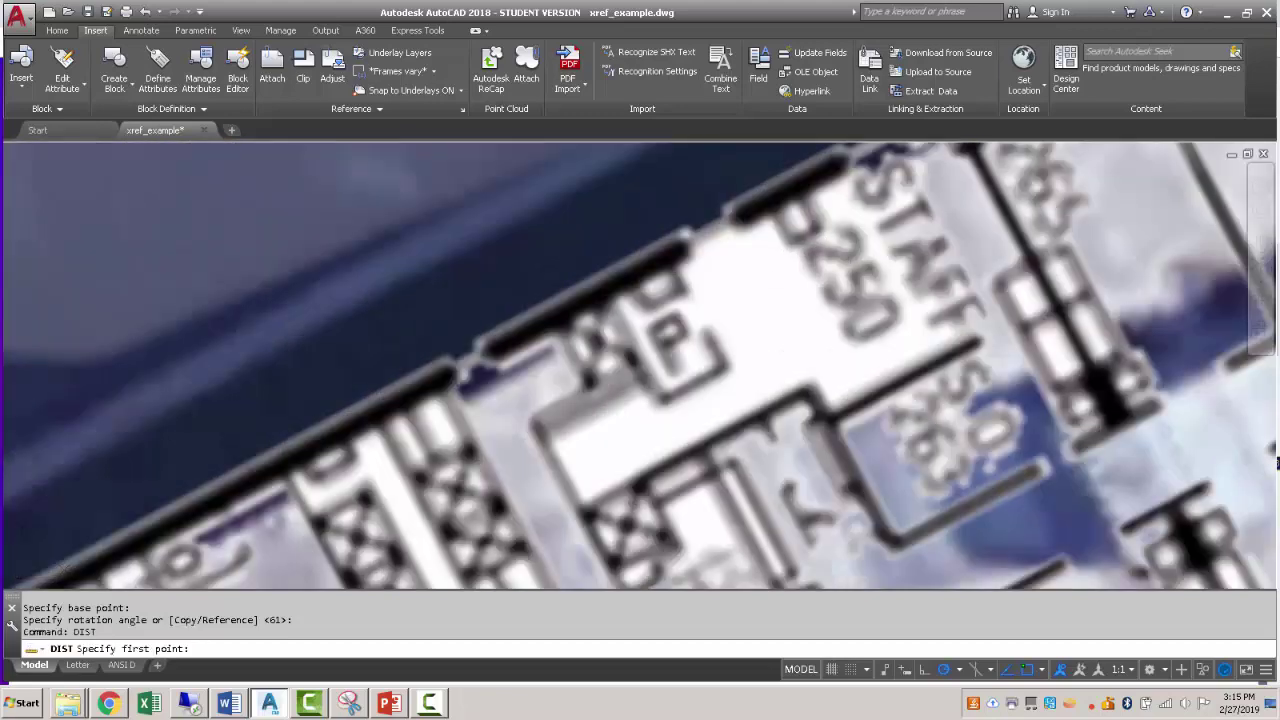
scroll(785, 280, down, 1)
middle_drag(882, 357, 680, 240)
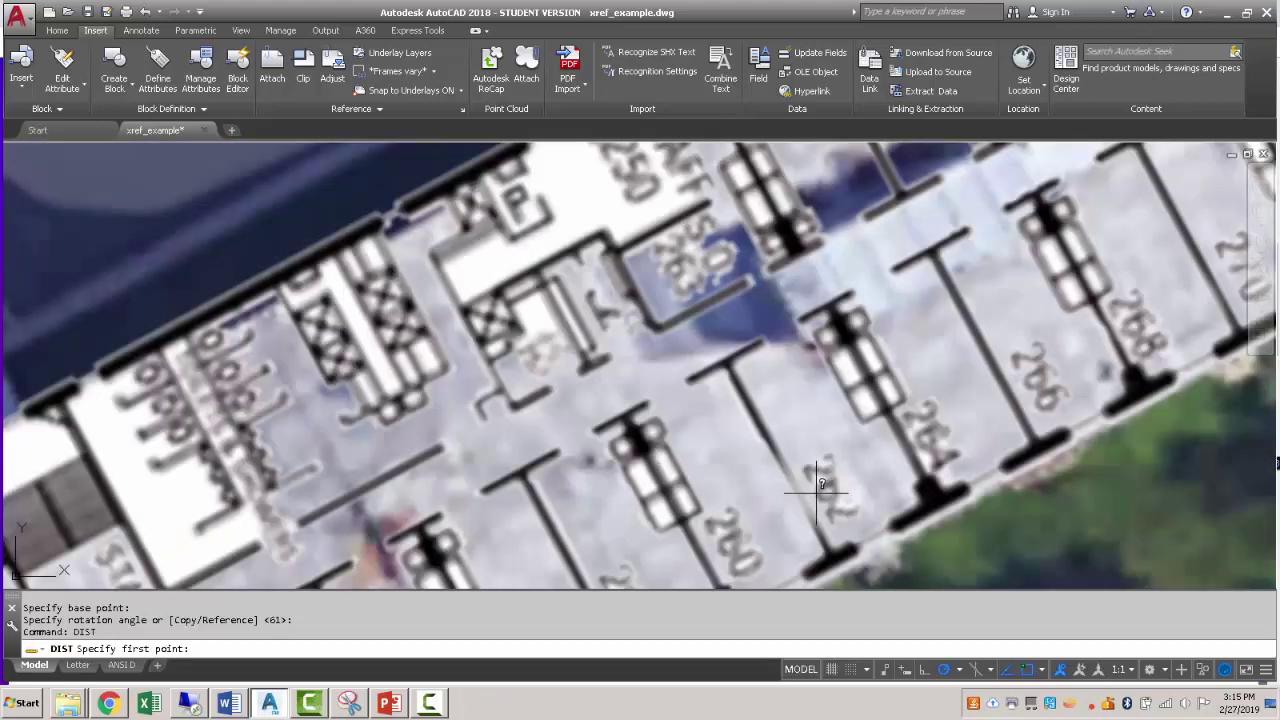
click(833, 552)
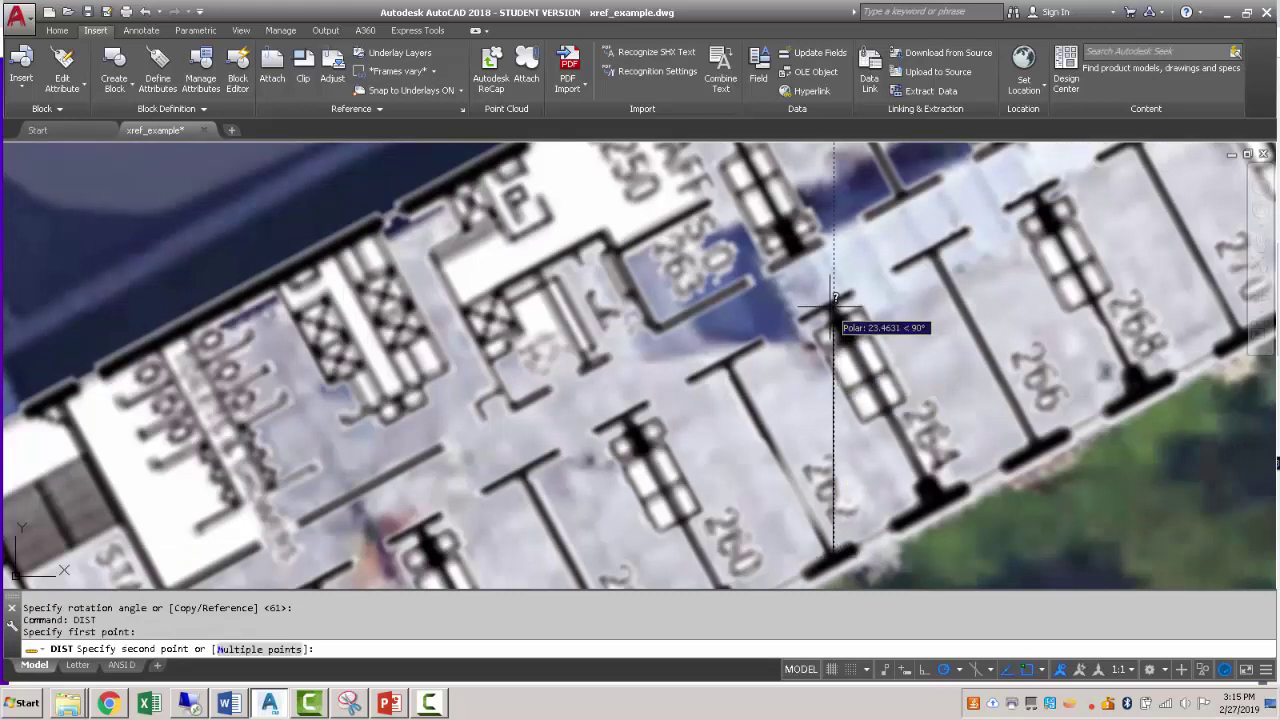
click(729, 348)
key(Return)
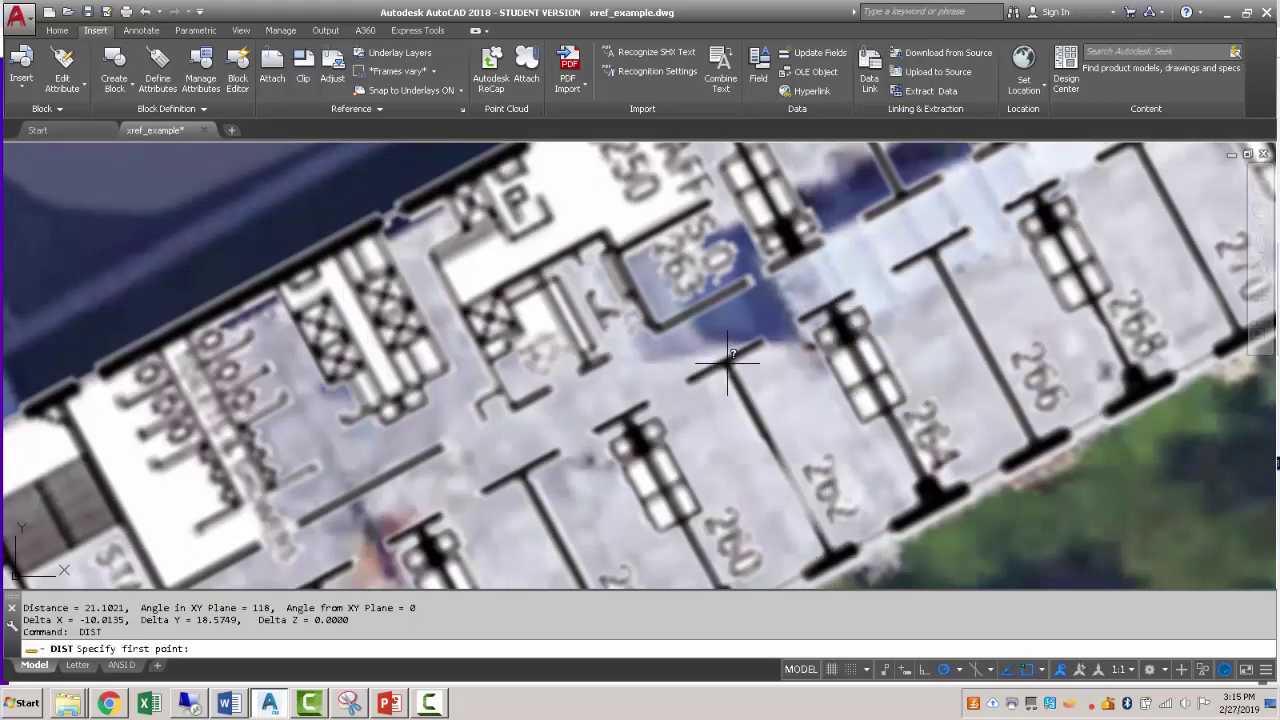
click(735, 352)
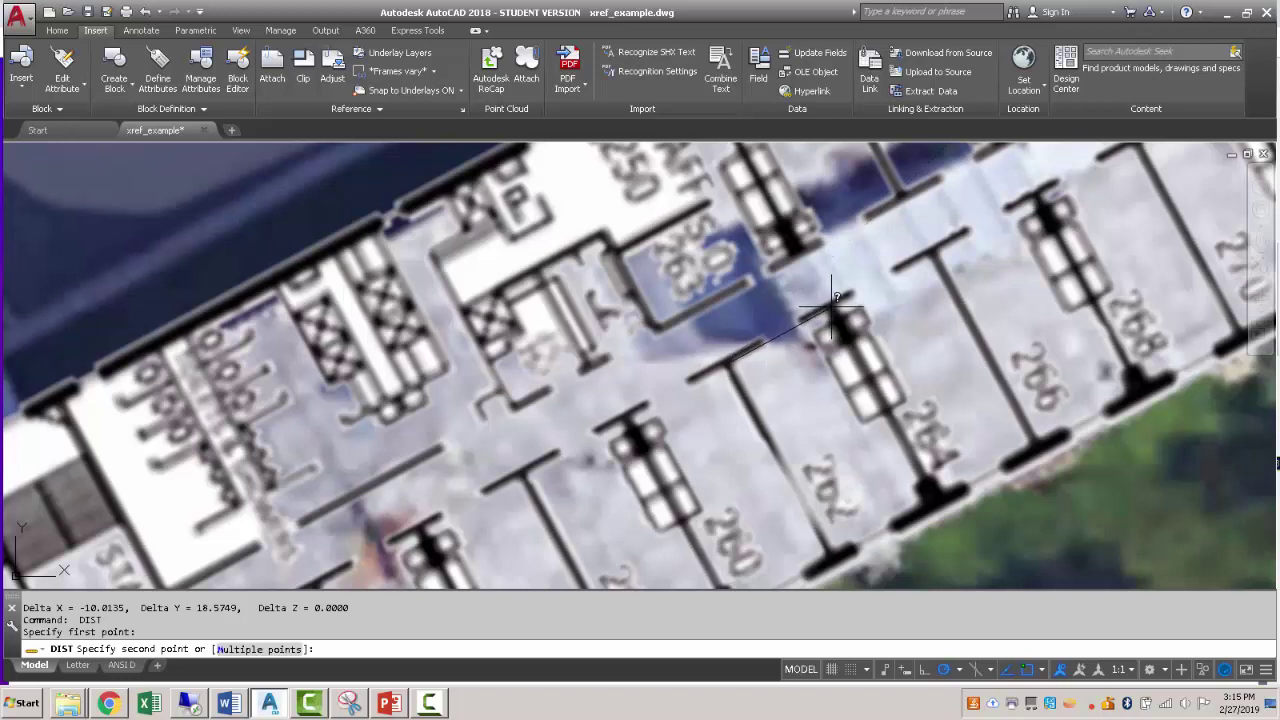
click(831, 305)
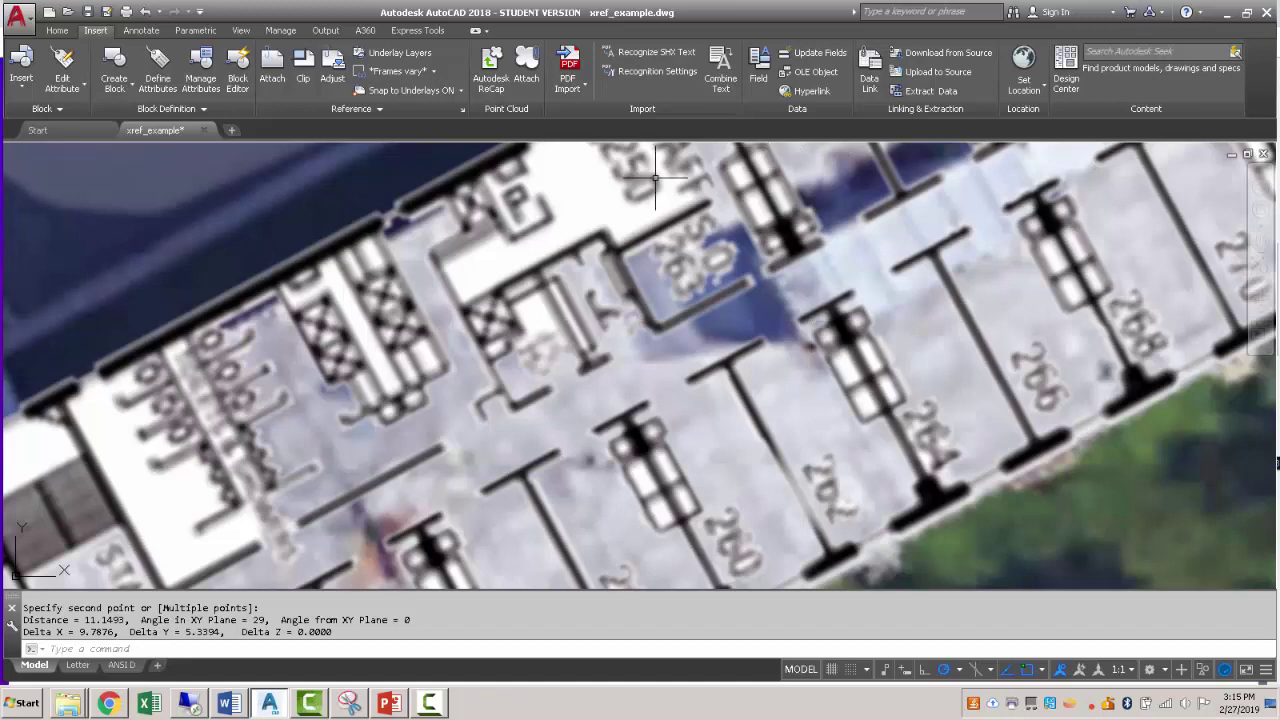
Step: Scroll the Stuart Complex housing page to the room dimensions of 9' 6" x 16' 8"
click(107, 705)
scroll(620, 456, down, 5)
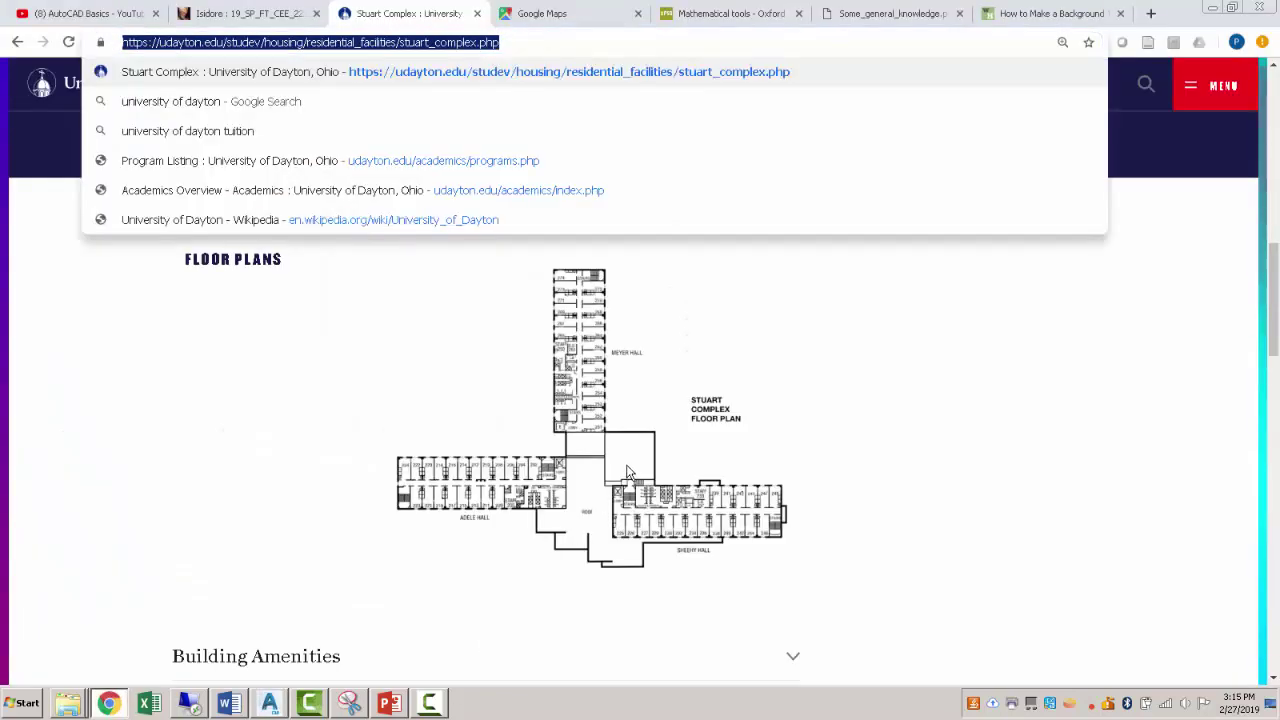
click(845, 435)
scroll(842, 435, down, 3)
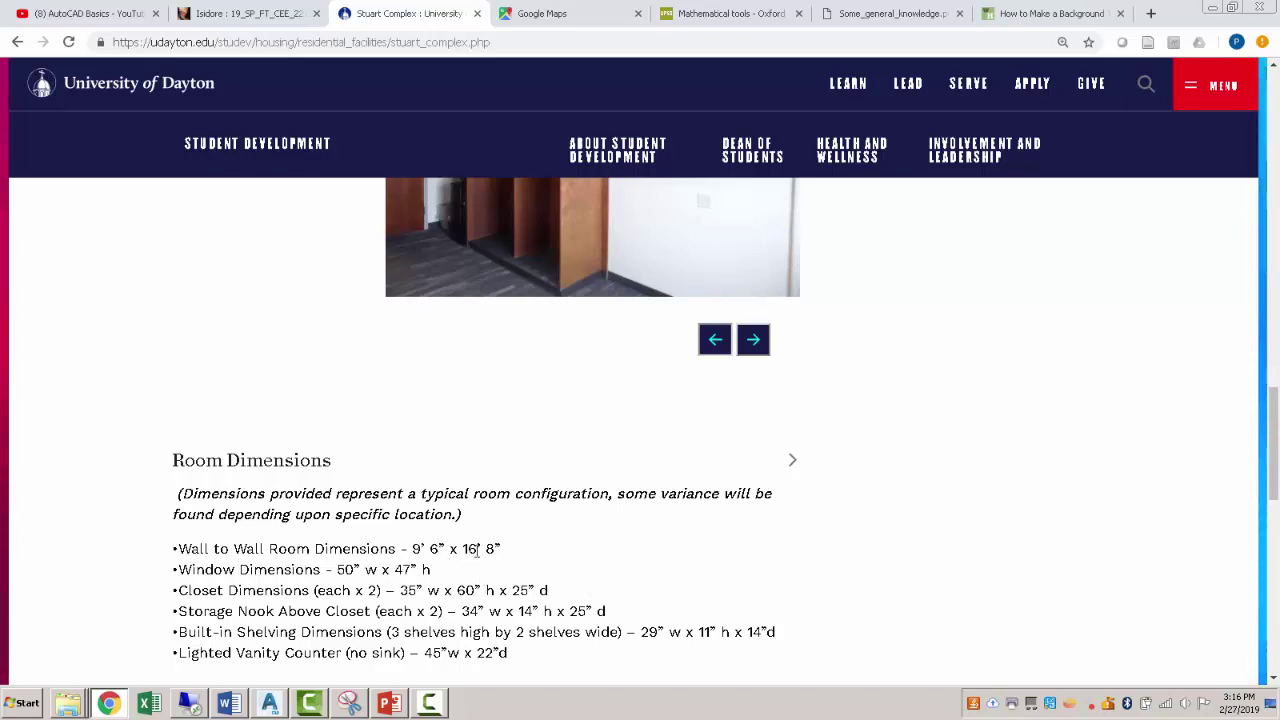
scroll(565, 440, up, 2)
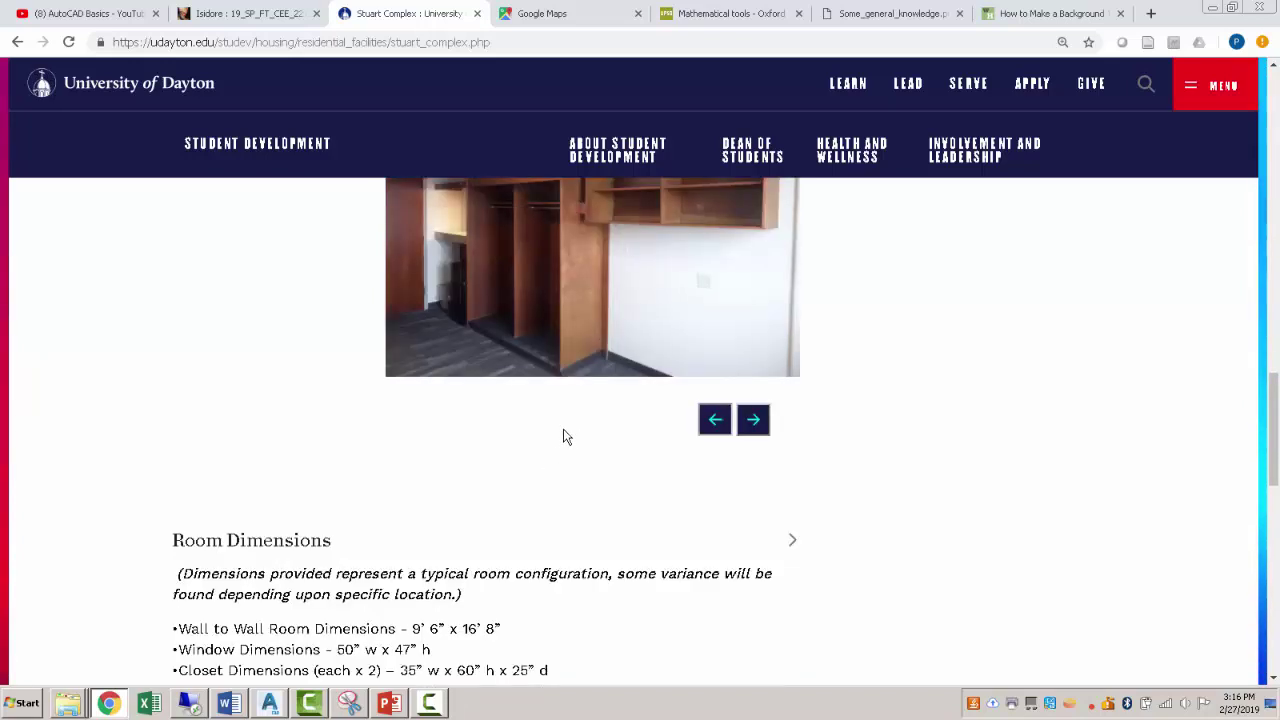
scroll(575, 634, down, 1)
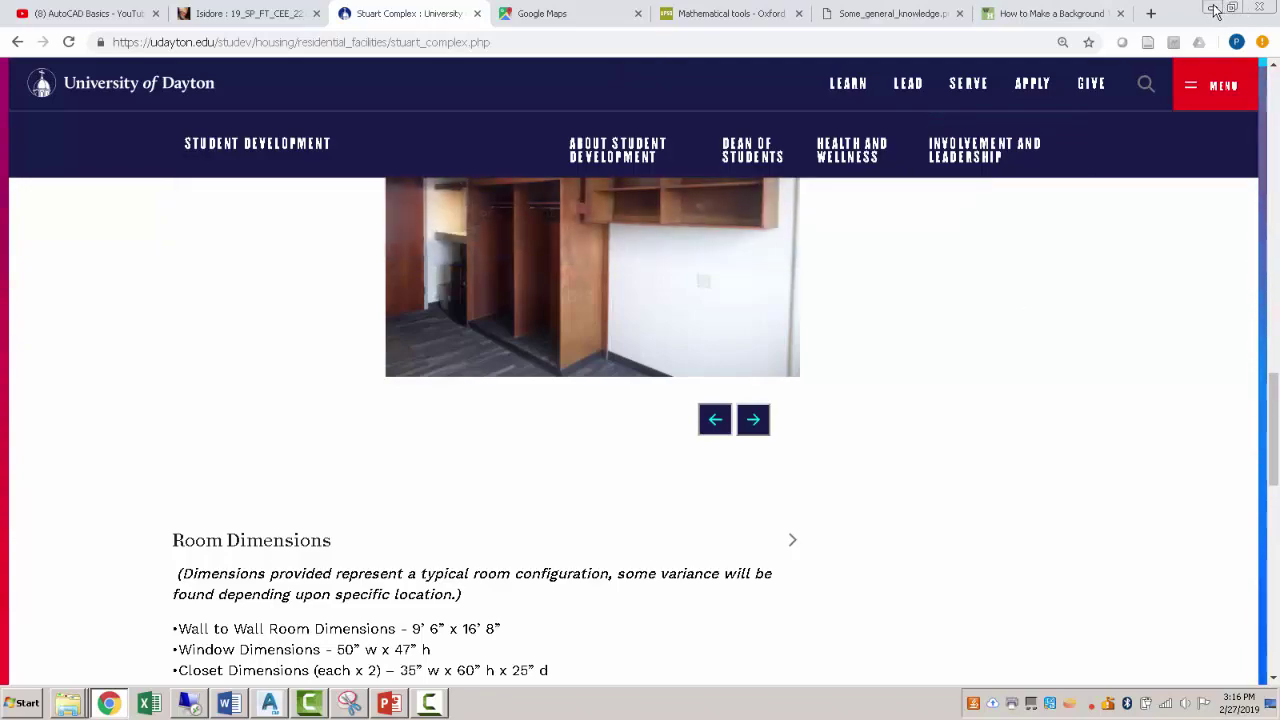
click(1214, 10)
scroll(722, 383, down, 6)
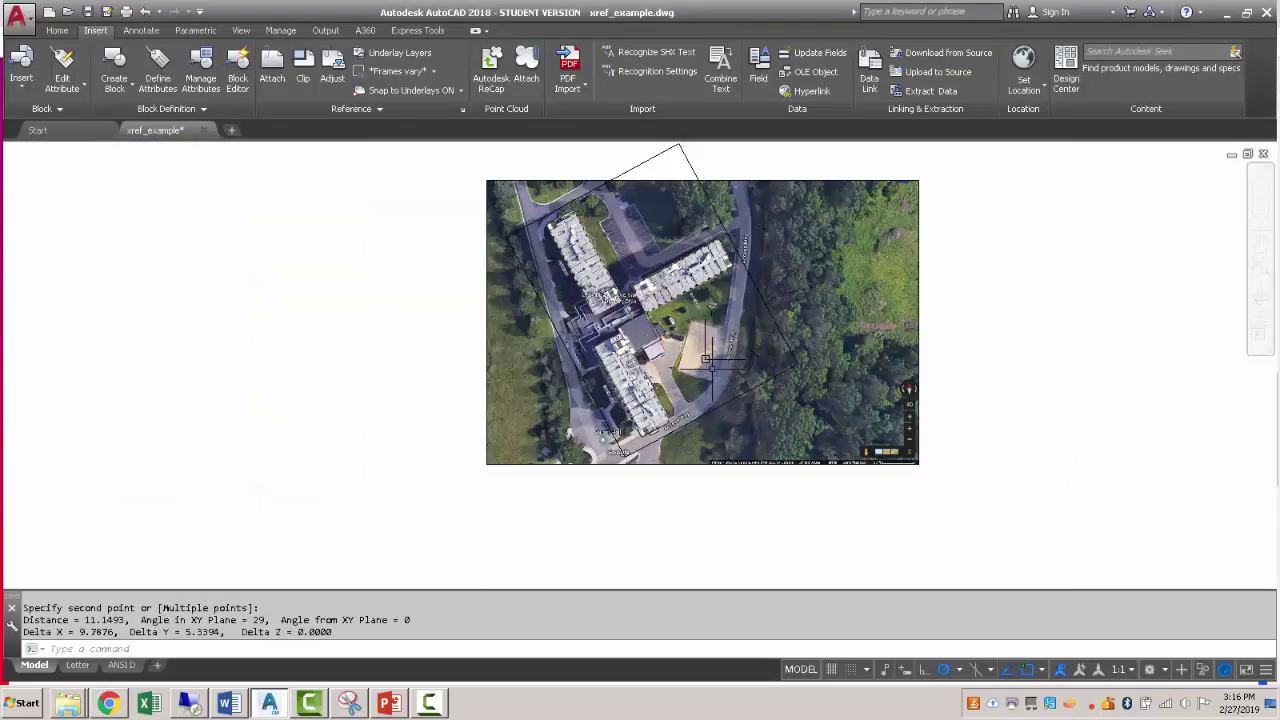
scroll(648, 345, up, 2)
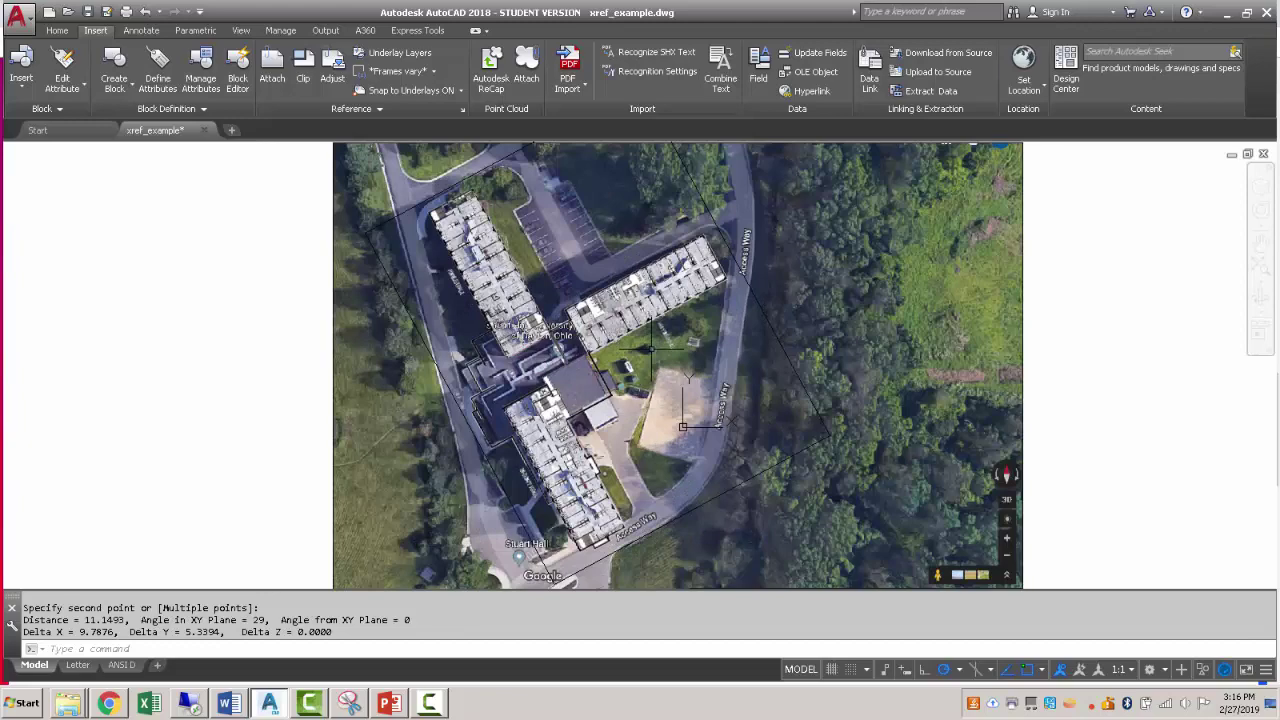
click(108, 703)
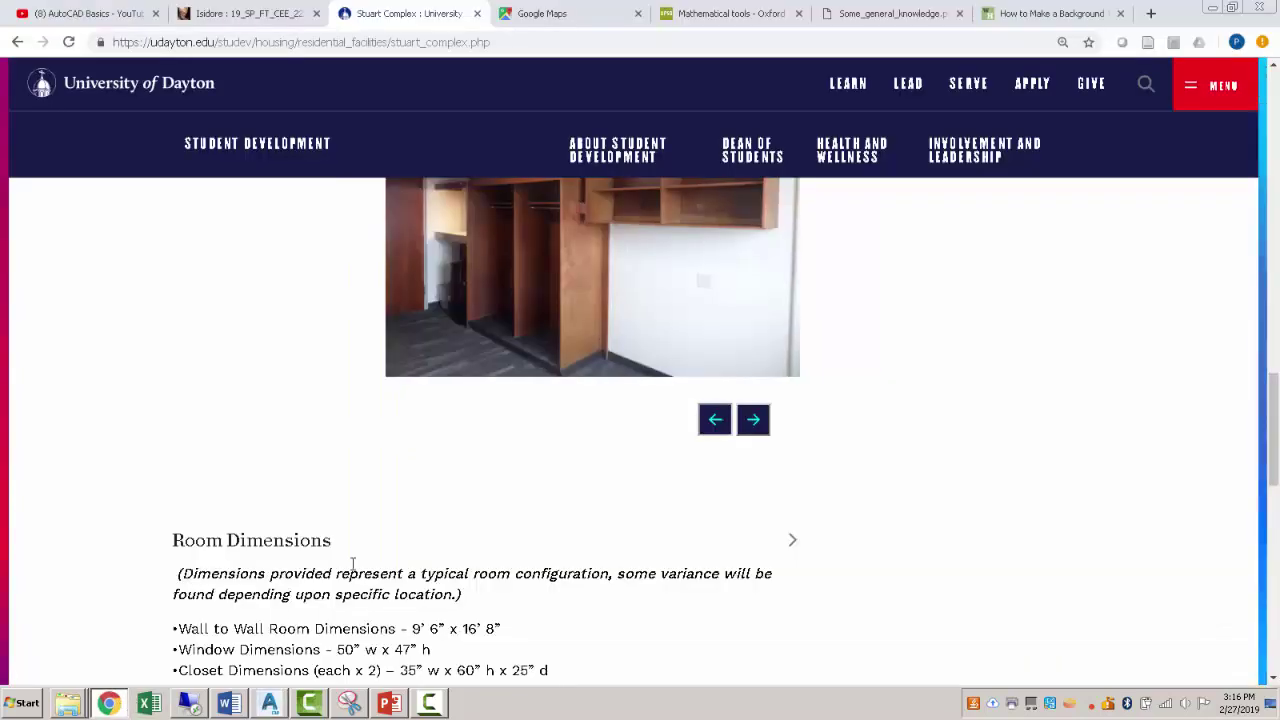
Step: Pan and zoom the satellite map to centre Pointe Oakwood near Far Hills Ave and W Schantz Ave
click(566, 16)
scroll(674, 385, down, 3)
scroll(678, 384, down, 3)
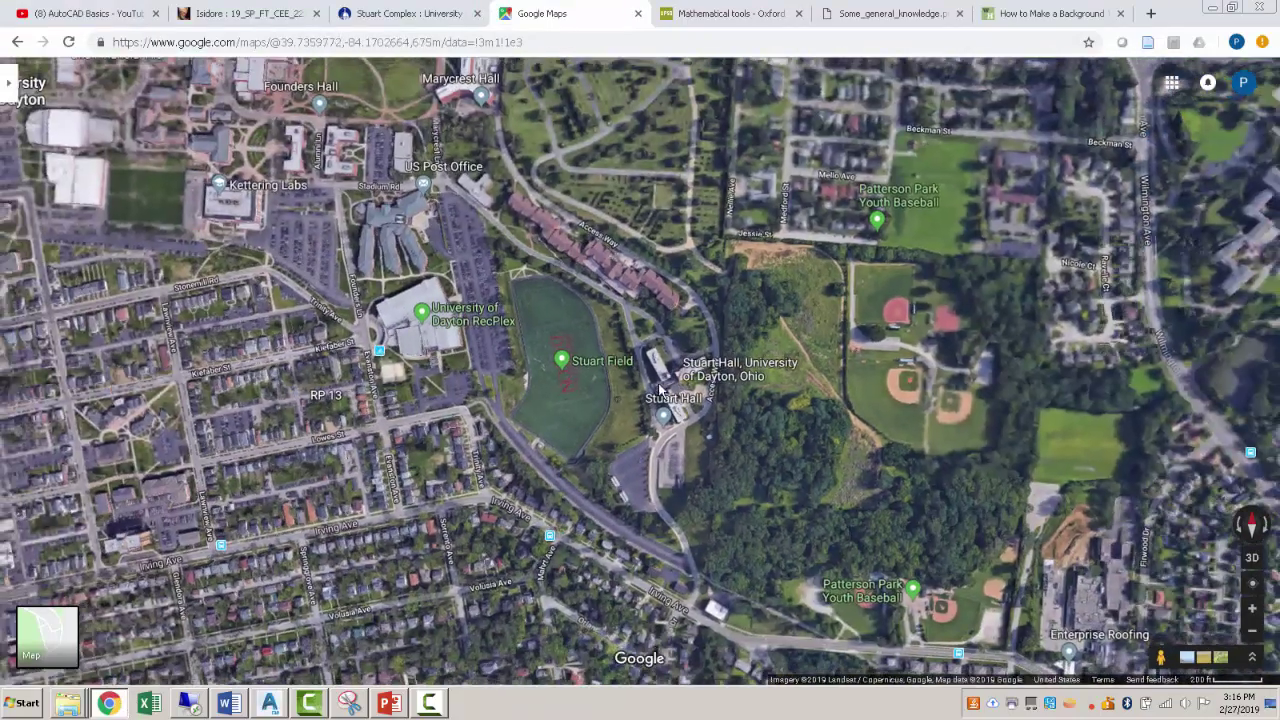
drag(171, 327, 944, 186)
drag(526, 575, 580, 263)
scroll(578, 260, up, 3)
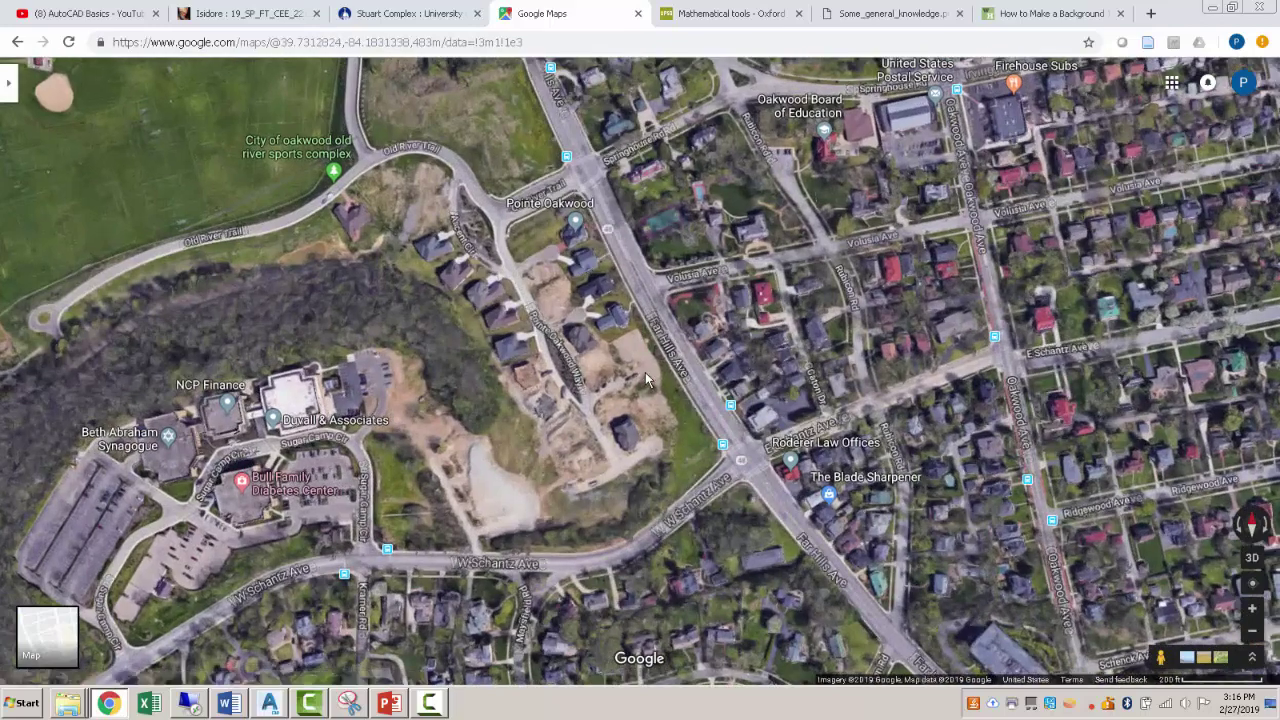
drag(645, 380, 609, 364)
scroll(620, 285, up, 1)
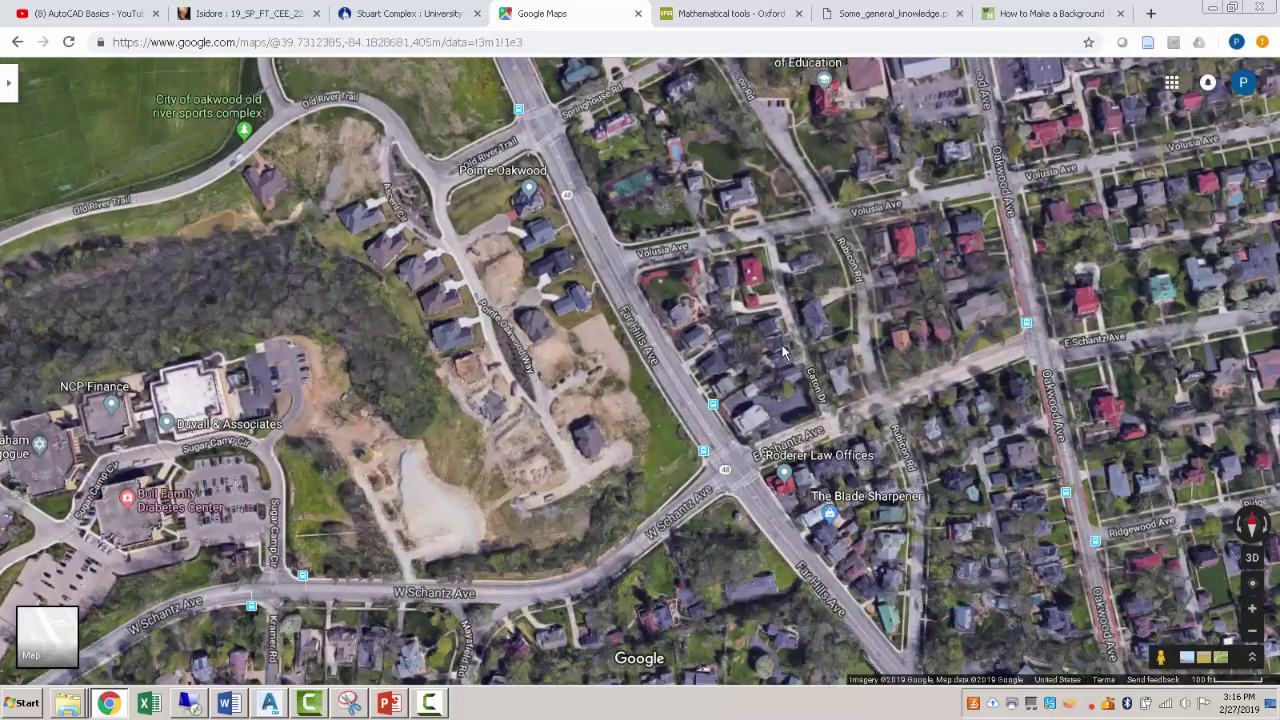
scroll(762, 332, down, 1)
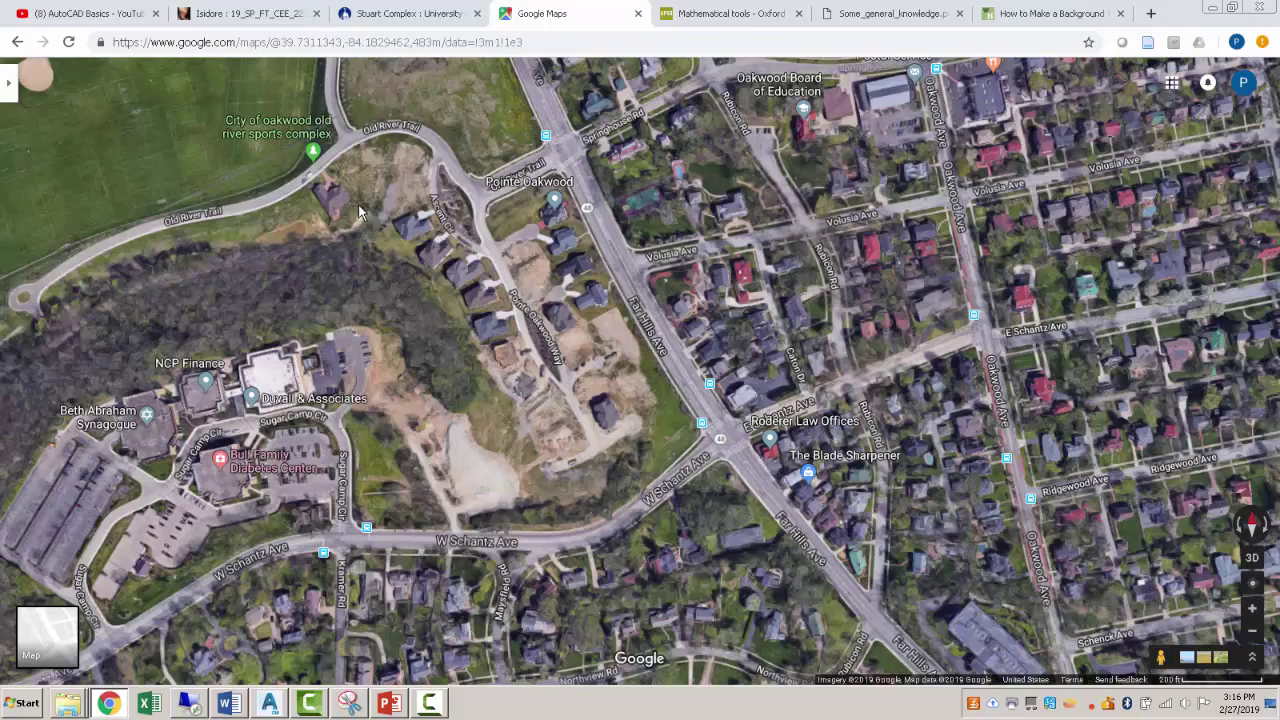
drag(360, 212, 404, 260)
drag(225, 182, 414, 256)
scroll(414, 256, down, 1)
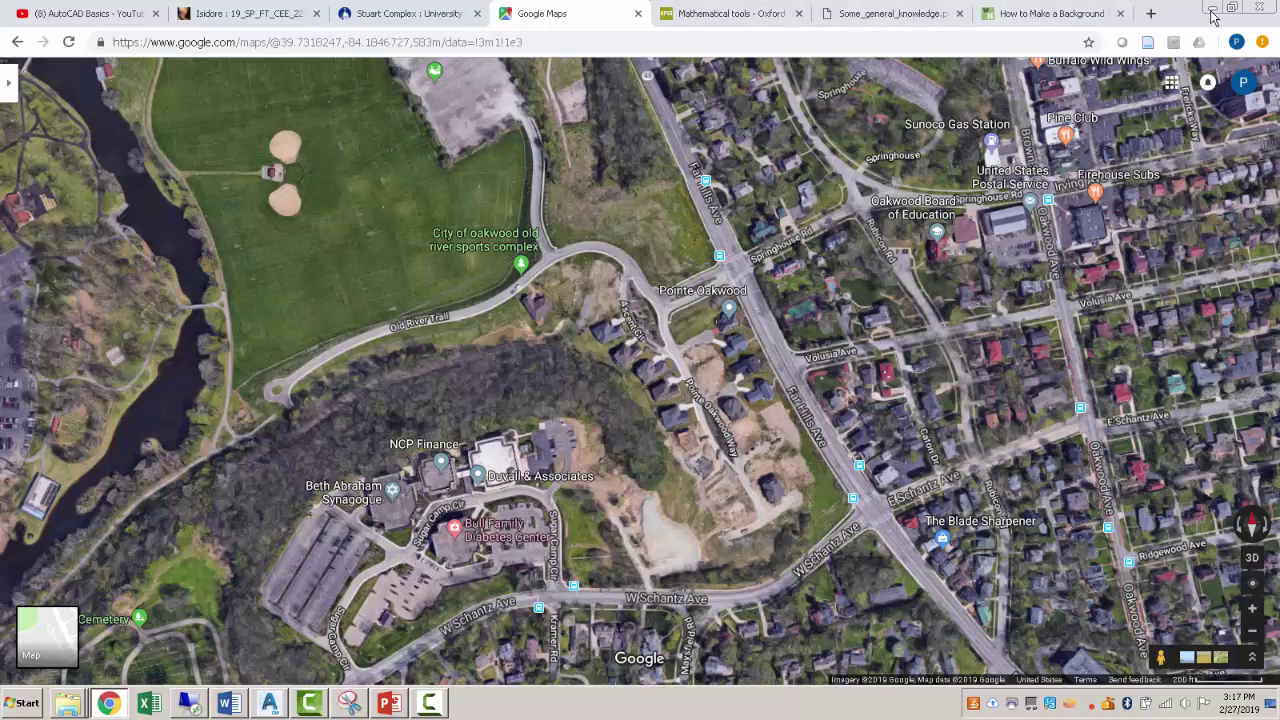
Step: In External References, confirm the google_maps and stuart floor plan images are both loaded
key(alt+Tab)
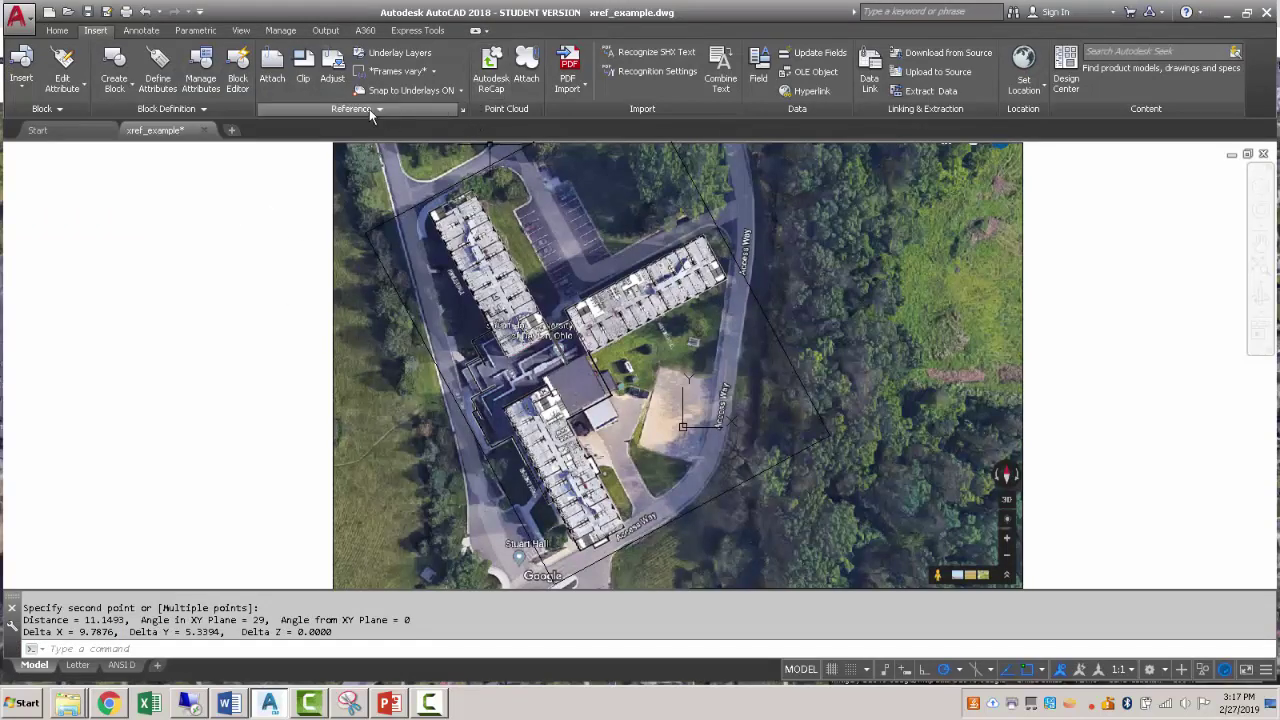
click(464, 110)
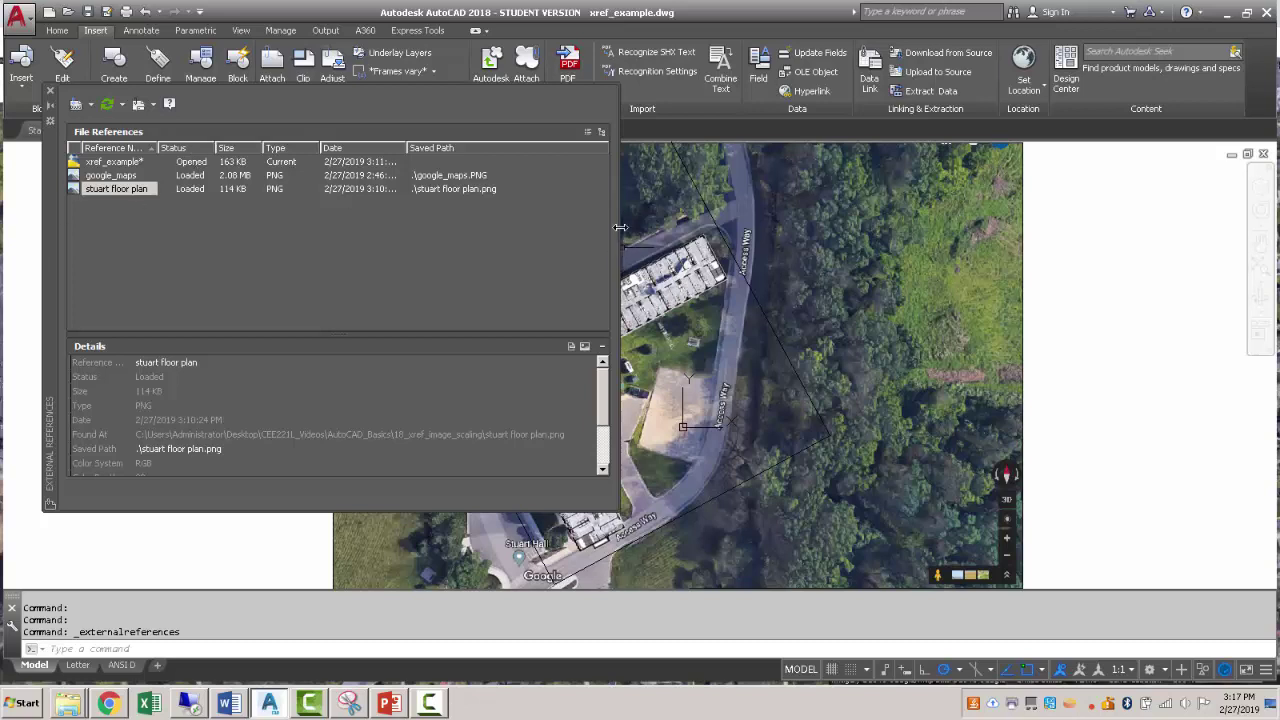
drag(620, 228, 792, 232)
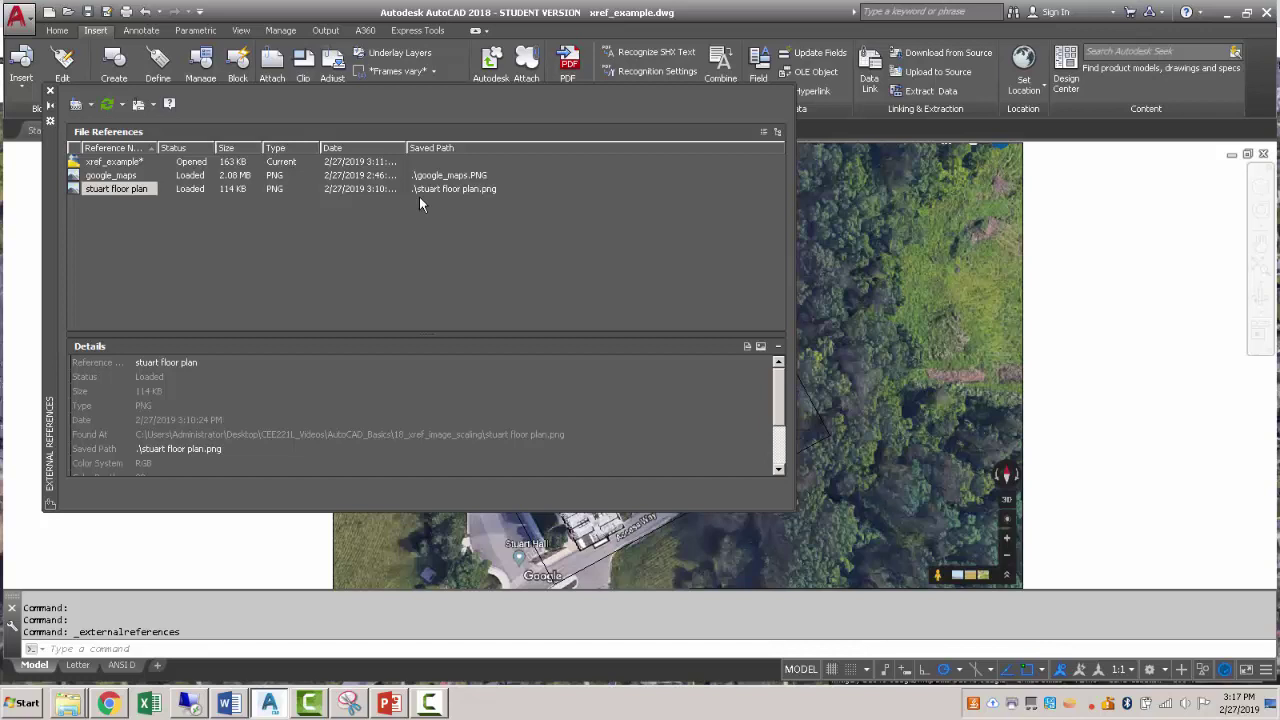
click(52, 92)
Step: Save the drawing and try deleting the xref_example.dwl and .dwl2 lock files, which are in use
key(ctrl+s)
click(1228, 12)
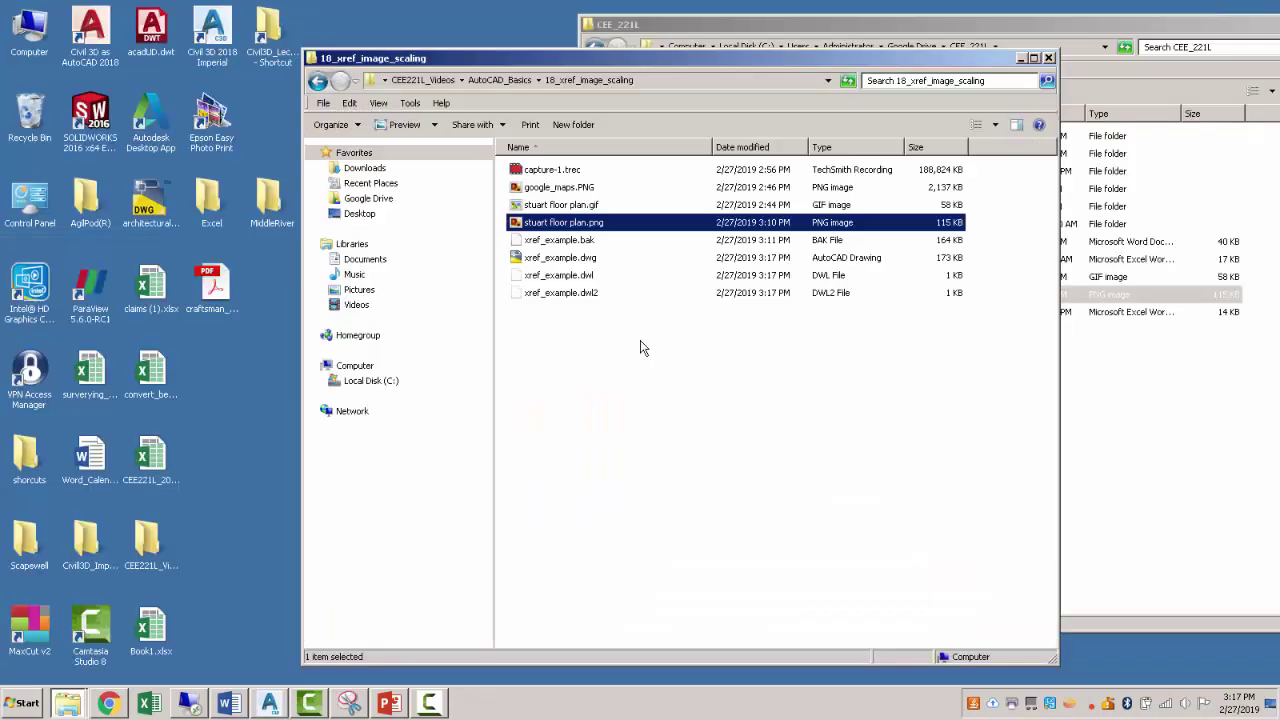
click(588, 344)
ctrl+scroll(527, 186, up, 1)
ctrl+scroll(527, 186, down, 1)
ctrl+scroll(527, 186, down, 1)
ctrl+scroll(527, 186, up, 1)
drag(569, 312, 558, 285)
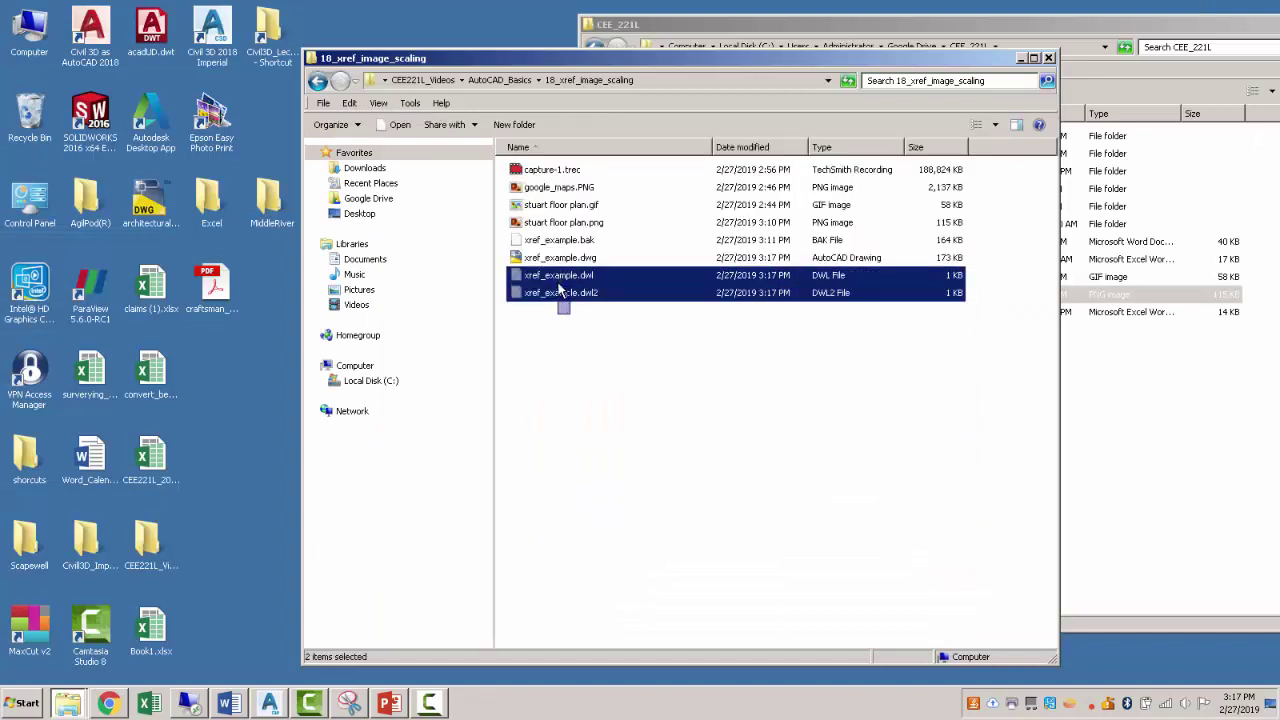
key(Delete)
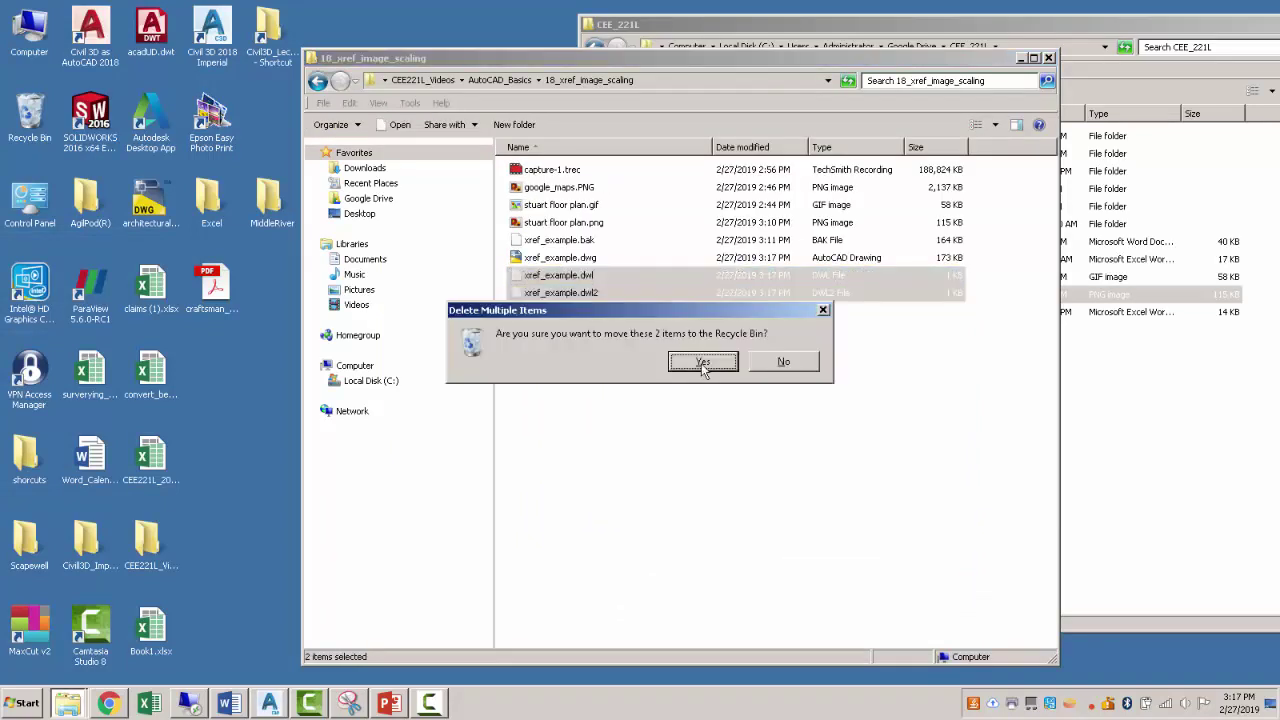
click(703, 362)
click(771, 424)
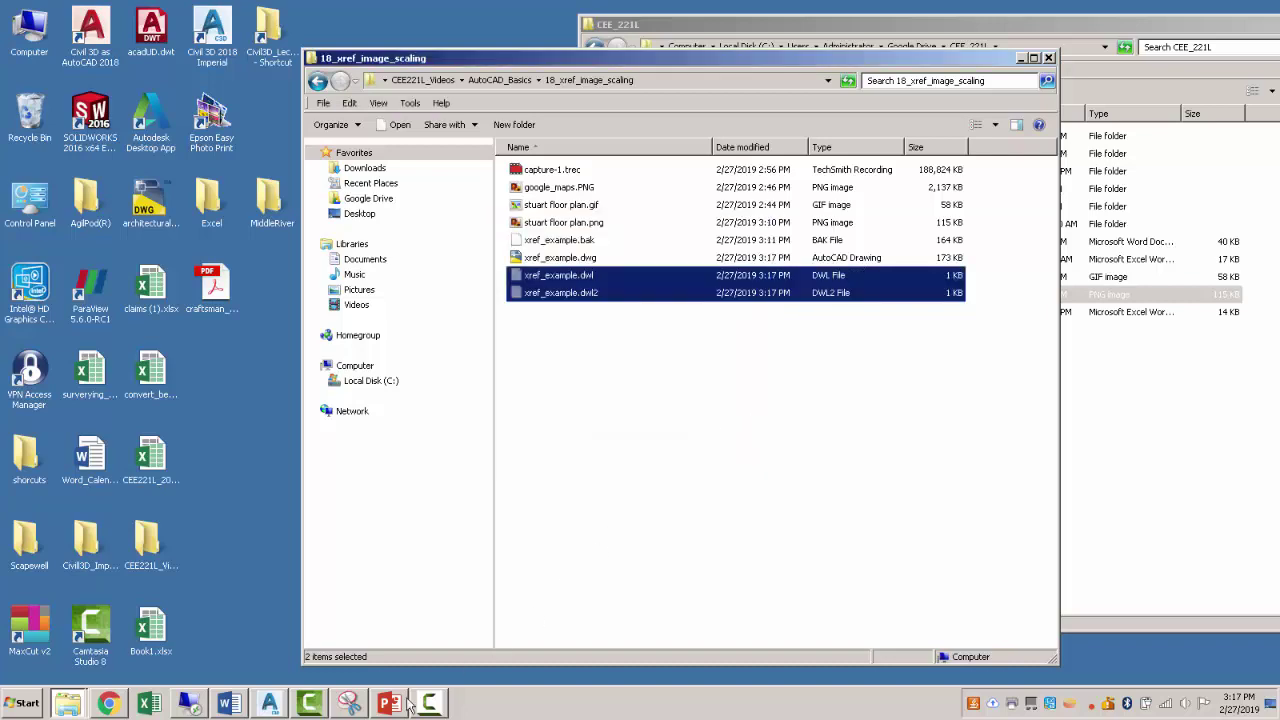
Step: Close AutoCAD to release the lock files and delete the xref_example.bak backup
click(270, 705)
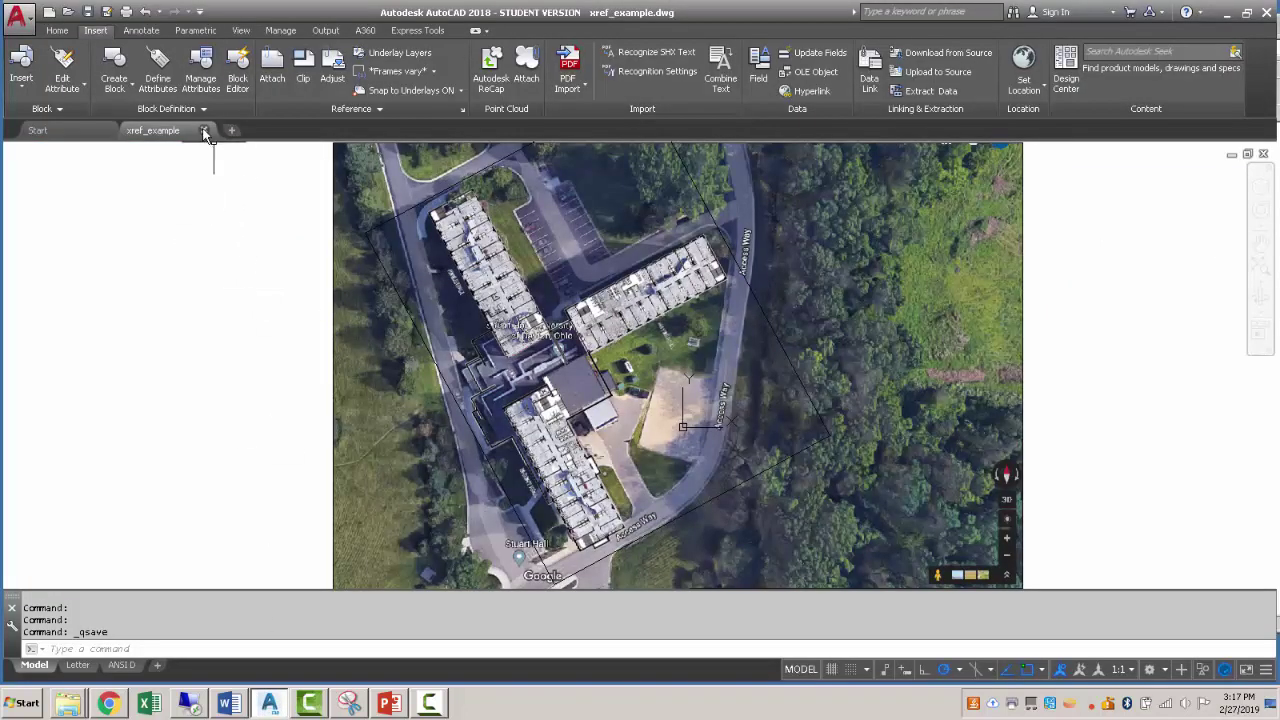
click(1270, 8)
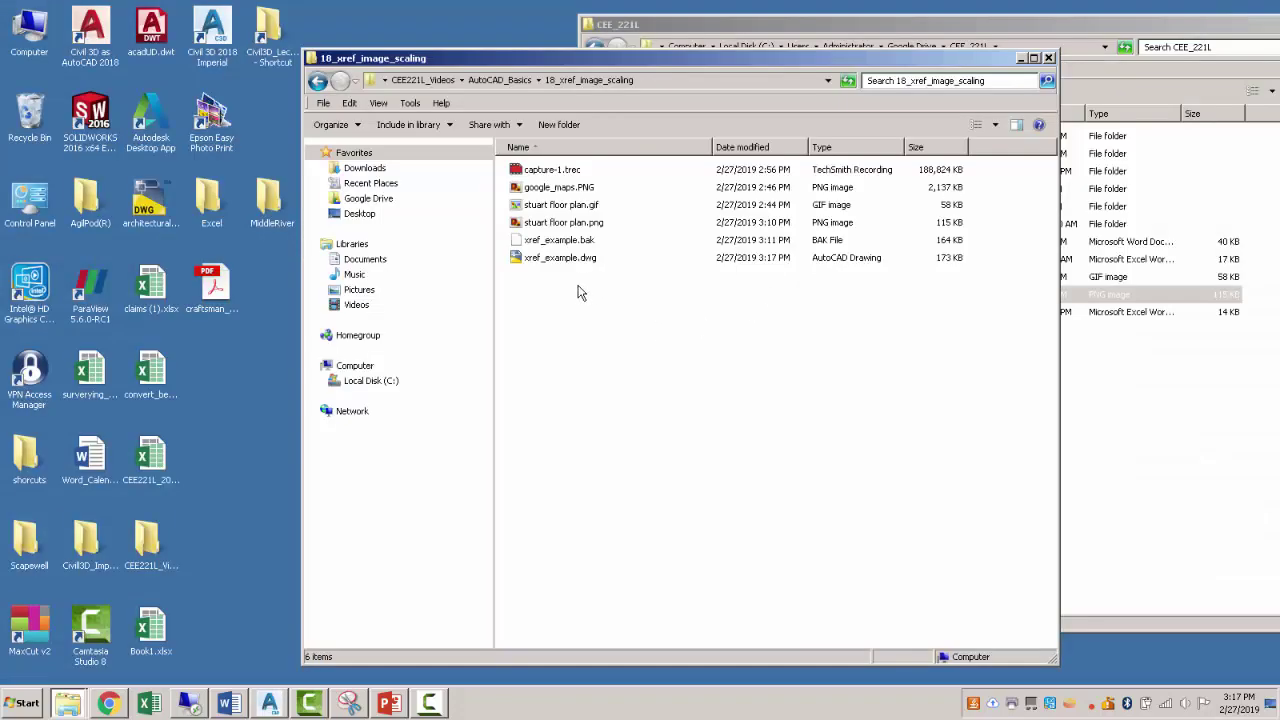
click(571, 240)
key(Delete)
click(702, 420)
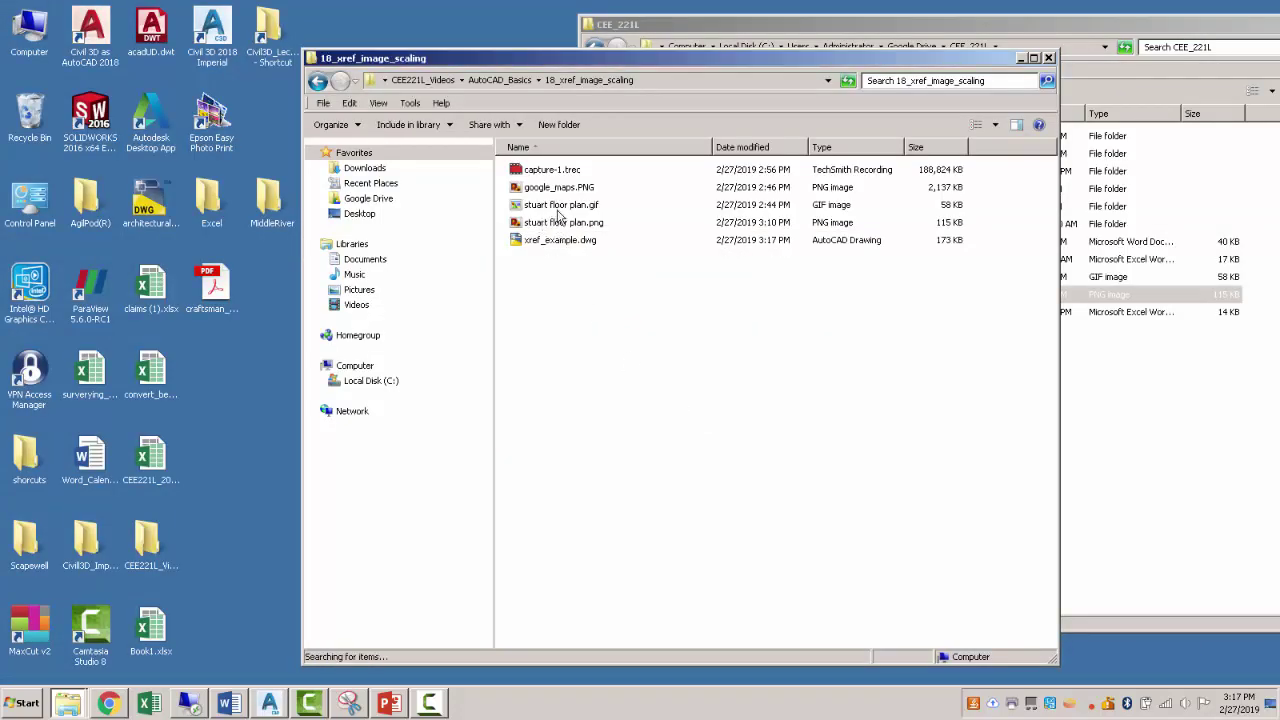
Step: Delete stuart floor plan.gif, then select google_maps.PNG and stuart floor plan.png
click(559, 210)
key(Delete)
click(697, 419)
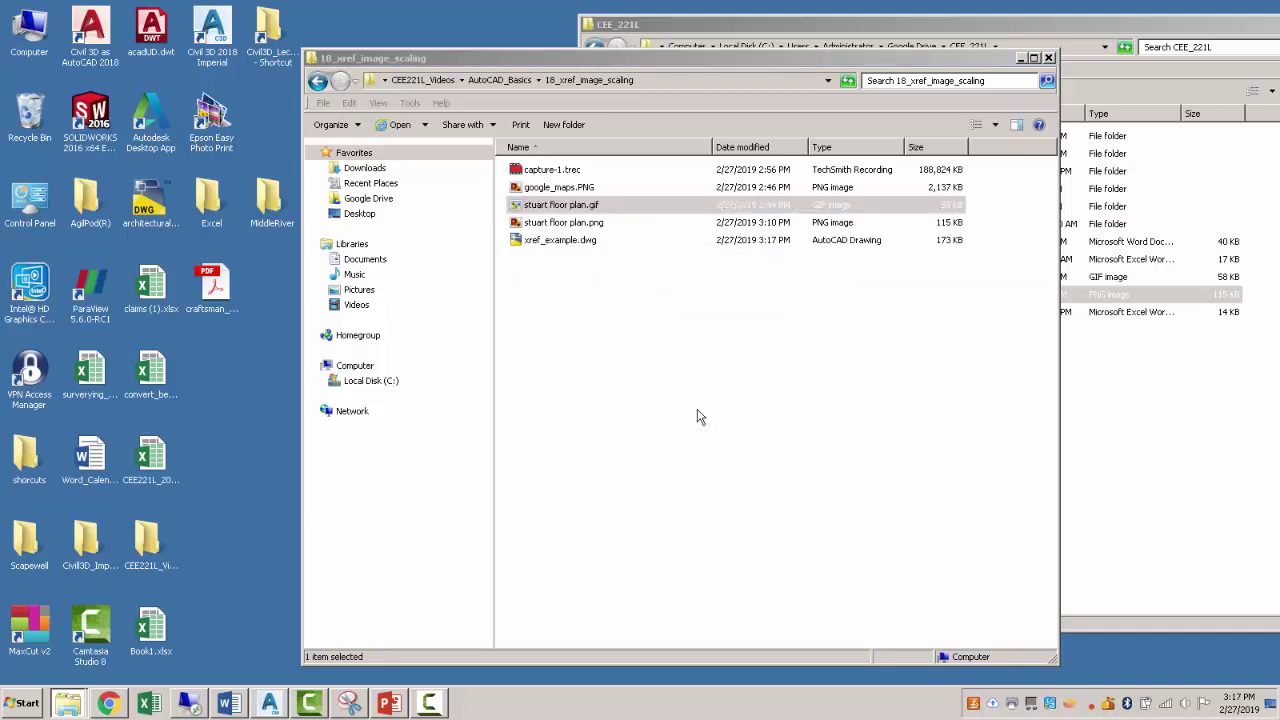
click(565, 190)
click(563, 207)
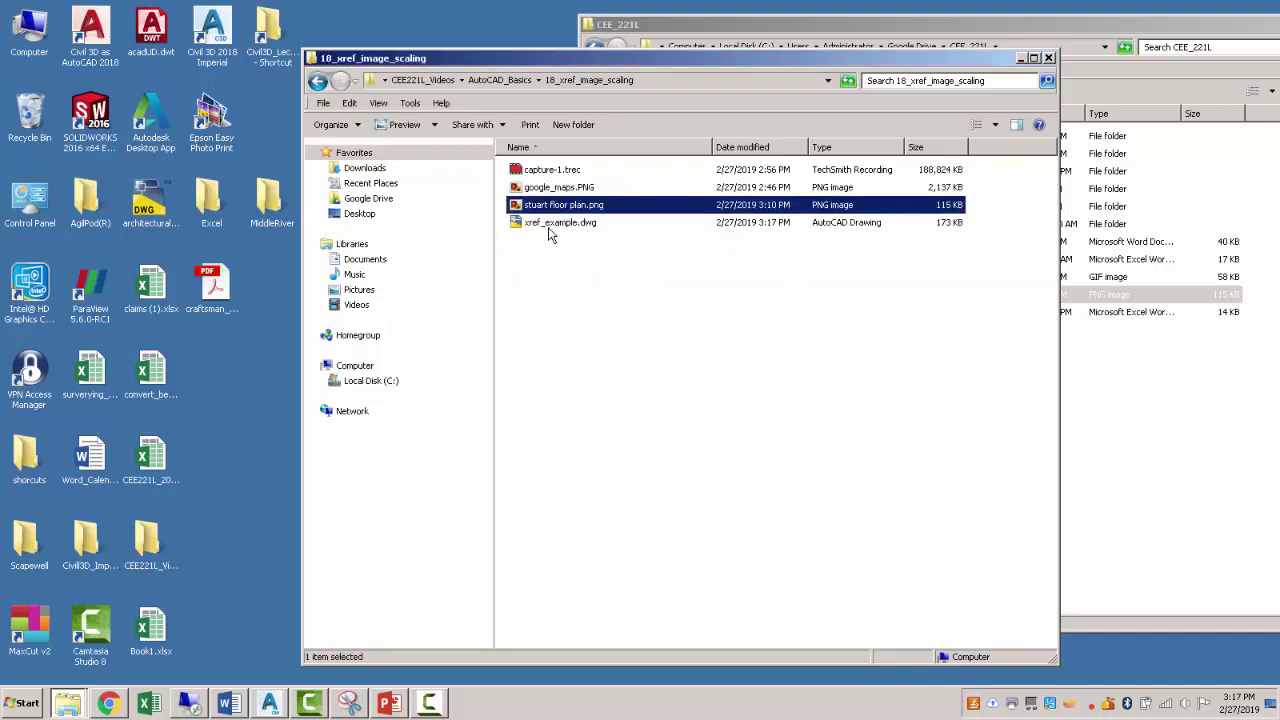
Step: Compress xref_example.dwg and both PNG images into google_maps.zip
drag(577, 271, 543, 197)
right_click(543, 197)
mouse_move(650, 407)
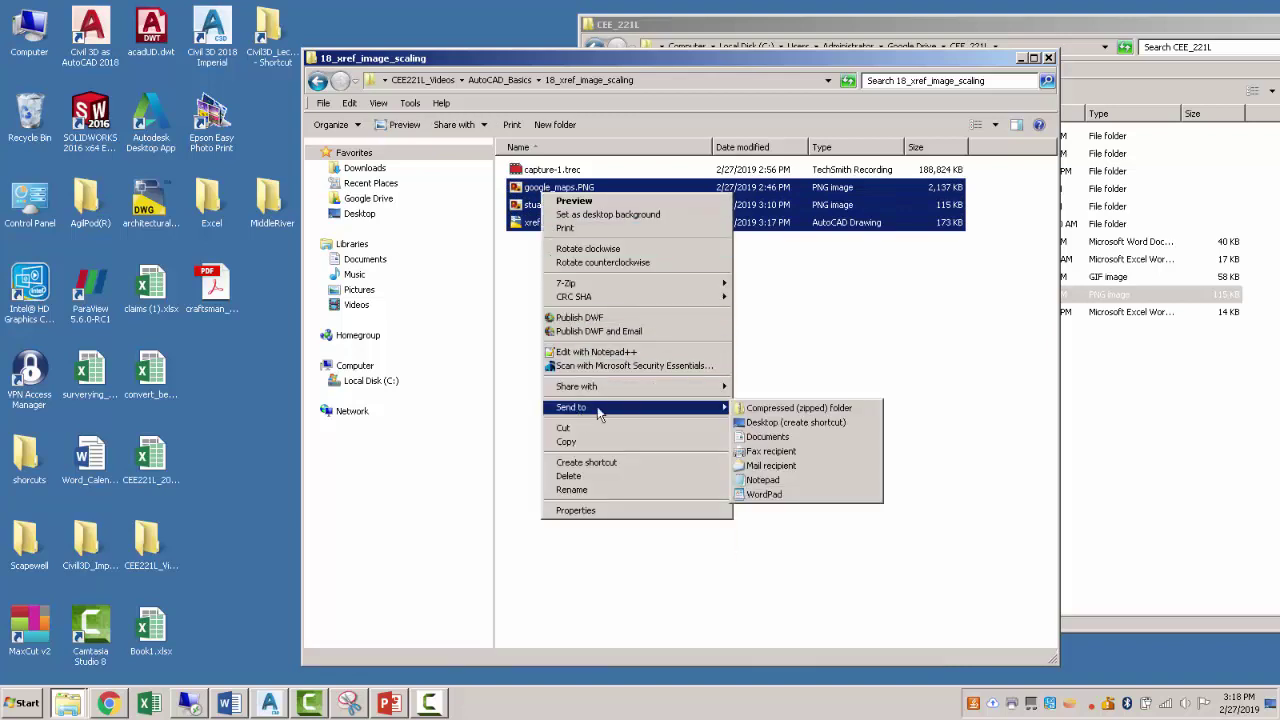
click(760, 409)
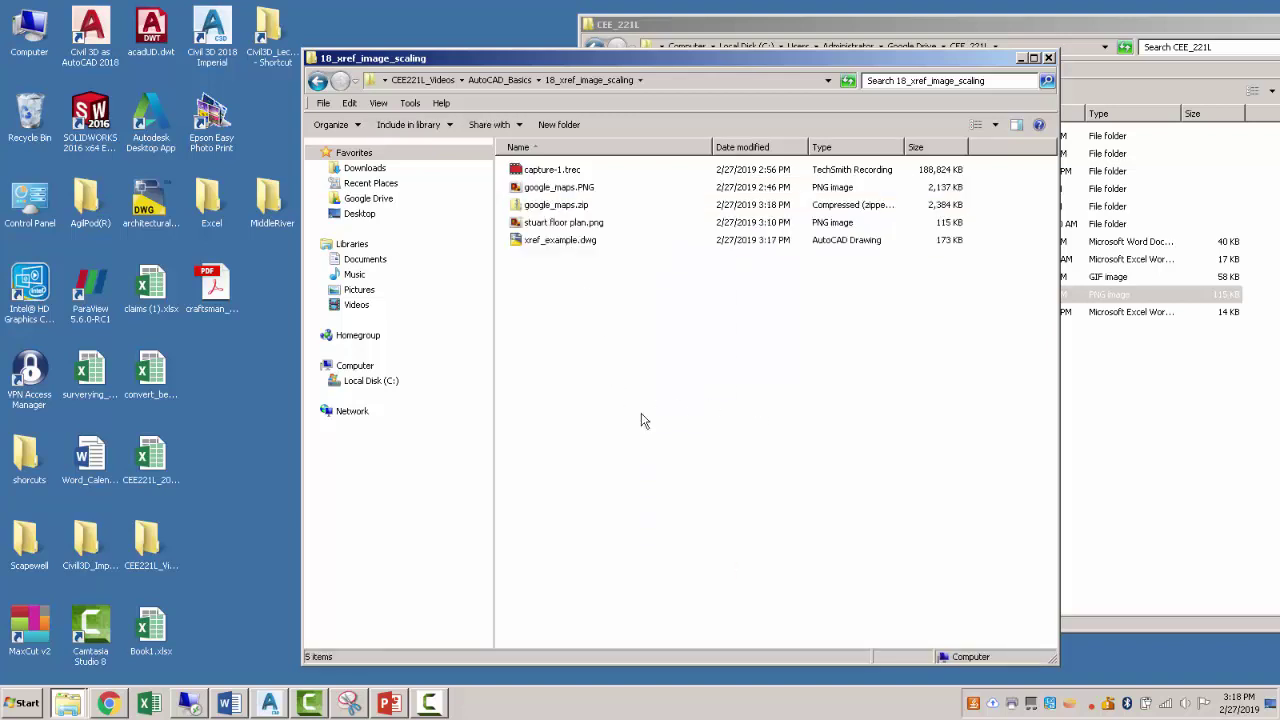
click(557, 208)
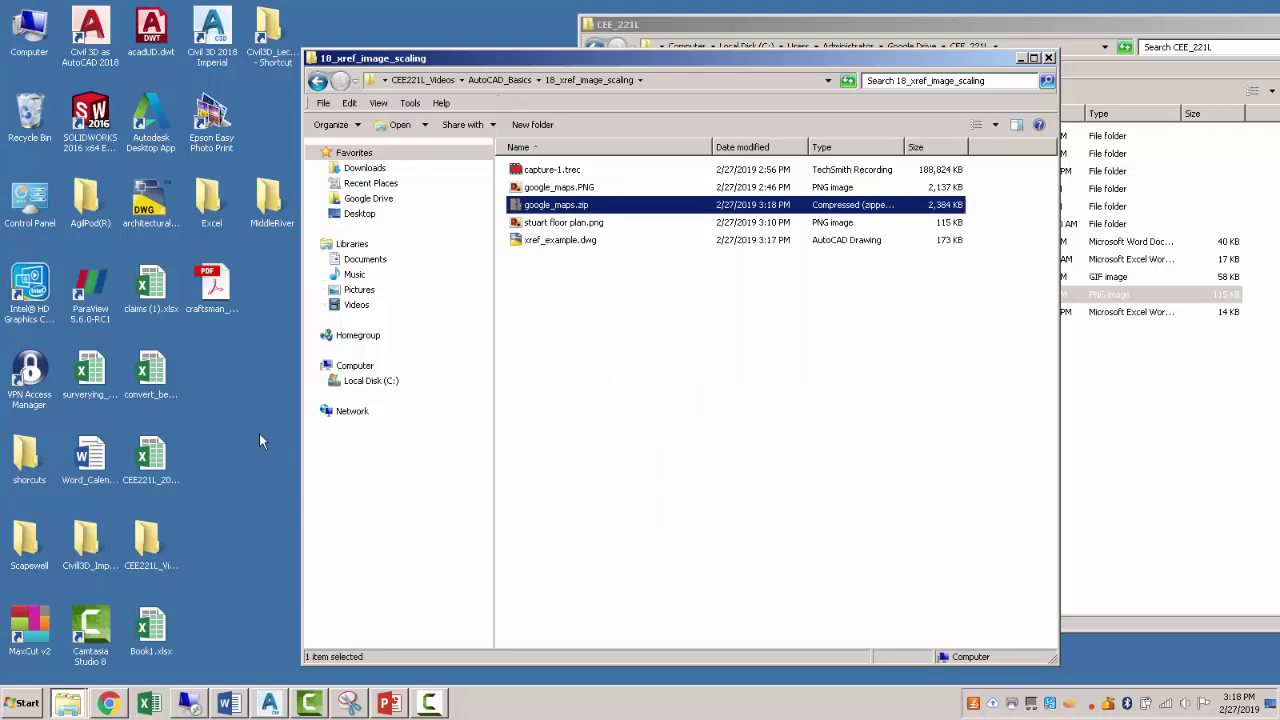
Step: Move google_maps.zip onto the desktop
drag(520, 58, 570, 77)
click(306, 361)
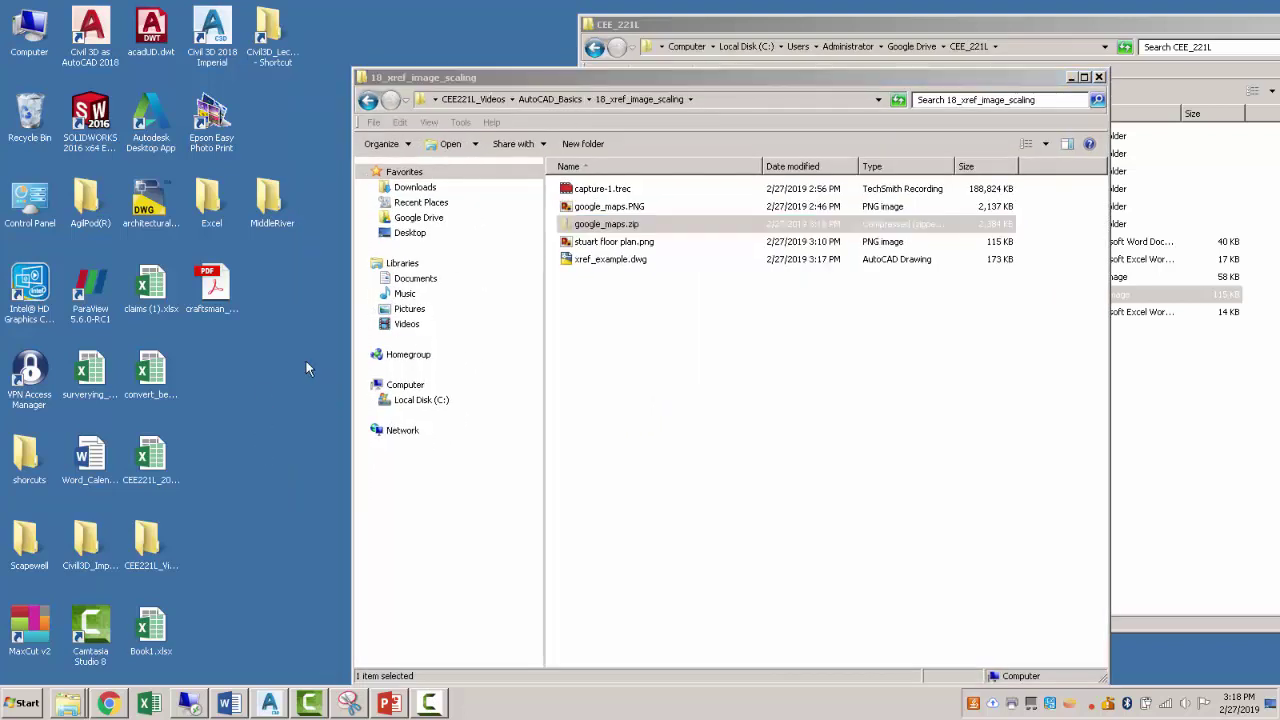
key(ctrl+v)
right_click(187, 349)
click(226, 334)
Step: Extract google_maps.zip to a desktop google_maps folder and open the extracted xref_example.dwg
right_click(209, 367)
click(258, 397)
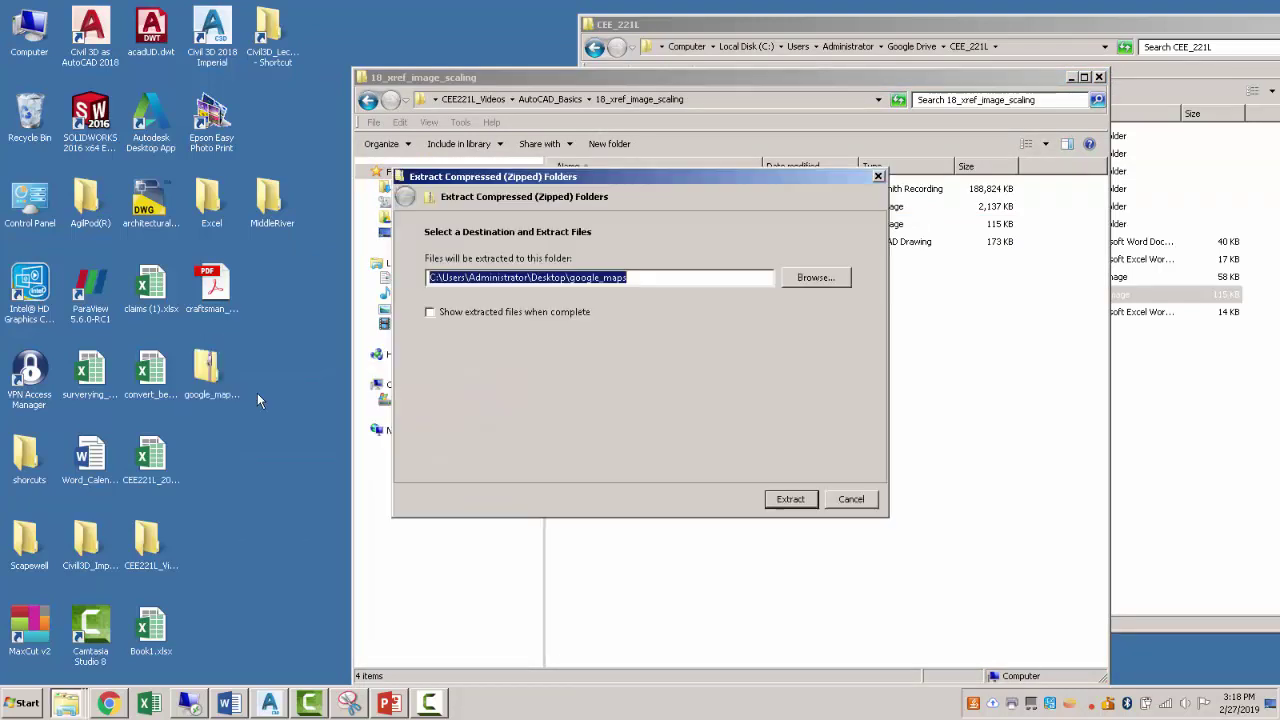
click(788, 498)
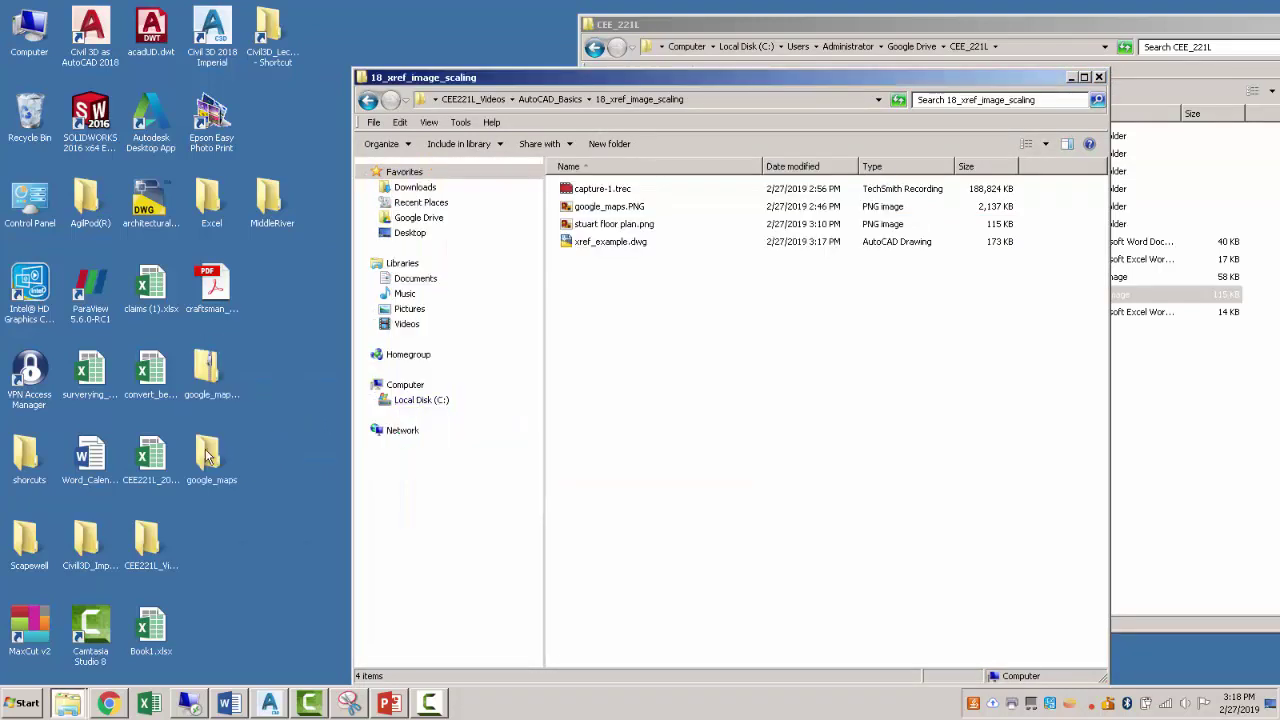
double_click(203, 457)
double_click(797, 148)
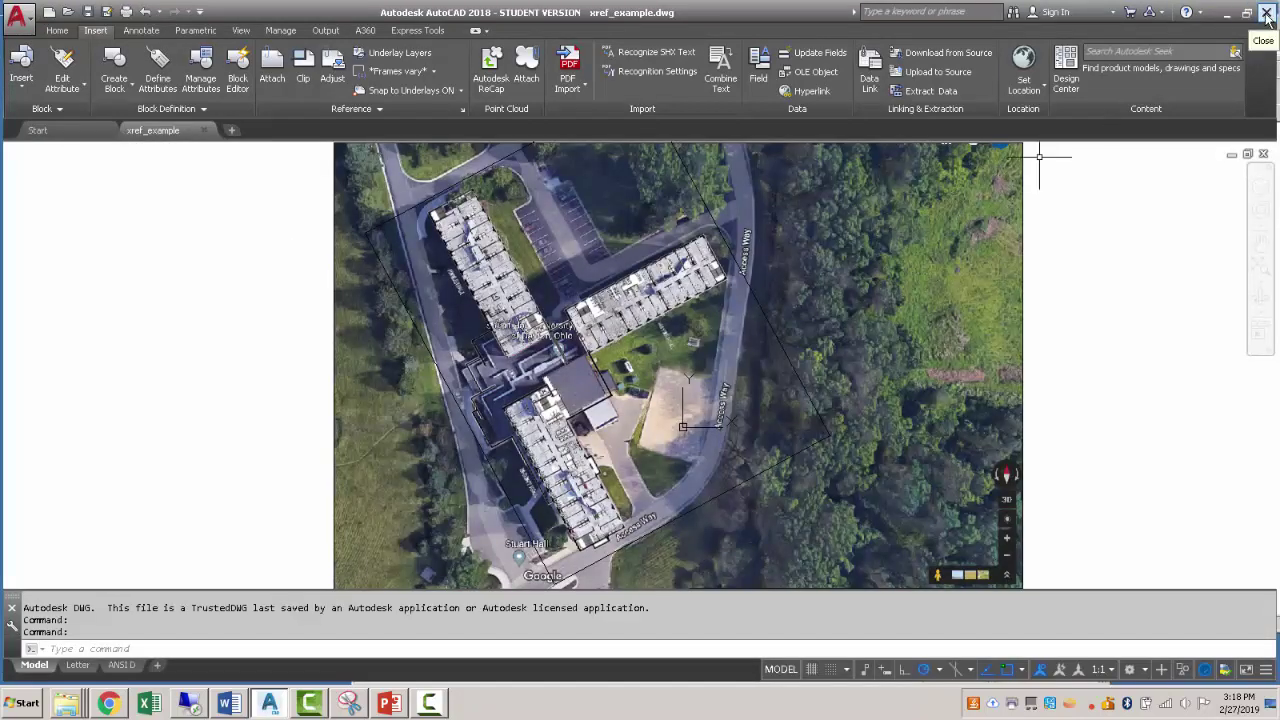
Step: Close the extracted drawing without saving and reselect xref_example.dwg in the google_maps folder
click(1266, 13)
key(Escape)
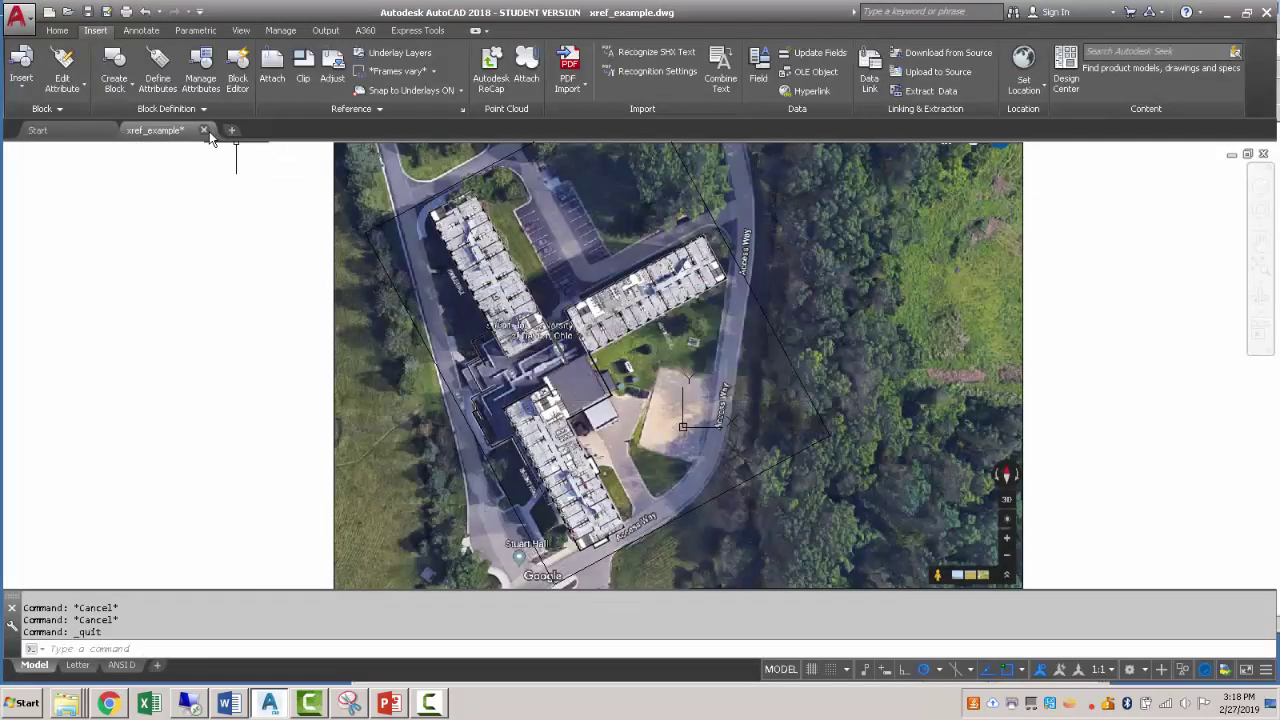
key(ctrl+q)
click(701, 381)
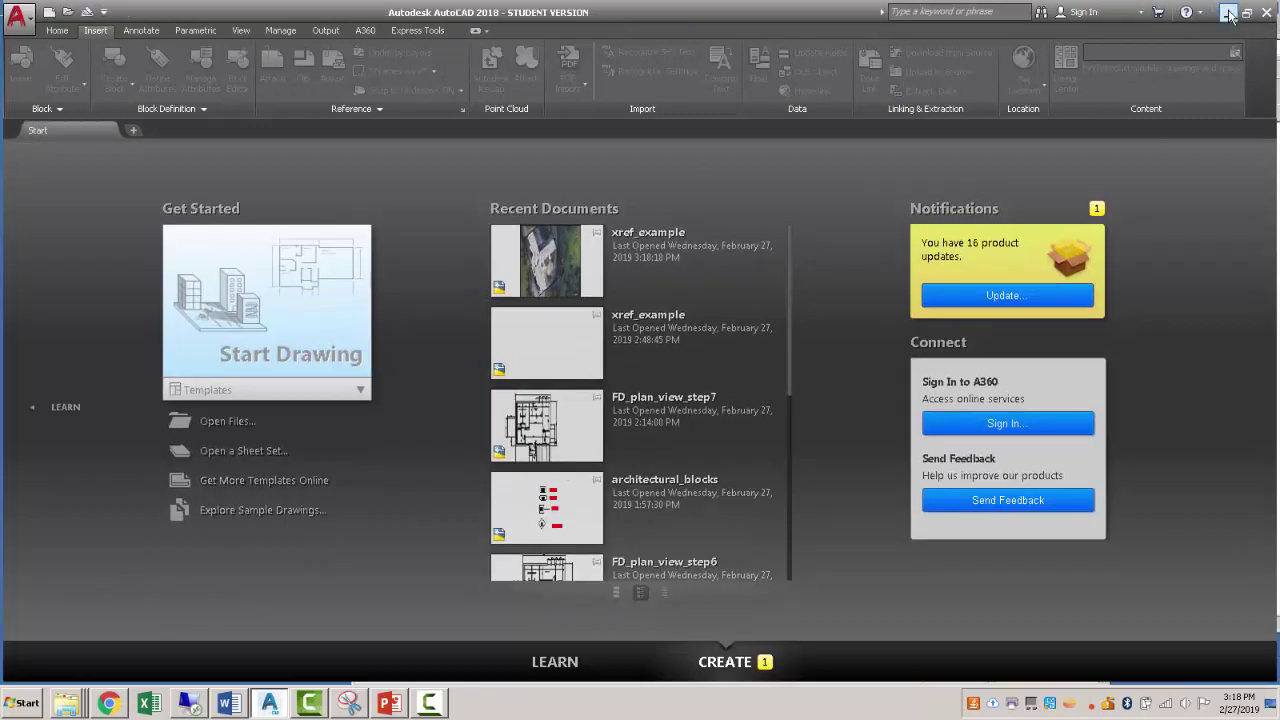
click(1229, 13)
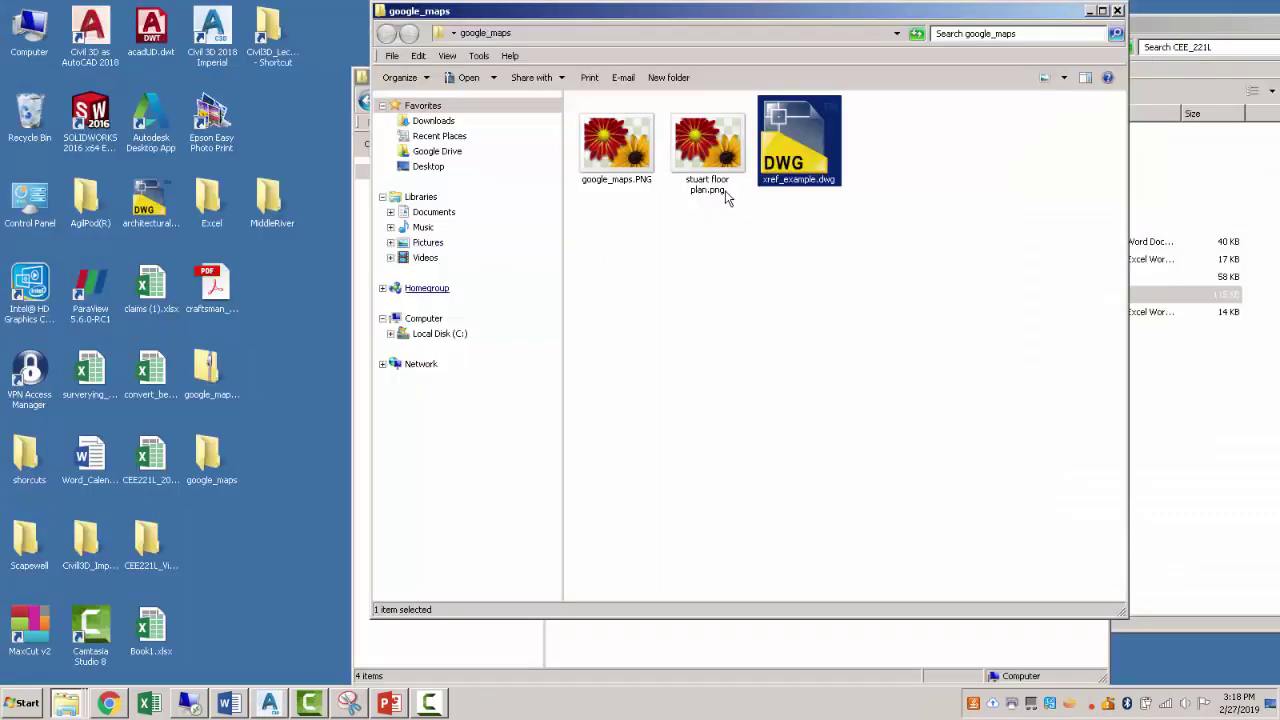
click(765, 240)
click(785, 150)
Step: Paste a lone copy of xref_example.dwg on the desktop and open it, ignoring the unresolved image references
click(267, 307)
key(ctrl+v)
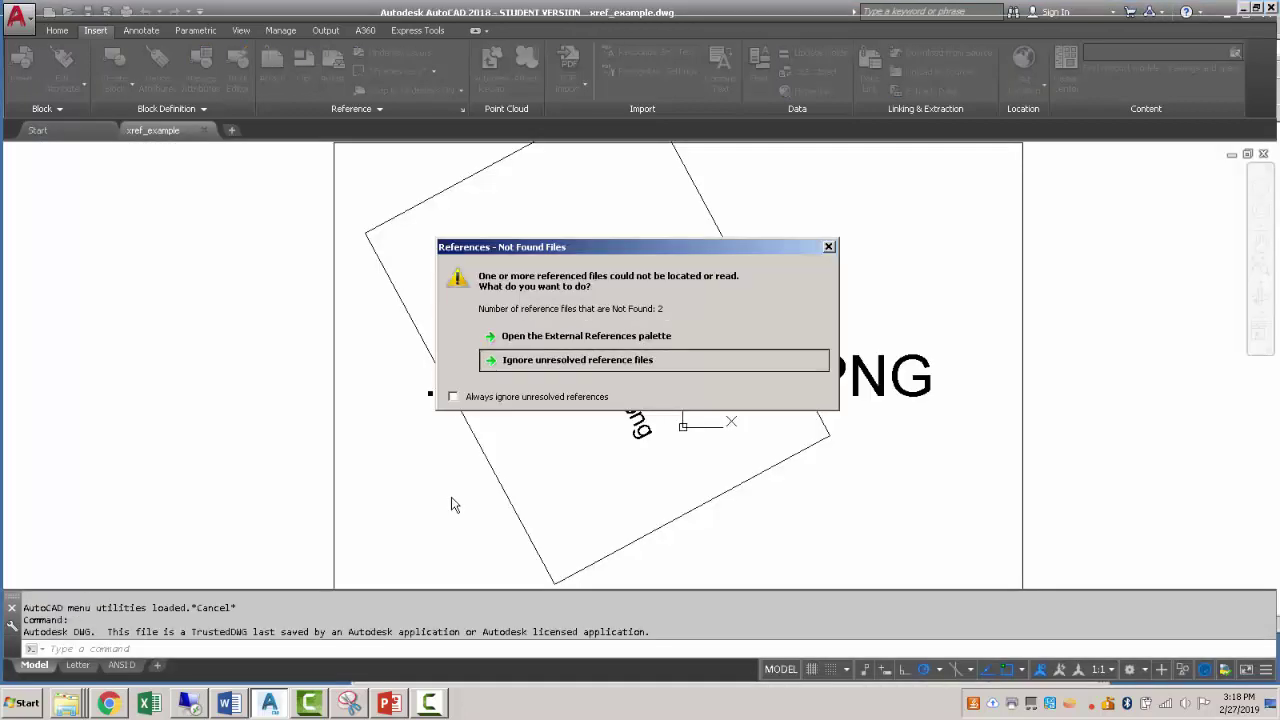
click(577, 359)
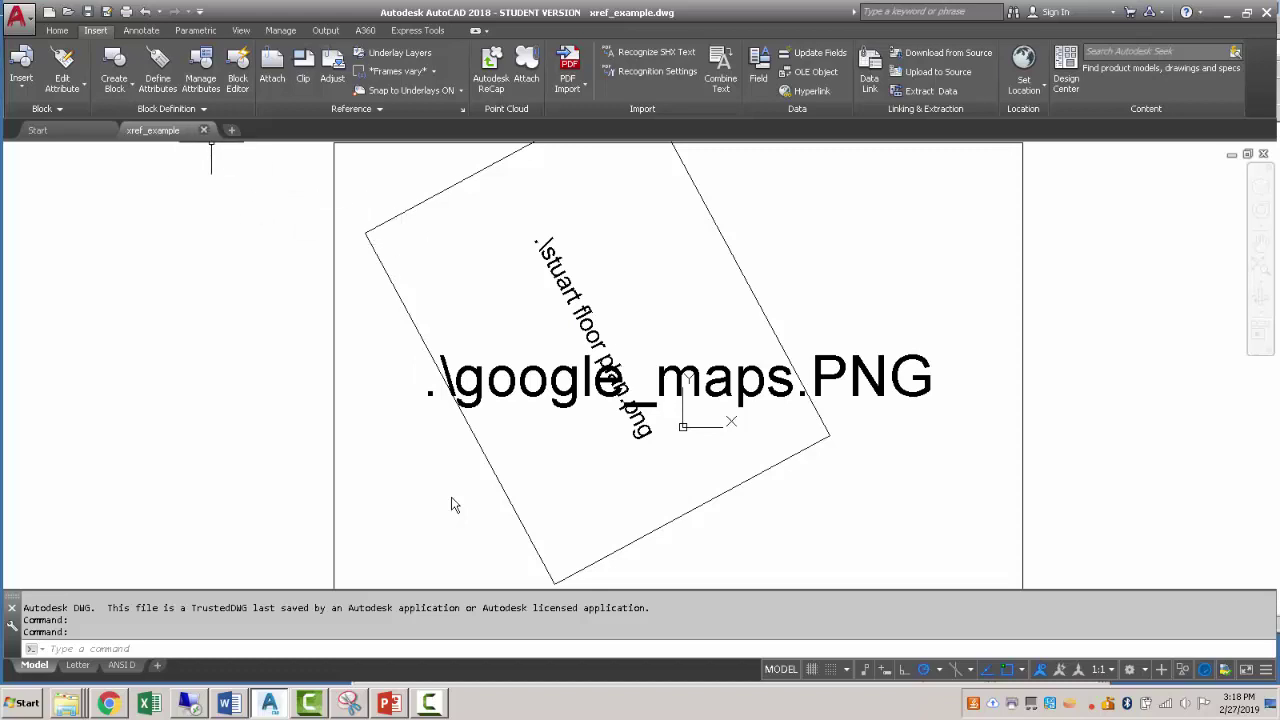
mouse_move(205, 130)
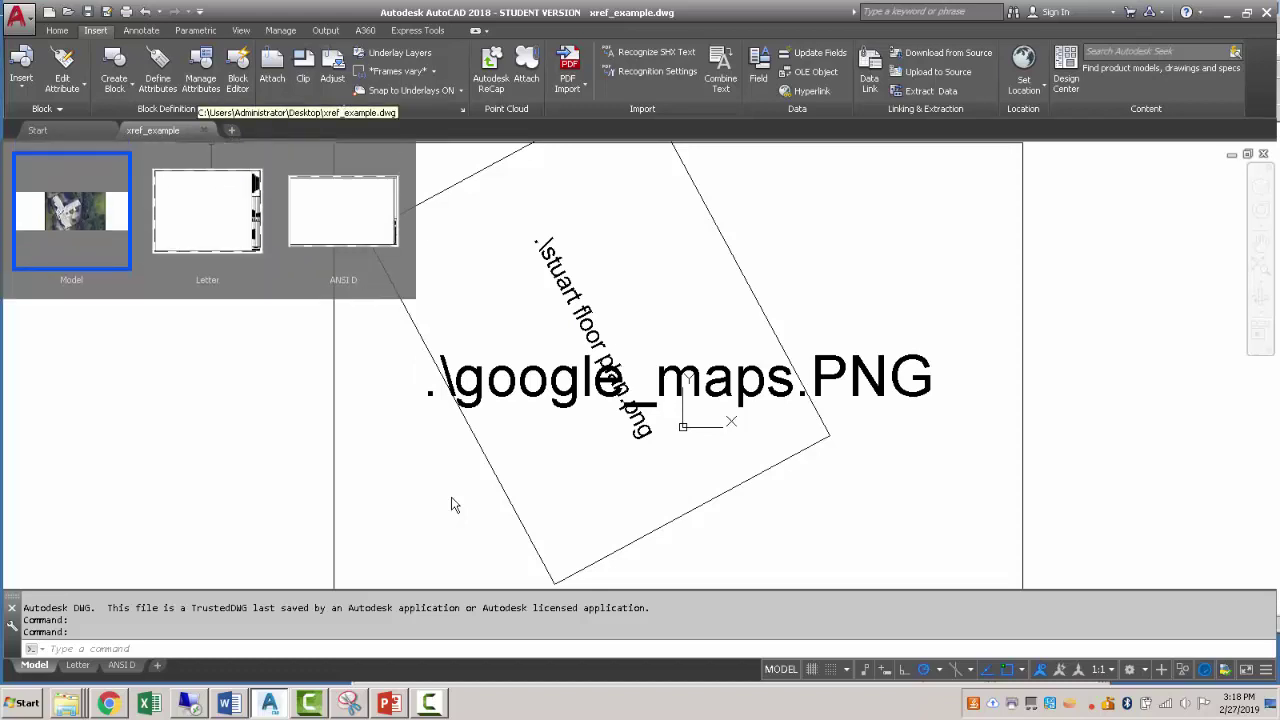